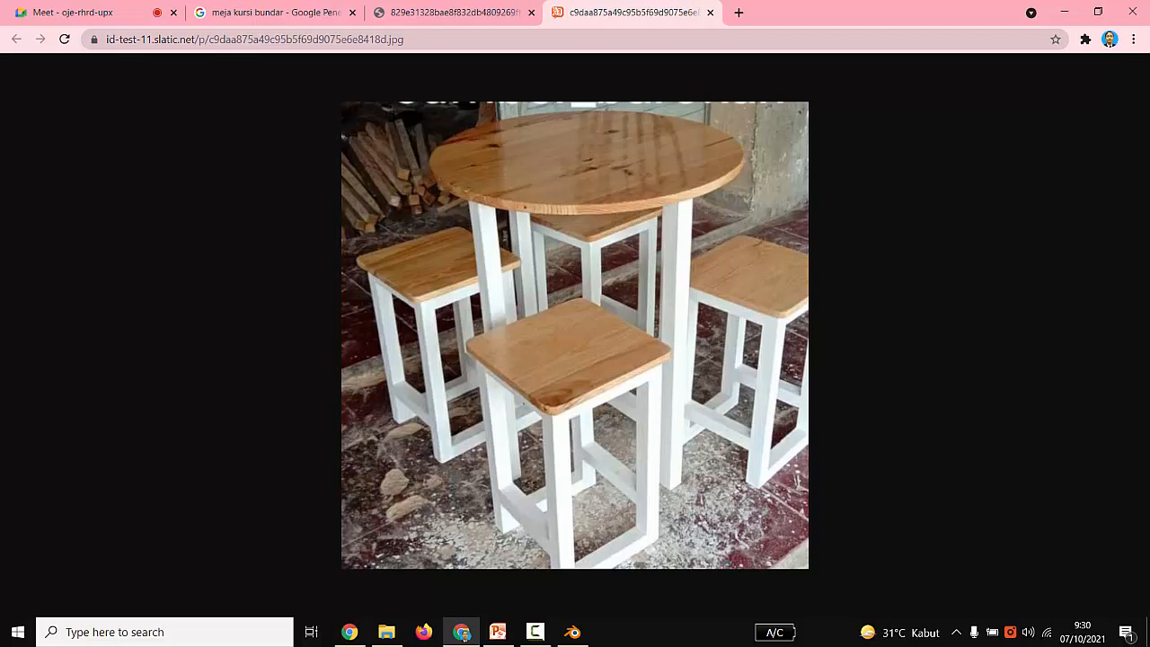
# Step: Switch to Blender and duplicate two neighbouring table legs together with the bottom bar joining them
pyautogui.click(572, 632)
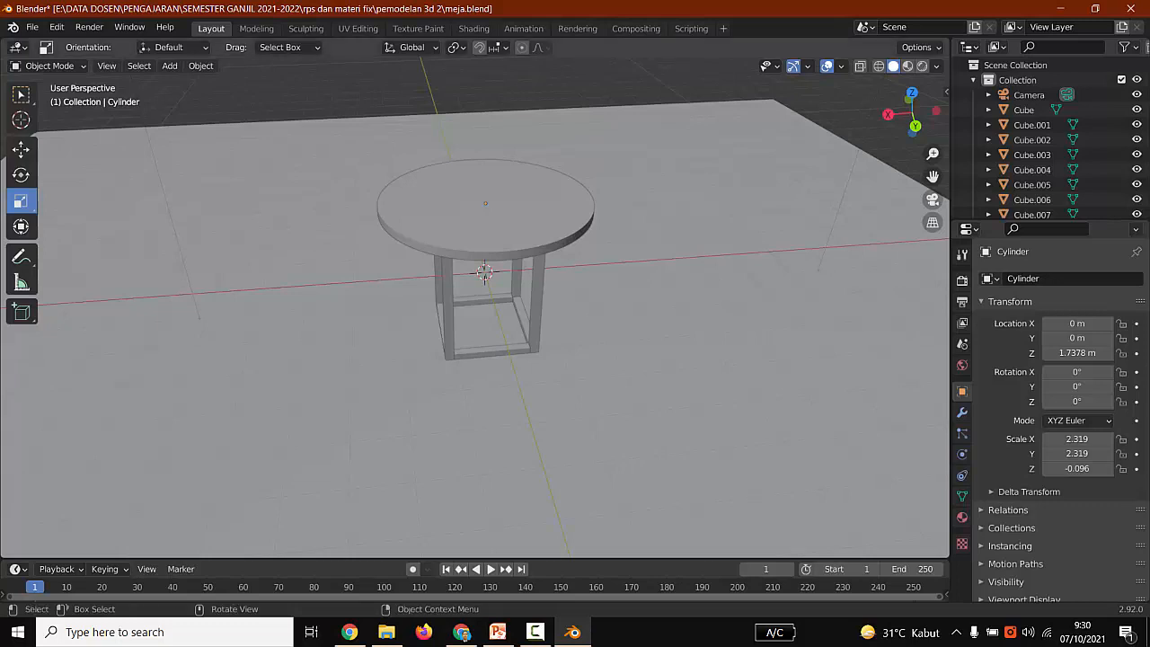
pyautogui.moveTo(575, 377); pyautogui.dragTo(606, 363, button='middle')
pyautogui.scroll(1, 606, 363)
pyautogui.scroll(2, 478, 270)
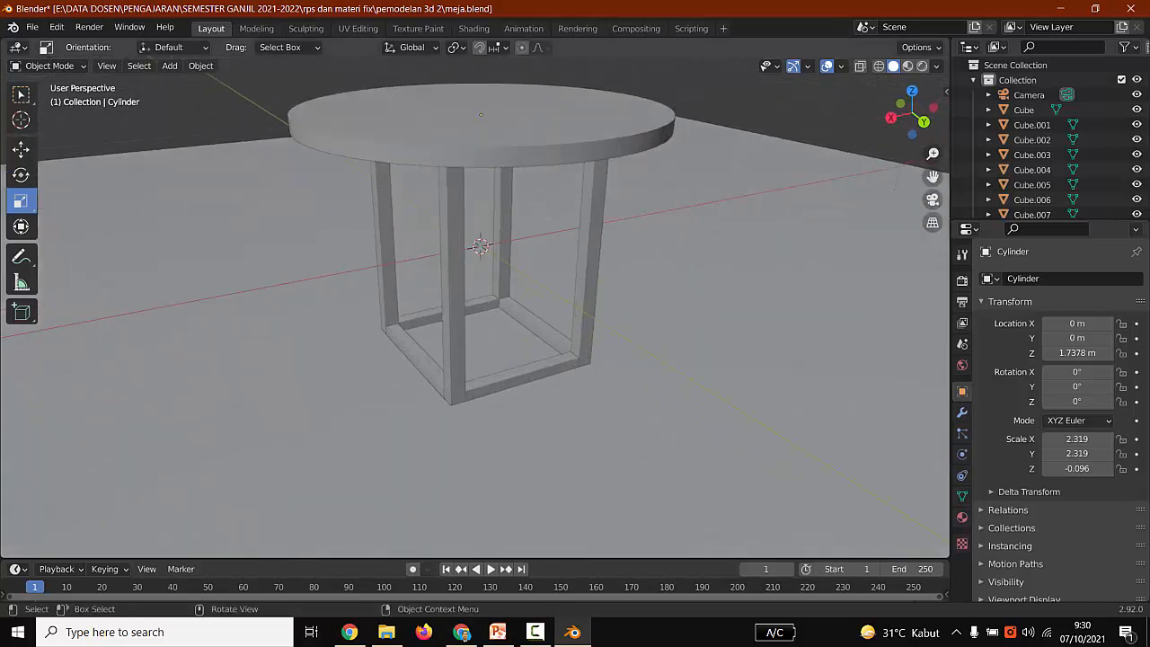
pyautogui.click(454, 306)
pyautogui.keyDown('shift'); pyautogui.click(521, 376); pyautogui.keyUp('shift')
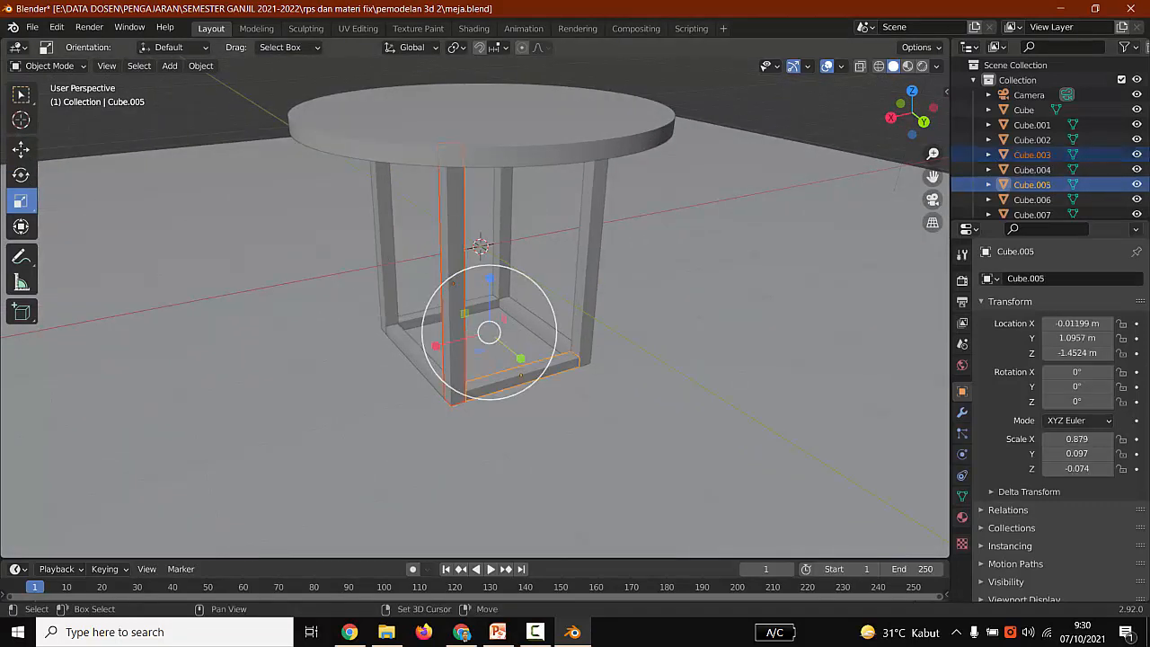
pyautogui.keyDown('shift'); pyautogui.click(590, 292); pyautogui.keyUp('shift')
pyautogui.scroll(-2, 590, 292)
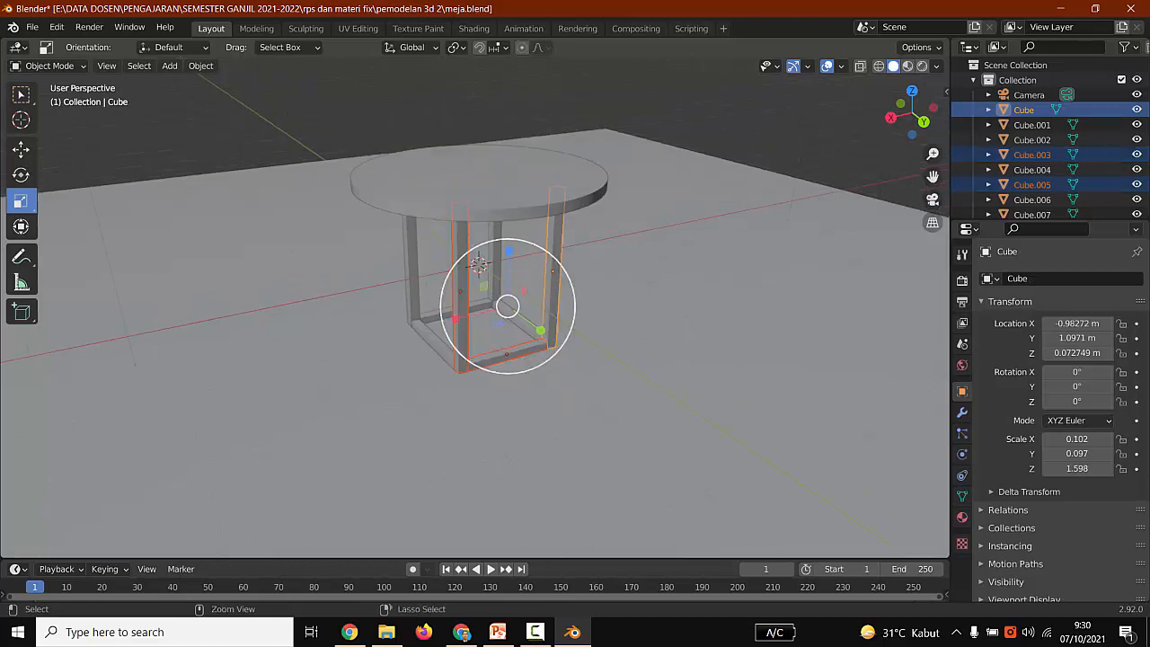
pyautogui.hotkey('ctrl', 'c')
pyautogui.hotkey('ctrl', 'v')
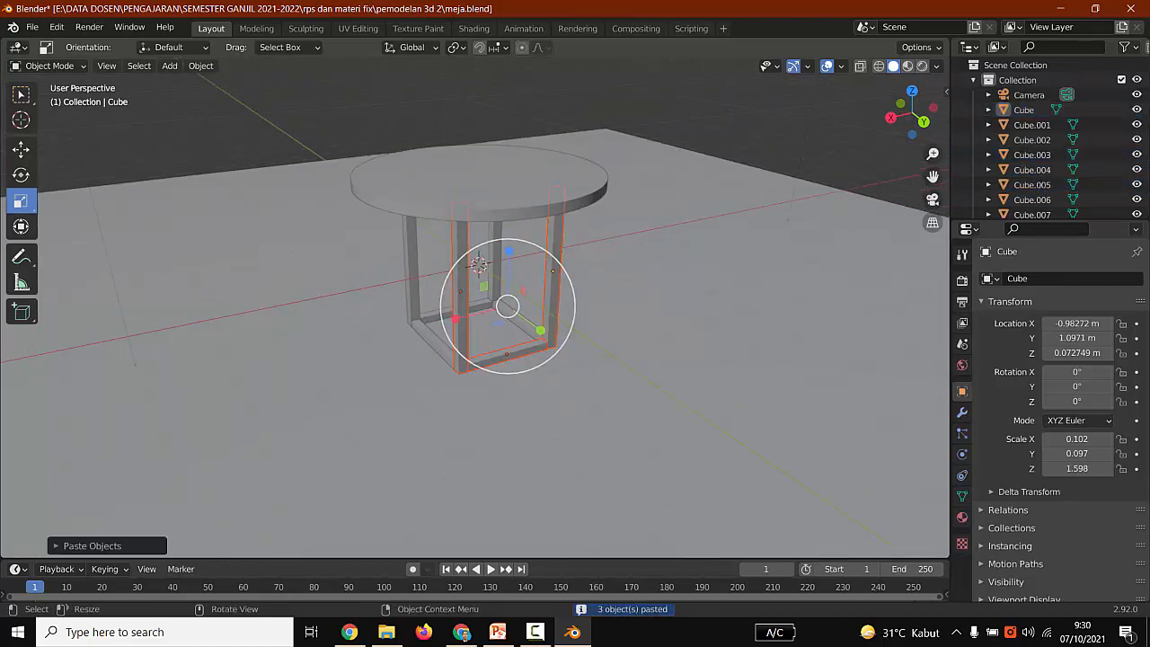
# Step: Move the copied frame out in front of the table and shrink it in X and Y, giving legs scaled about 0.081 by 0.077
pyautogui.click(20, 148)
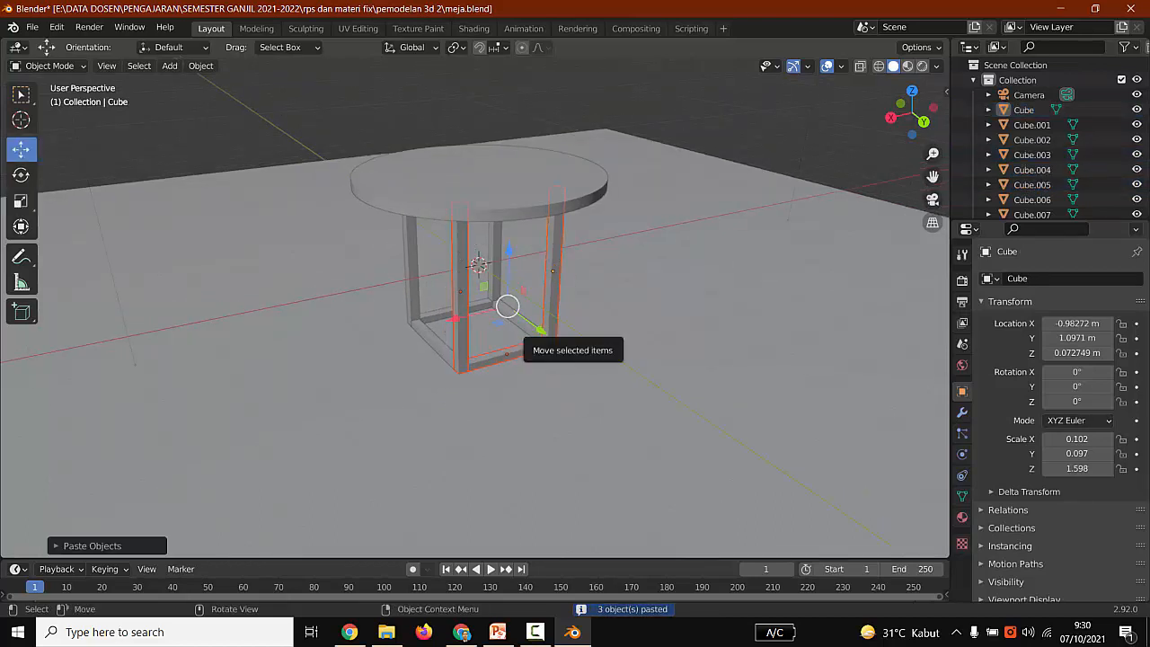
pyautogui.moveTo(508, 307); pyautogui.dragTo(631, 380)
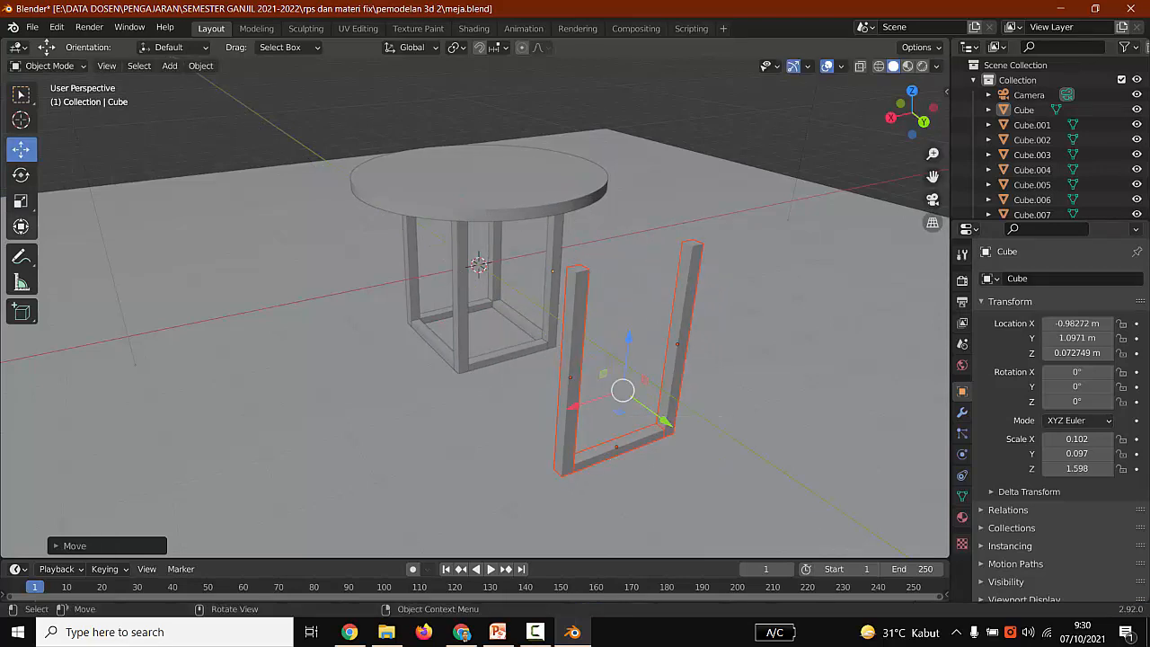
pyautogui.click(21, 200)
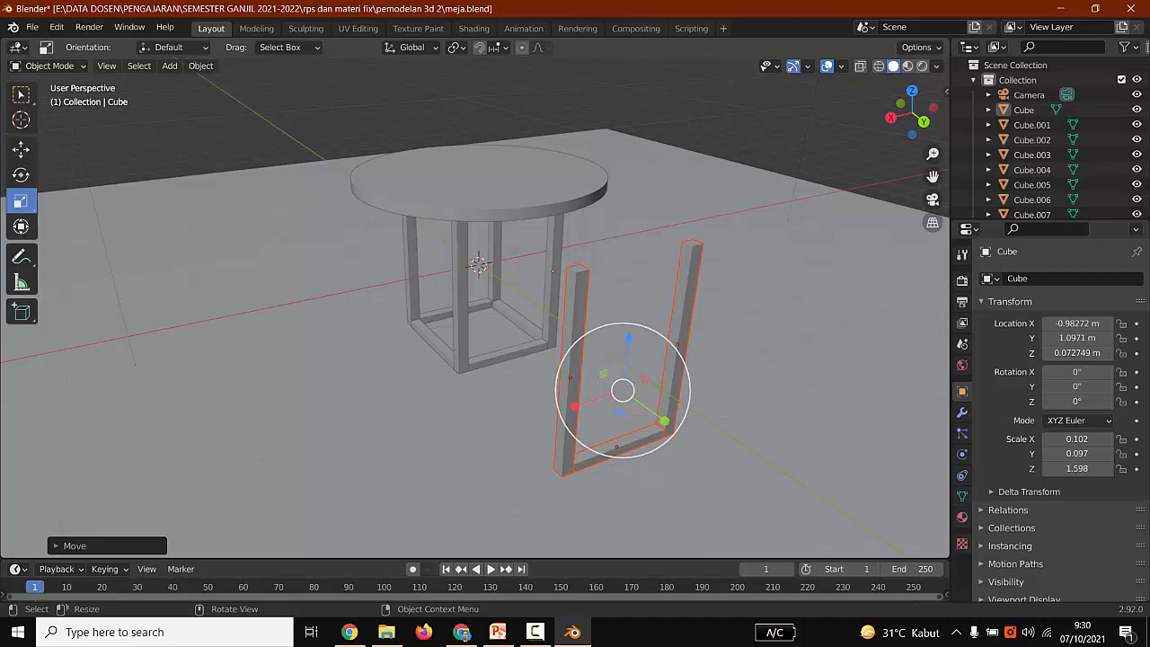
pyautogui.moveTo(623, 390)
pyautogui.mouseDown()
pyautogui.moveTo(617, 411)
pyautogui.moveTo(623, 390)
pyautogui.mouseUp()
pyautogui.click(623, 390)
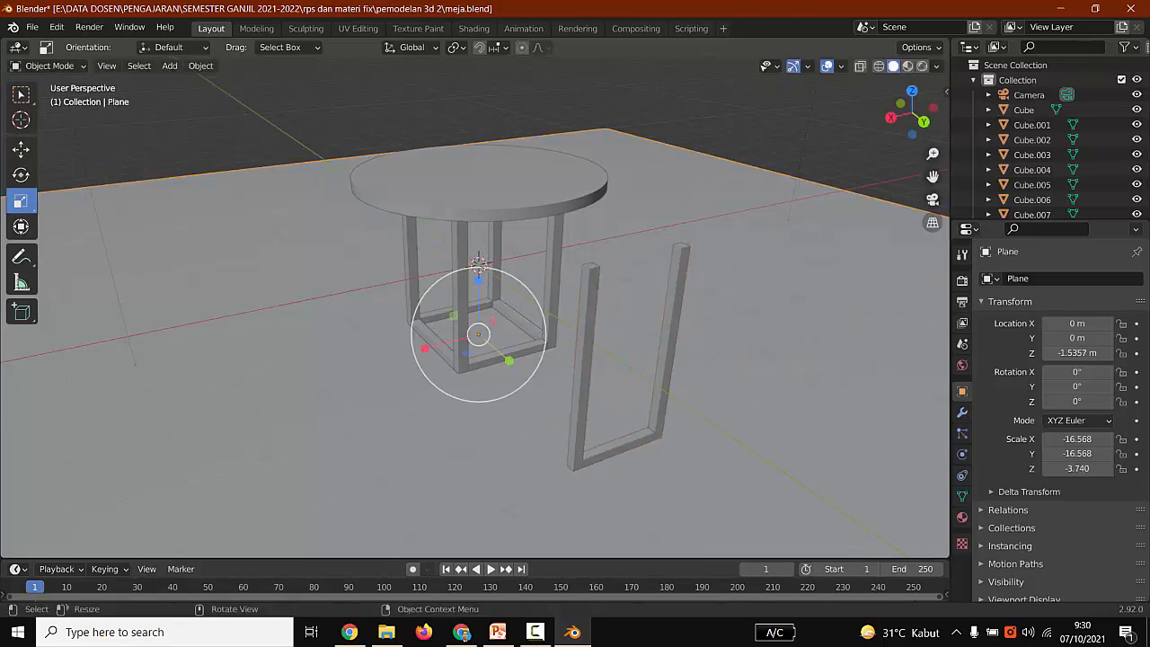
# Step: Move the copied frame's leg on the negative X side inward along X, closer to the opposite leg
pyautogui.click(669, 341)
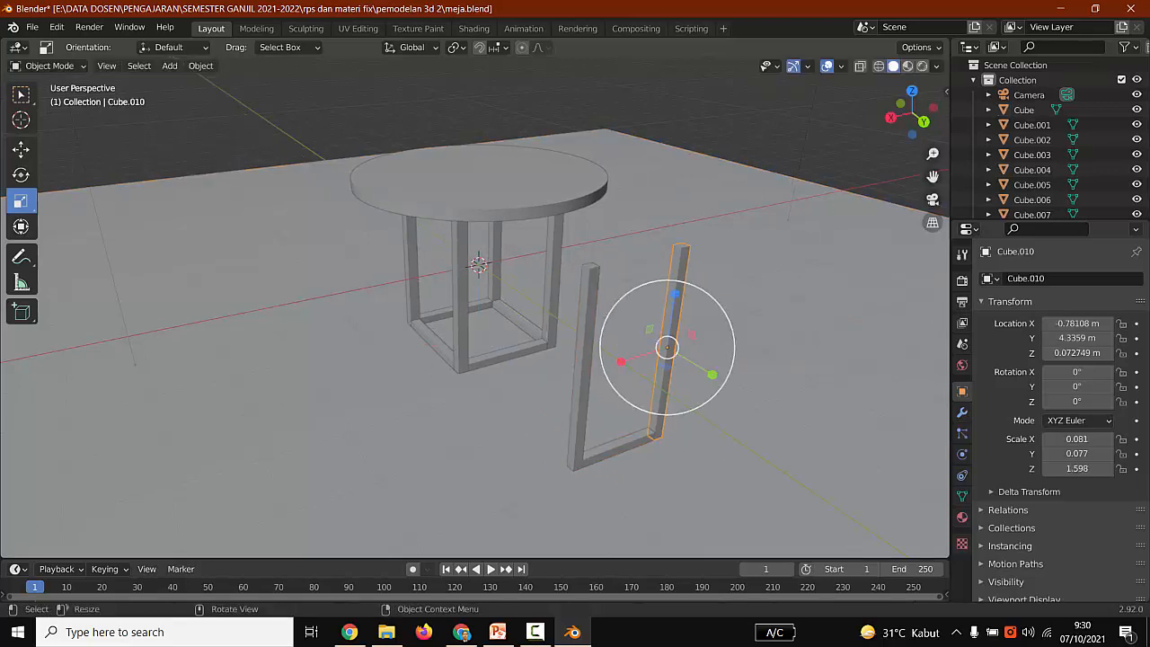
pyautogui.click(21, 149)
pyautogui.moveTo(667, 347); pyautogui.dragTo(634, 358)
# Step: Shorten both copied legs to a Z scale of about 1.025 and lower them to Z about -0.511 m, meeting the bottom bar
pyautogui.keyDown('shift'); pyautogui.click(589, 360); pyautogui.keyUp('shift')
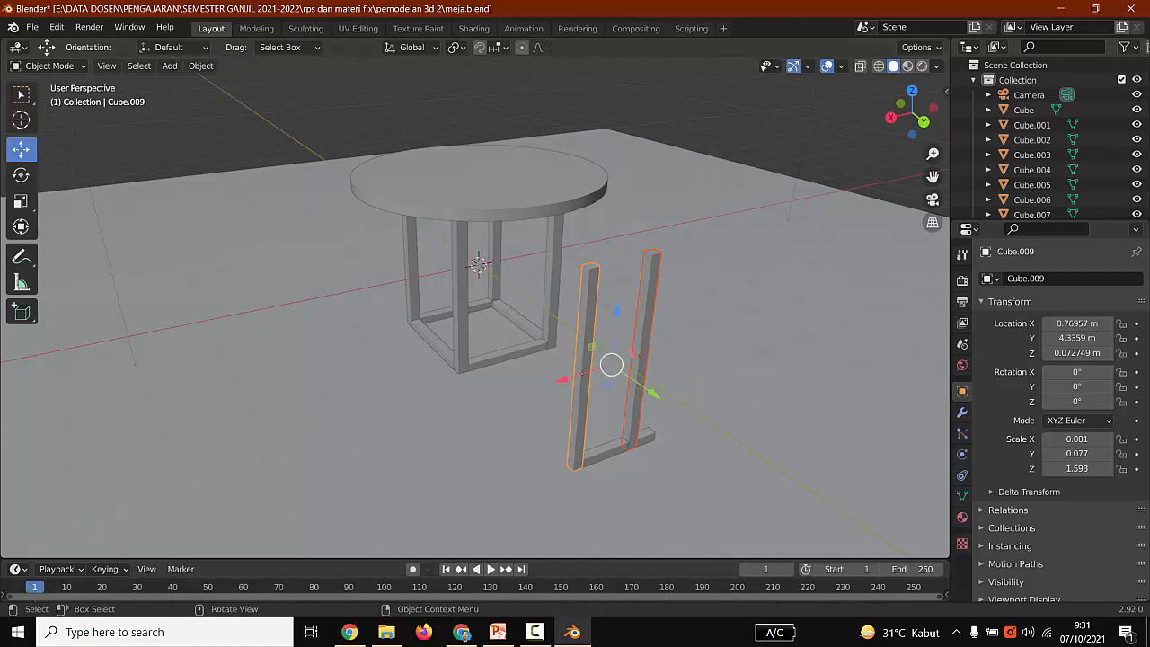
pyautogui.click(21, 200)
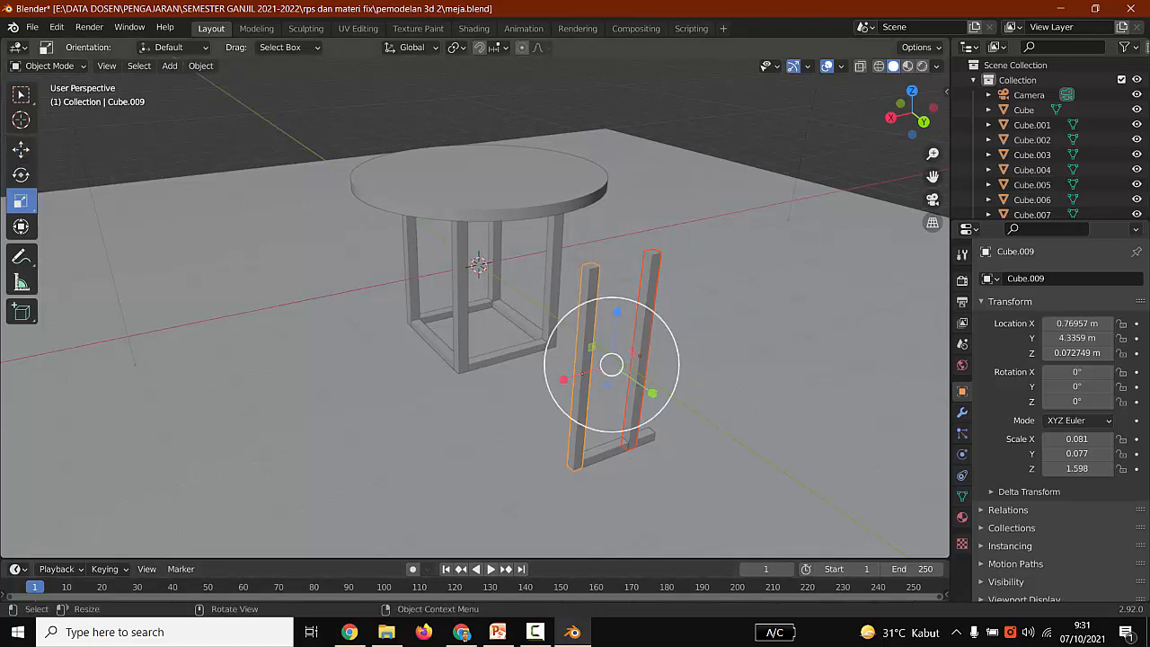
pyautogui.moveTo(610, 308); pyautogui.dragTo(611, 329)
pyautogui.hotkey('ctrl', 'z')
pyautogui.hotkey('shift', 'space')
pyautogui.press('g')
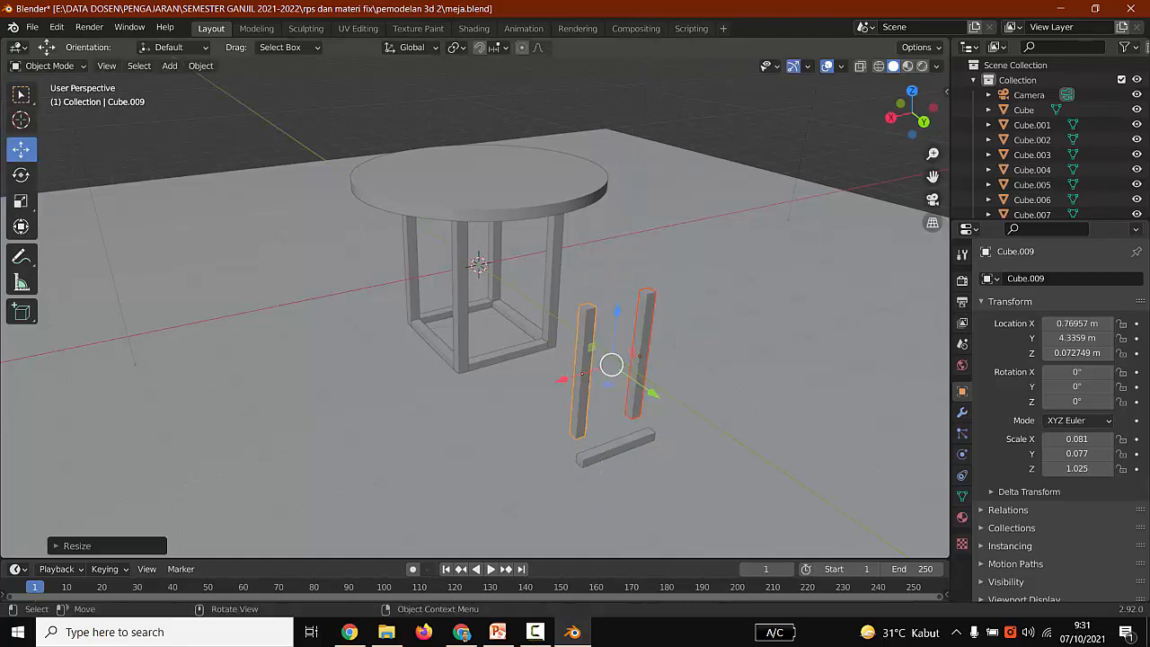
pyautogui.moveTo(617, 311); pyautogui.dragTo(614, 352)
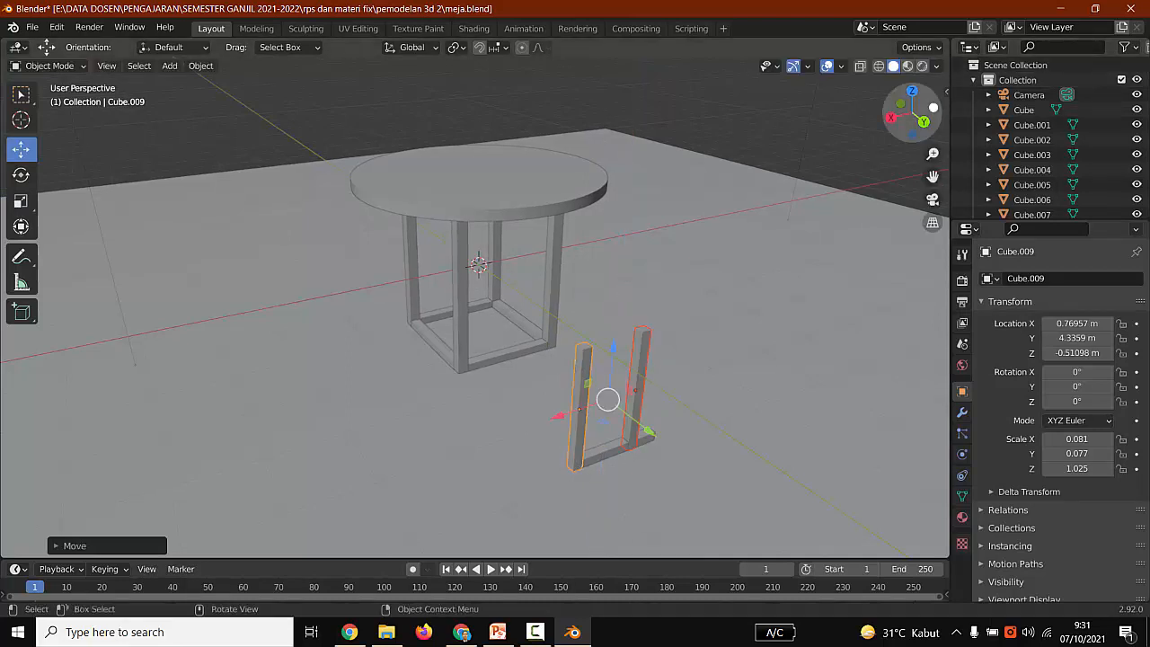
pyautogui.click(923, 120)
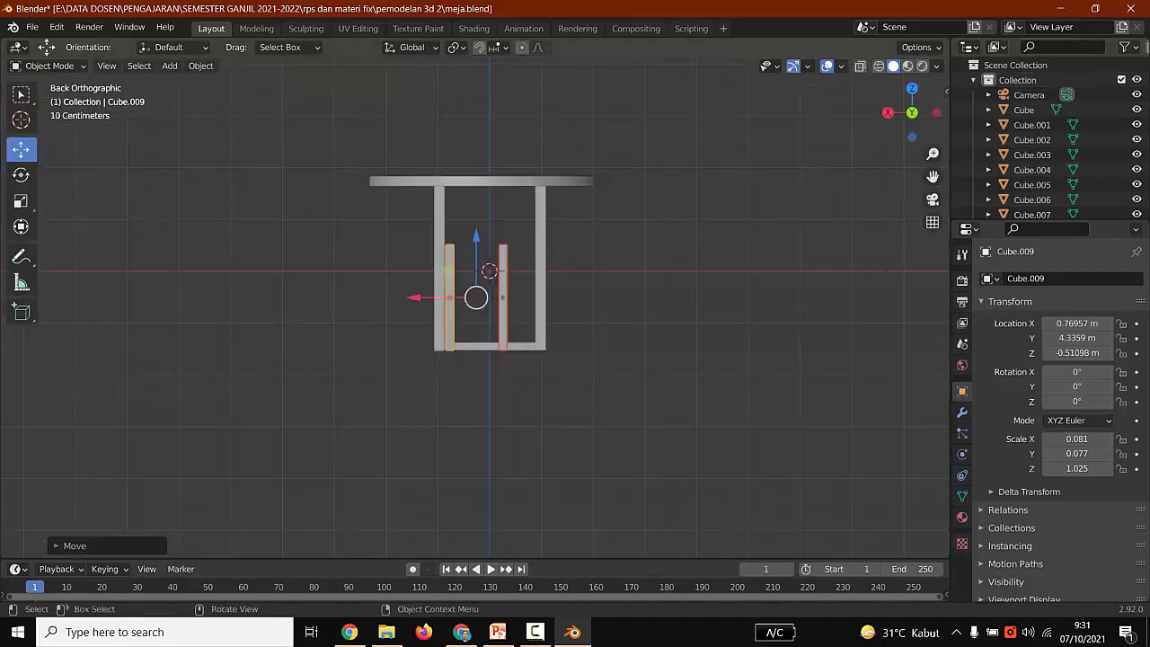
pyautogui.moveTo(415, 297); pyautogui.dragTo(354, 297)
pyautogui.hotkey('ctrl', 'z')
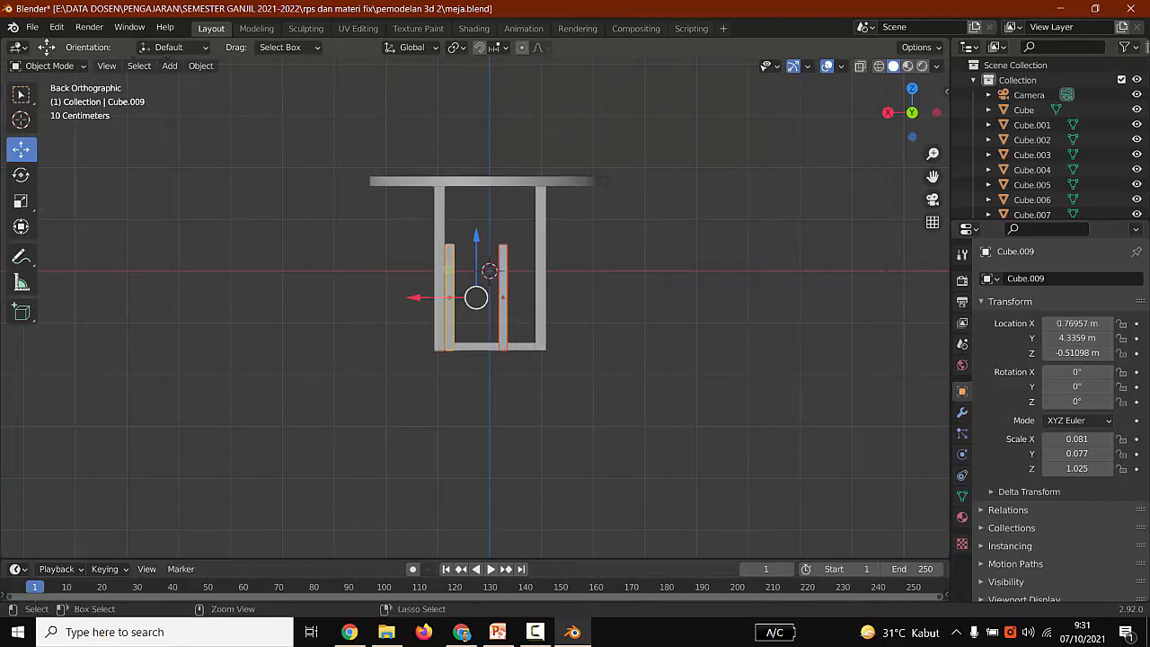
# Step: Add the bottom bar to the selected legs and move the frame along negative X beside the table, placing the bar at X about -2.06 m
pyautogui.moveTo(354, 297); pyautogui.dragTo(363, 351, button='middle')
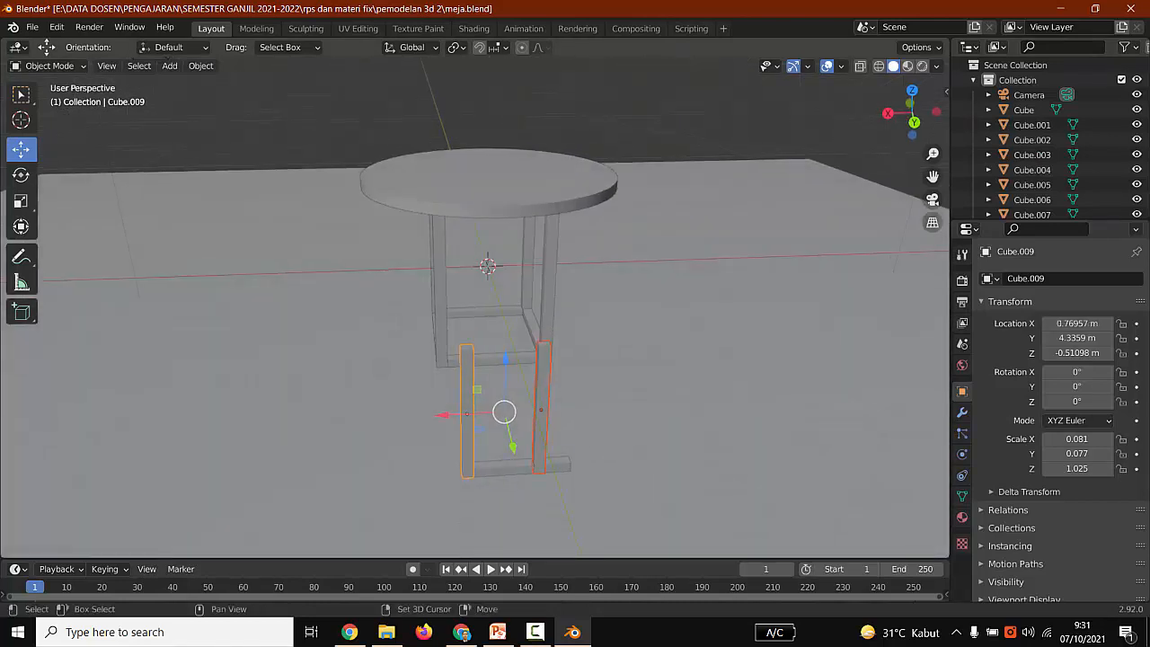
pyautogui.keyDown('shift'); pyautogui.click(504, 468); pyautogui.keyUp('shift')
pyautogui.moveTo(448, 433); pyautogui.dragTo(595, 427)
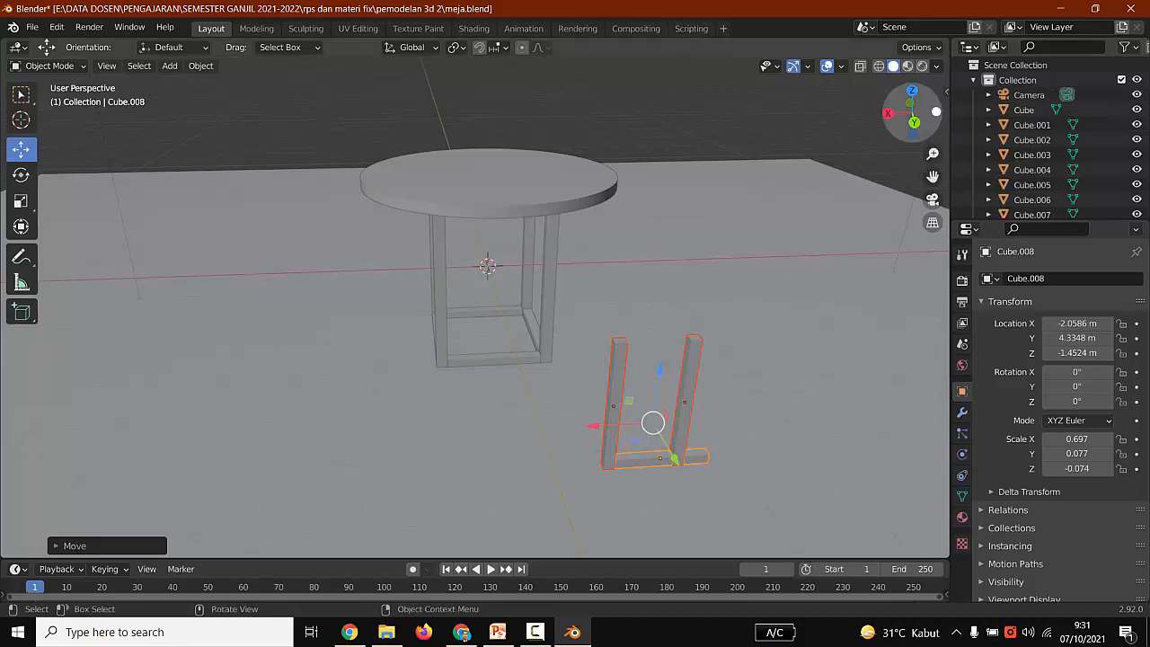
# Step: Show the model from the back in wireframe display and select only the small frame's bottom bar
pyautogui.press('ctrl+KP_3')
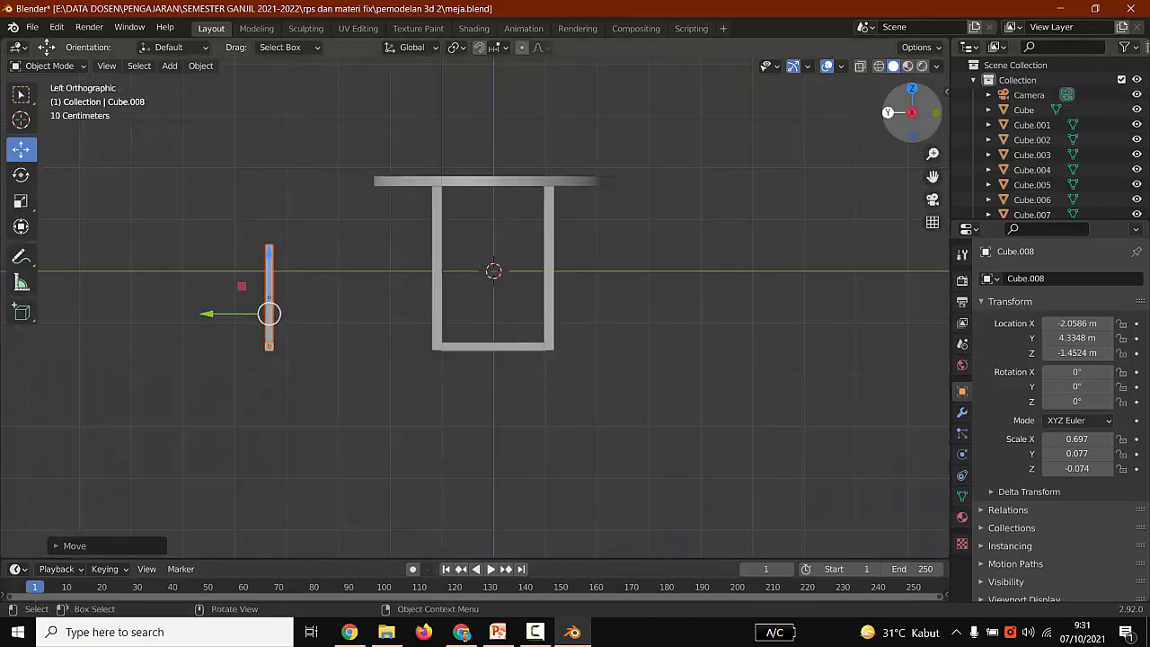
pyautogui.click(888, 112)
pyautogui.scroll(3, 475, 307)
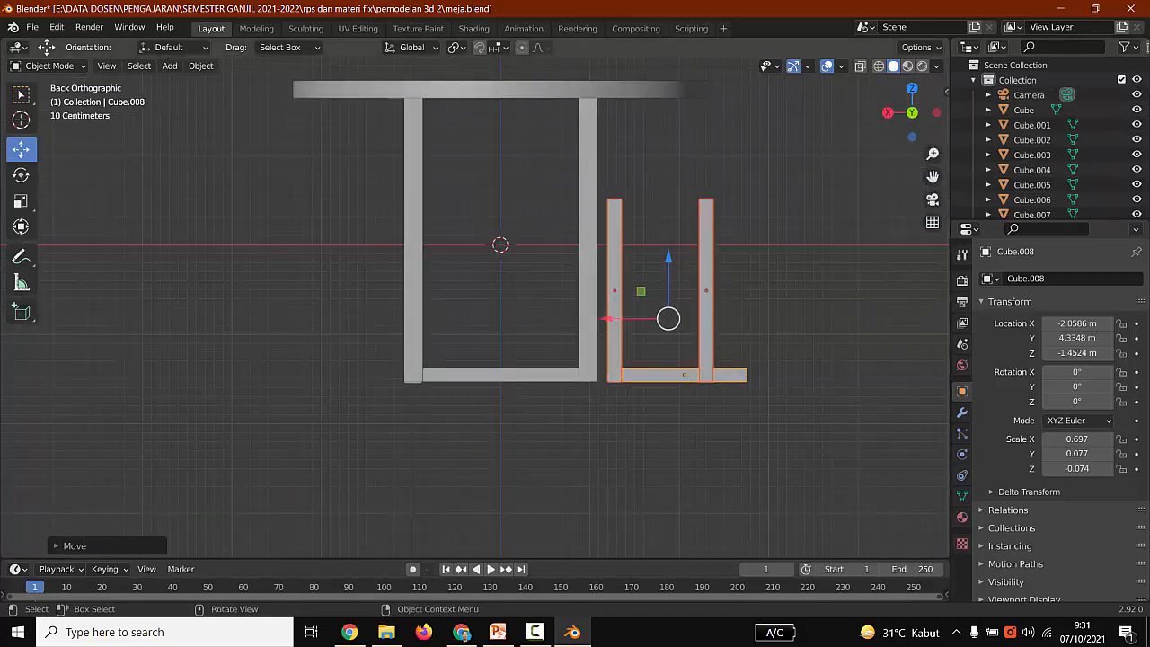
pyautogui.click(791, 323)
pyautogui.click(682, 375)
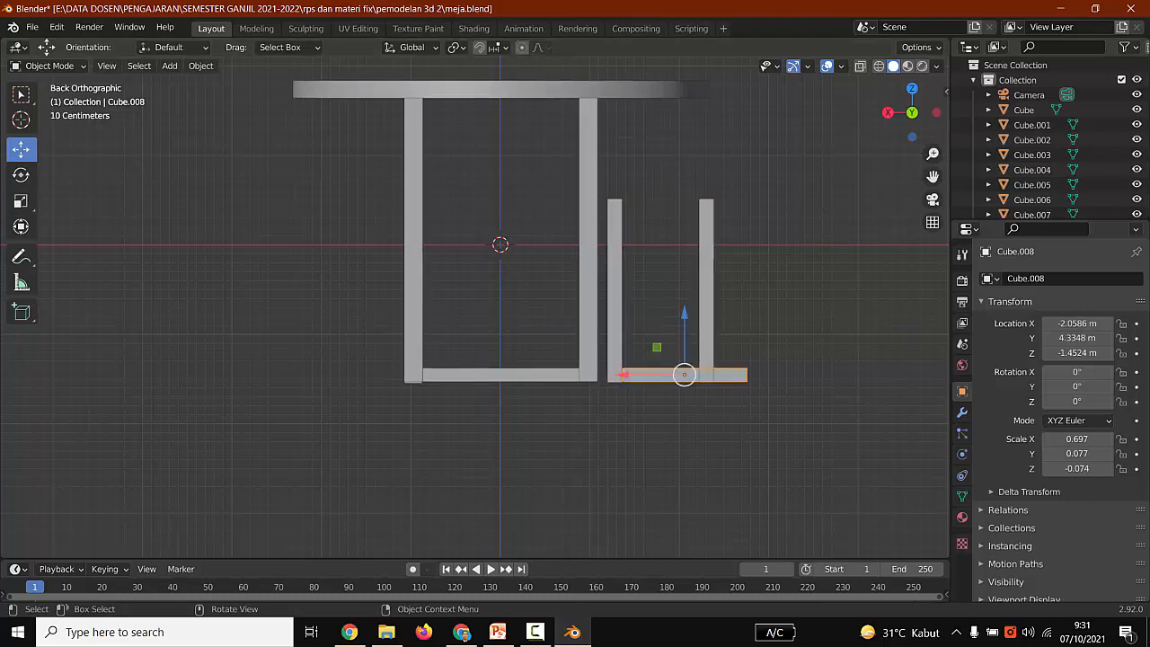
pyautogui.click(879, 66)
pyautogui.click(805, 296)
pyautogui.click(684, 375)
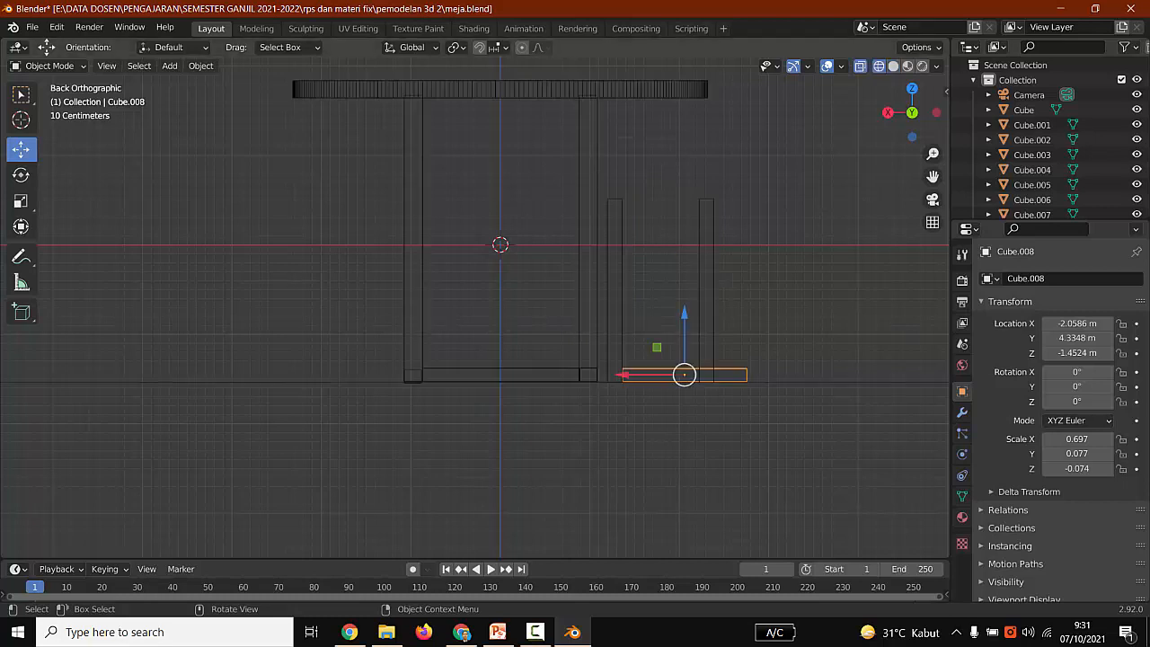
# Step: Shorten the bottom bar to an X scale of about 0.436 and fit it between the two legs at X about -1.79 m
pyautogui.hotkey('shift', 'space')
pyautogui.press('s')
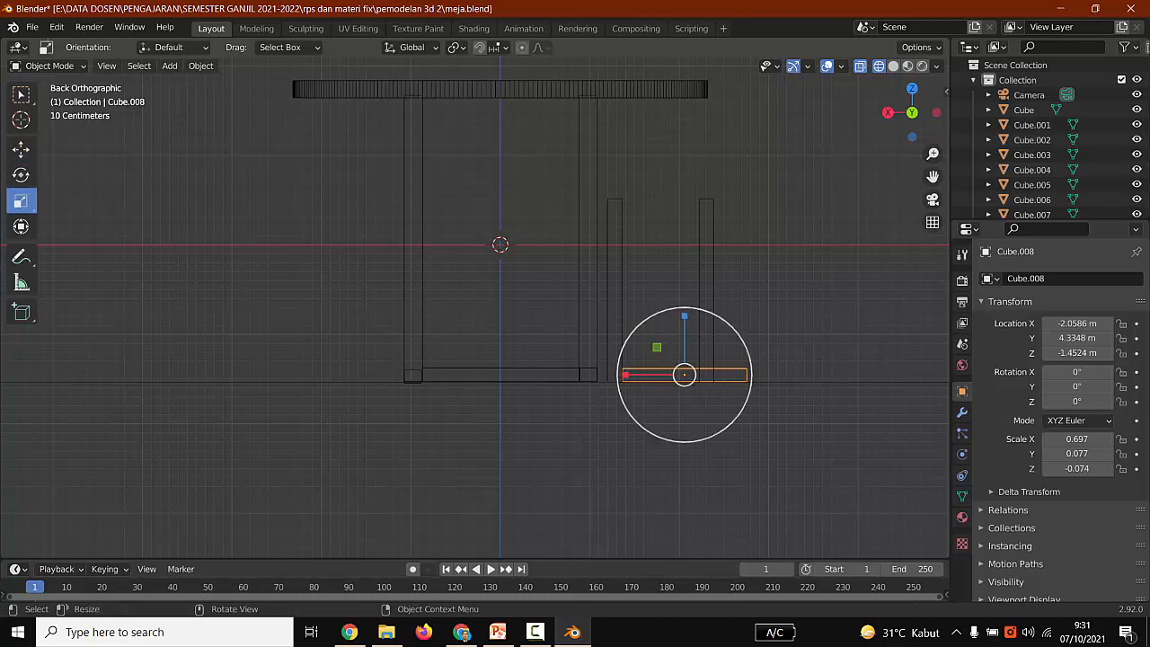
pyautogui.moveTo(625, 375); pyautogui.dragTo(661, 375)
pyautogui.hotkey('shift', 'space')
pyautogui.press('g')
pyautogui.click(649, 323)
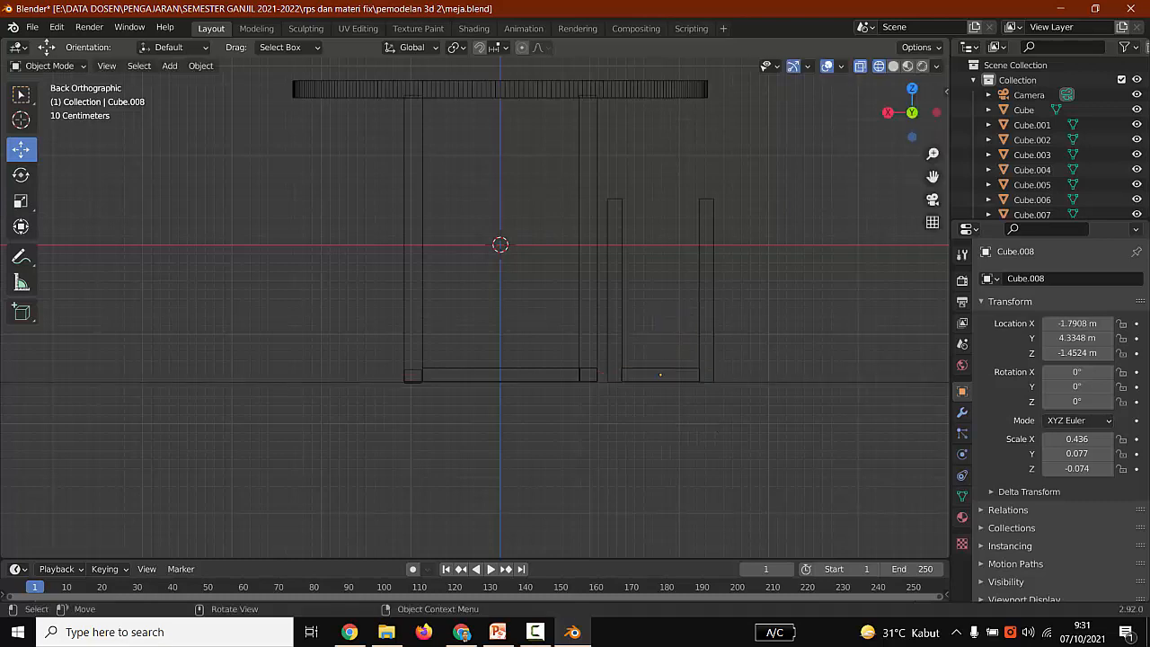
# Step: Reduce both small legs to a Z scale of about 0.860 and lower them to Z about -0.672 m, back onto the floor
pyautogui.click(620, 308)
pyautogui.click(651, 310)
pyautogui.click(557, 89)
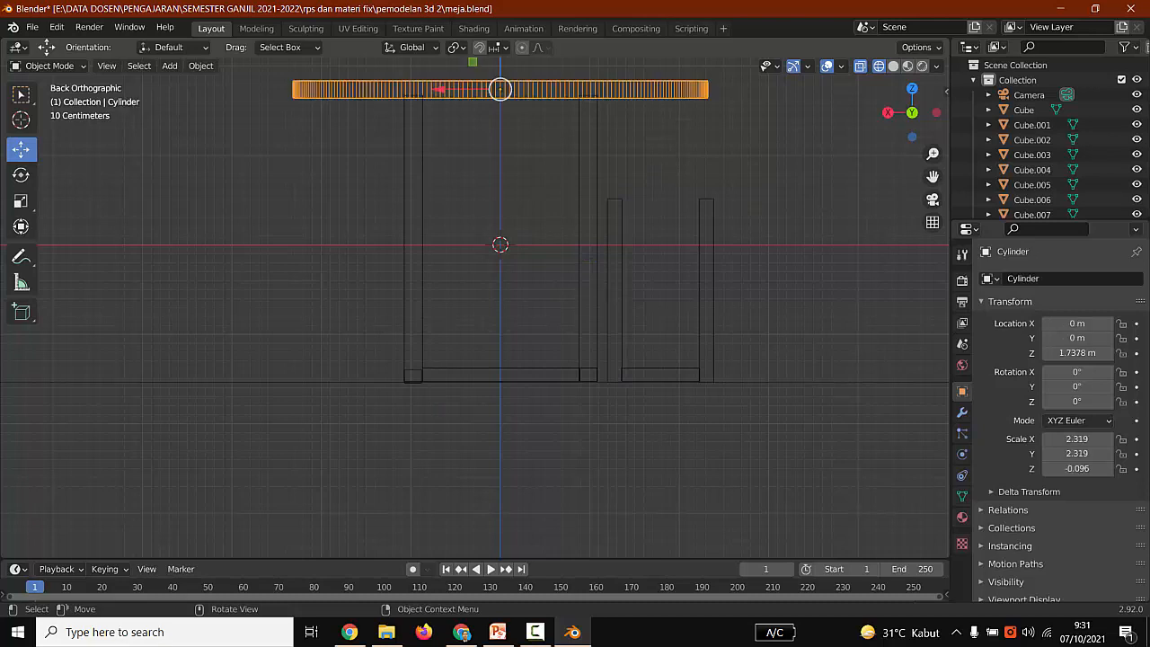
pyautogui.click(615, 306)
pyautogui.keyDown('shift'); pyautogui.click(707, 306); pyautogui.keyUp('shift')
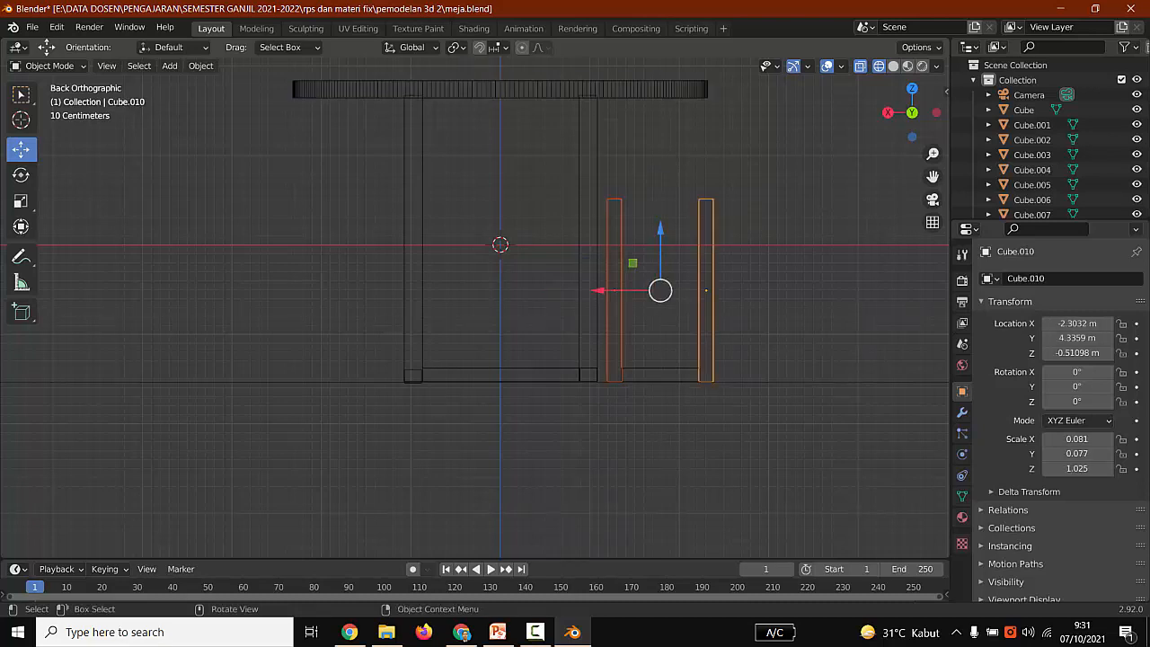
pyautogui.click(21, 201)
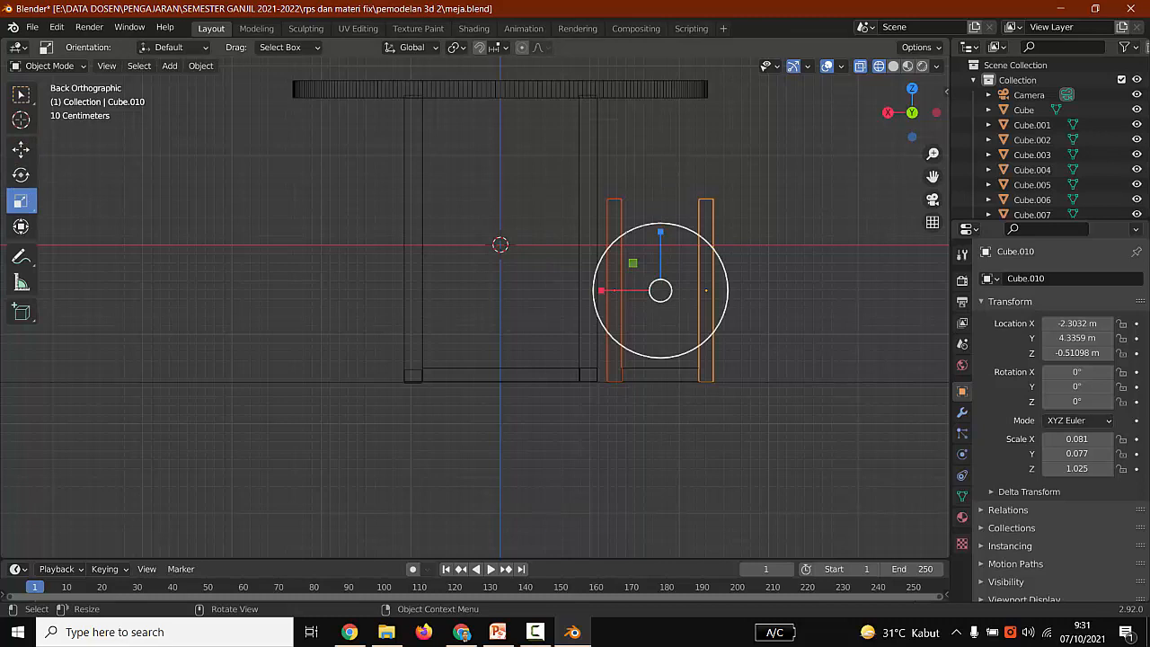
pyautogui.moveTo(661, 235); pyautogui.dragTo(660, 245)
pyautogui.click(21, 149)
pyautogui.hotkey('alt', 'a')
# Step: Duplicate the small frame's two legs and bottom bar and move the copy along Y toward the table
pyautogui.moveTo(660, 244); pyautogui.dragTo(684, 295, button='middle')
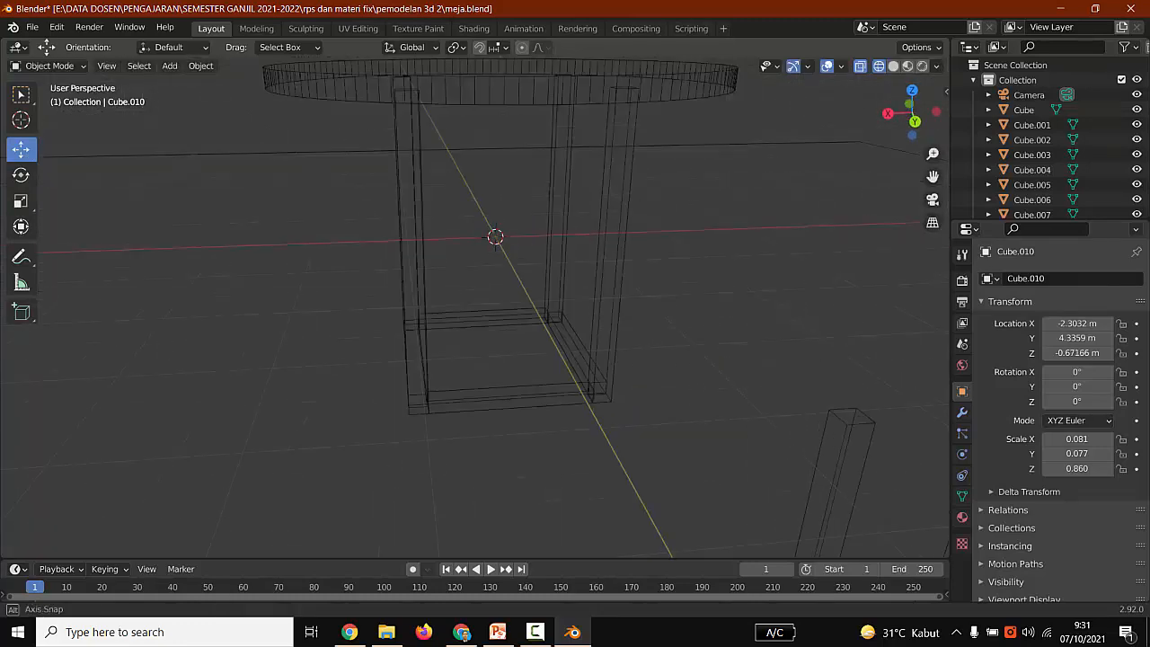
pyautogui.scroll(-4, 684, 295)
pyautogui.scroll(1, 475, 305)
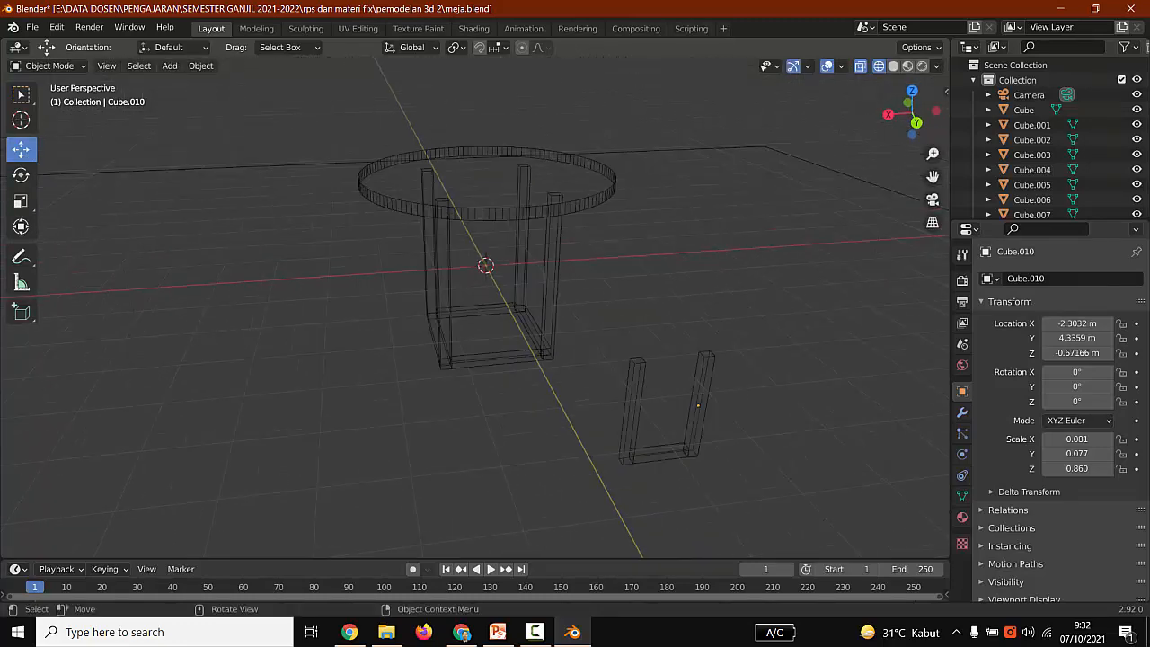
pyautogui.click(634, 404)
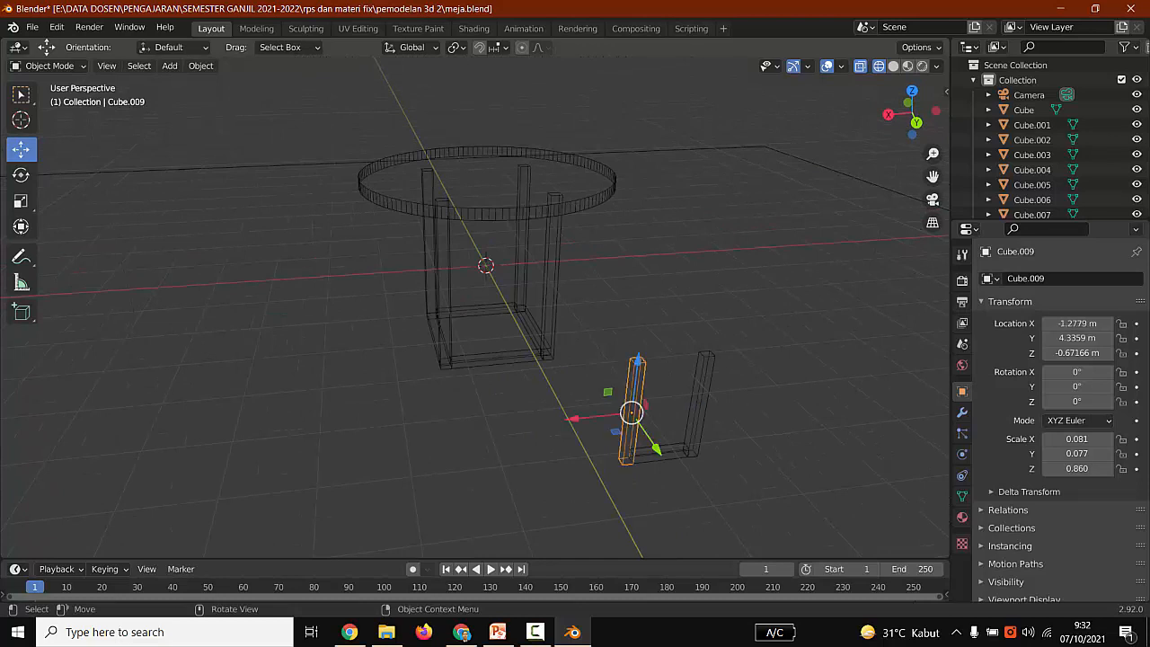
pyautogui.keyDown('shift'); pyautogui.click(669, 453); pyautogui.keyUp('shift')
pyautogui.keyDown('shift'); pyautogui.click(706, 395); pyautogui.keyUp('shift')
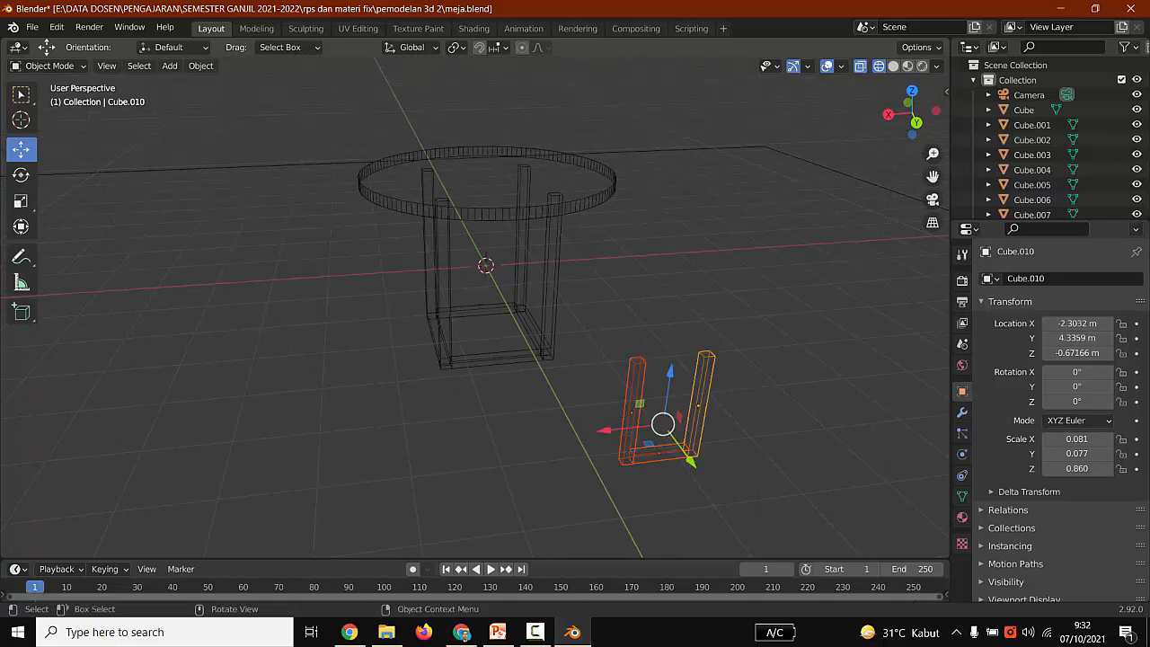
pyautogui.hotkey('ctrl', 'c')
pyautogui.hotkey('ctrl', 'v')
pyautogui.press('g')
pyautogui.press('y')
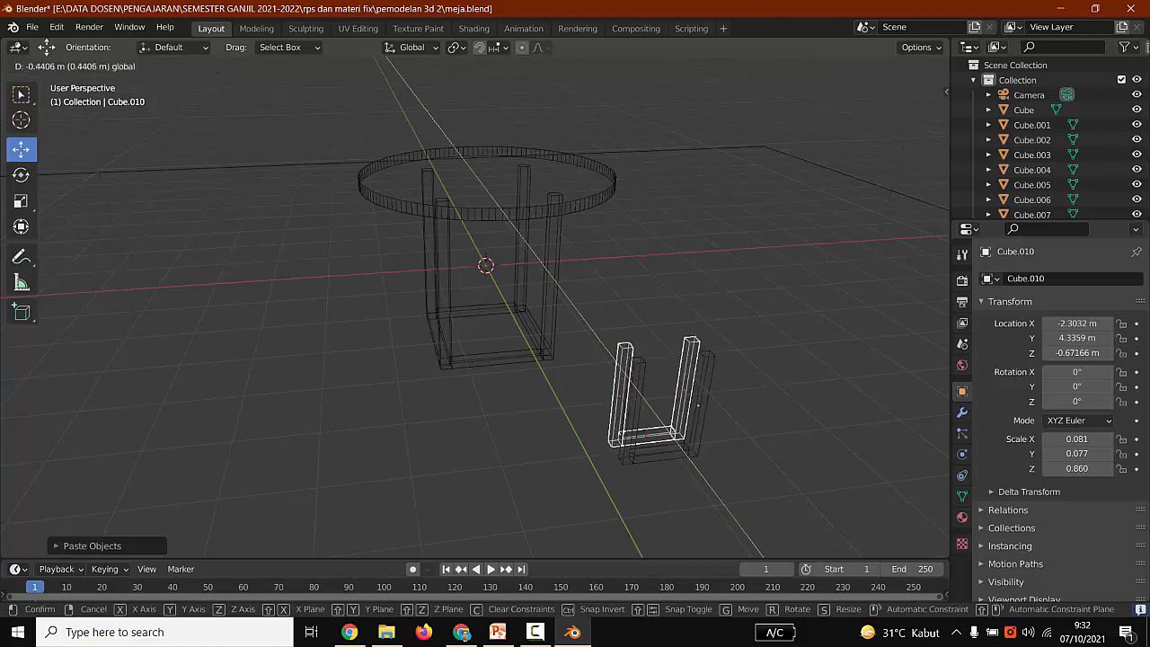
pyautogui.moveTo(677, 444); pyautogui.dragTo(666, 429)
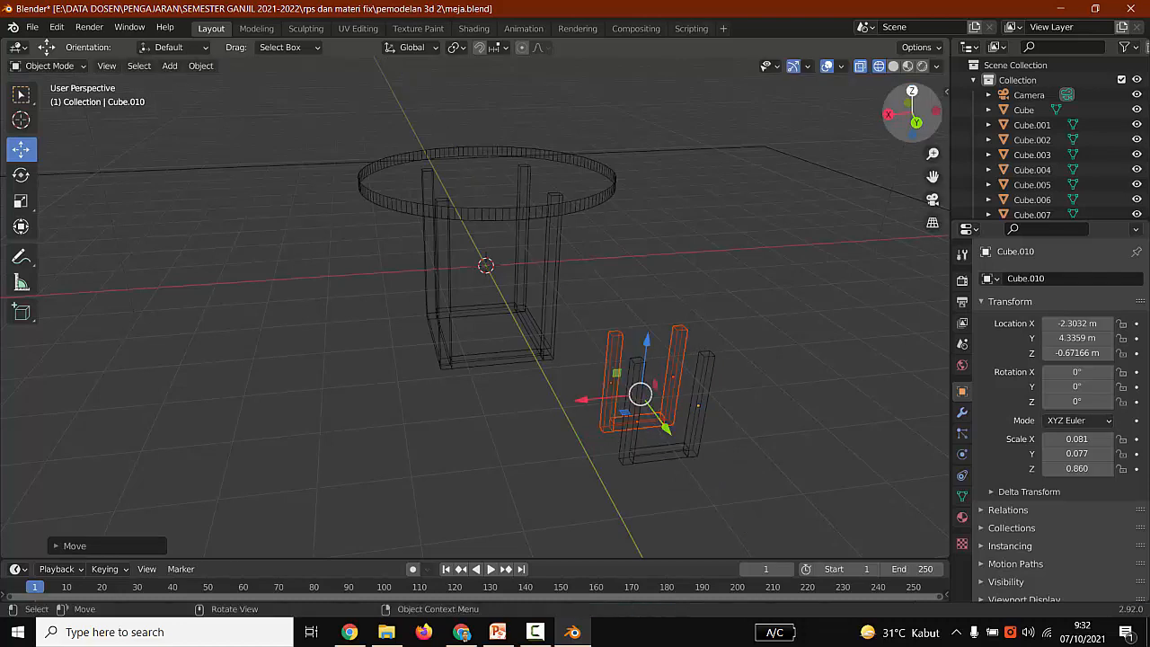
# Step: In top view, shift the copied leg frame further along Y toward the table, widening the gap between the stool's two frames, and deselect it
pyautogui.click(912, 91)
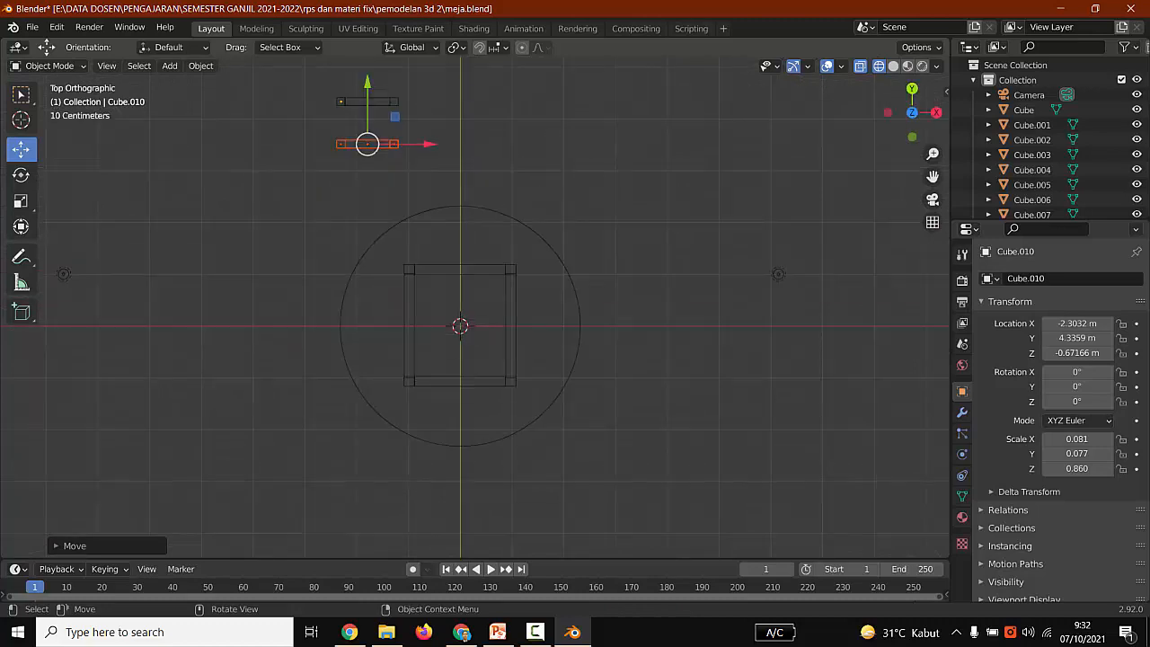
pyautogui.scroll(1, 683, 526)
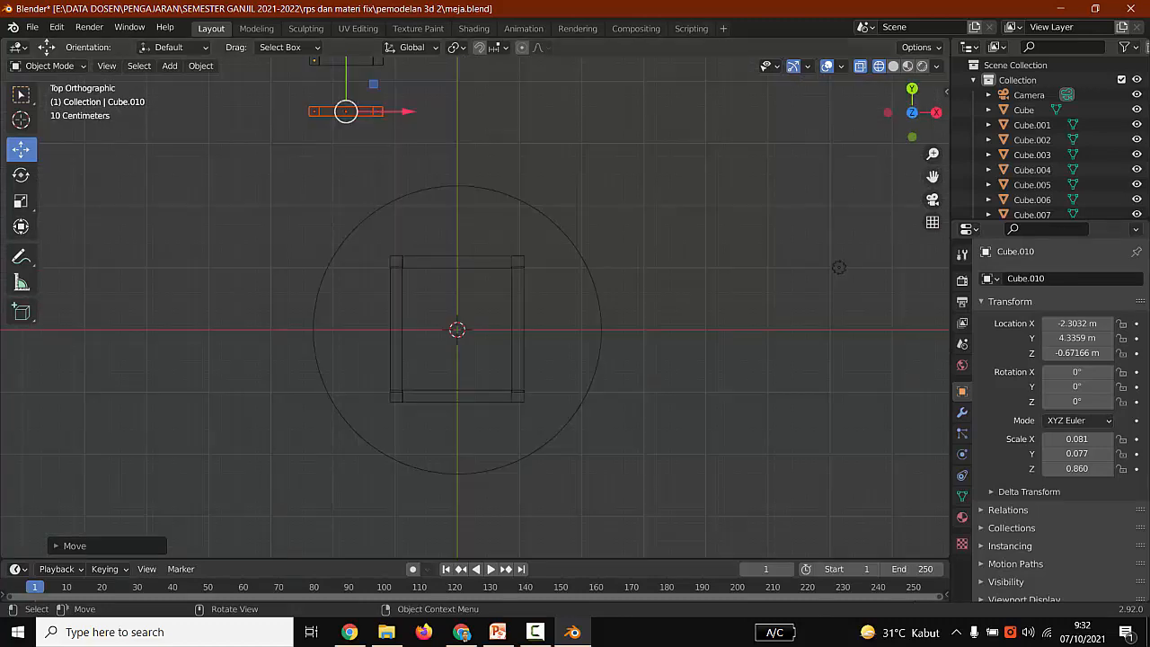
pyautogui.moveTo(933, 177); pyautogui.dragTo(1002, 388)
pyautogui.scroll(4, 475, 305)
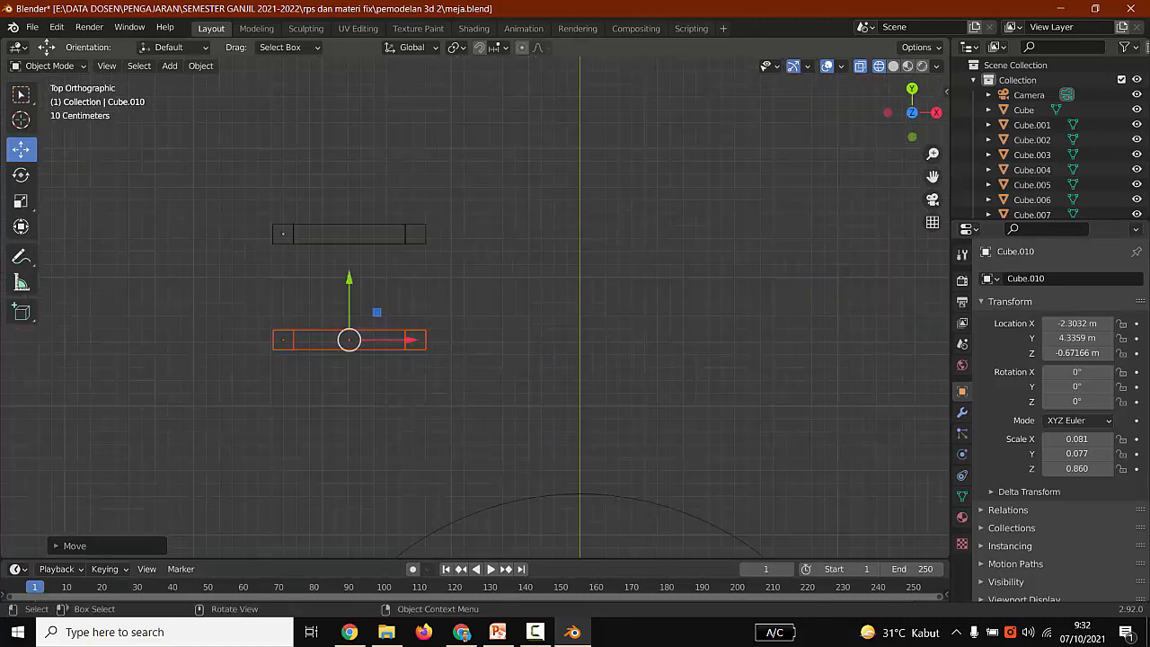
pyautogui.press('g')
pyautogui.press('y')
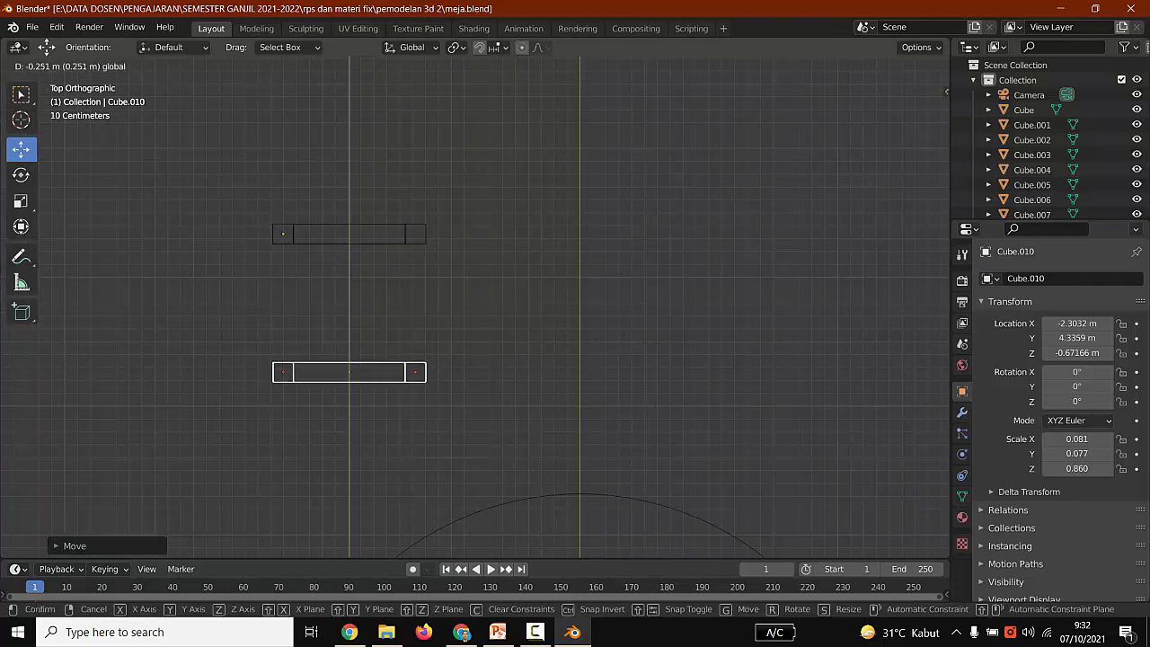
pyautogui.moveTo(350, 276); pyautogui.dragTo(350, 290)
pyautogui.moveTo(377, 315); pyautogui.dragTo(667, 261, button='middle')
pyautogui.hotkey('alt', 'a')
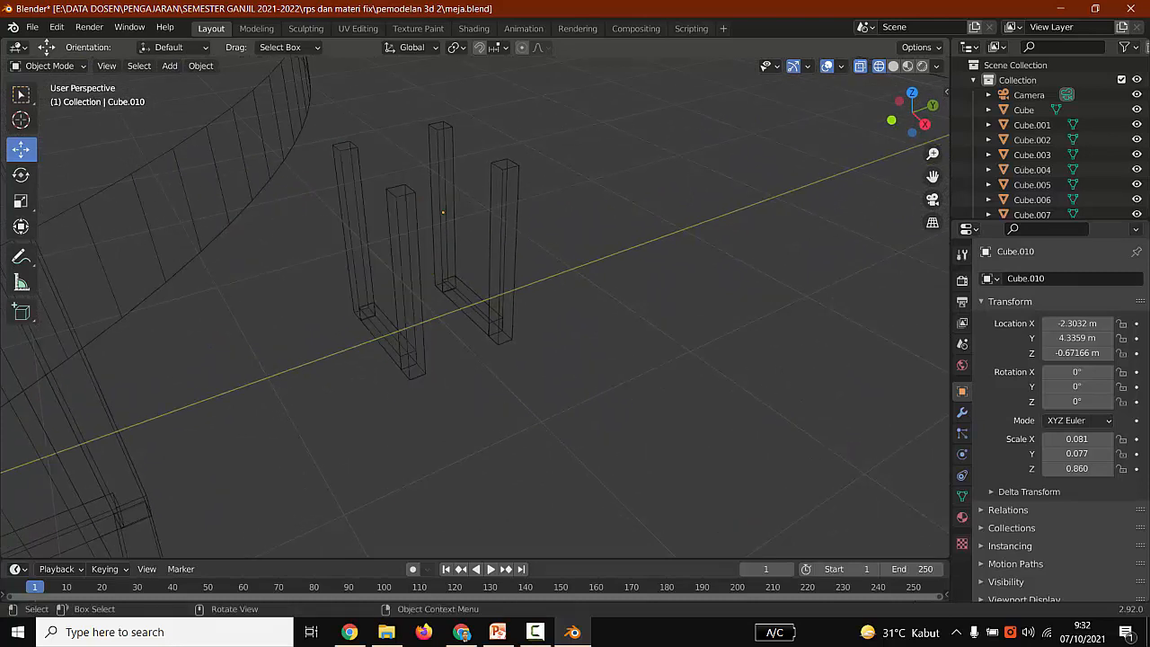
# Step: In solid display, copy and paste the outer frame's leg nearest the Y axis and move the copy about 1.4 m along X, clear of the stool
pyautogui.hotkey('shift', 'z')
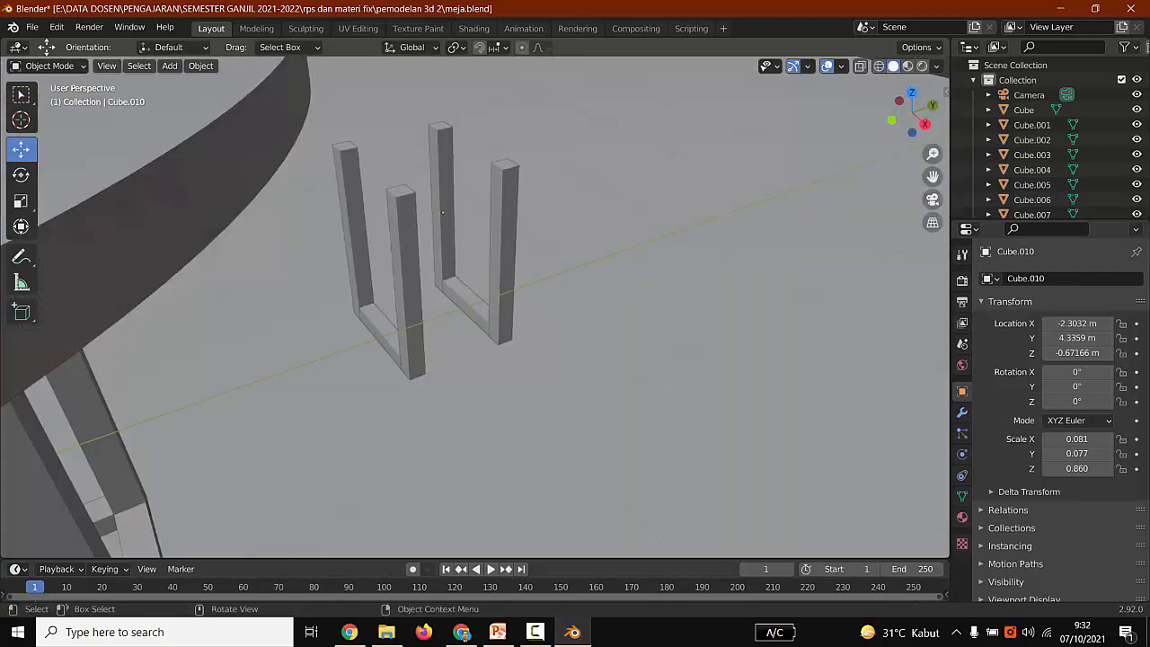
pyautogui.moveTo(629, 270); pyautogui.dragTo(427, 301, button='middle')
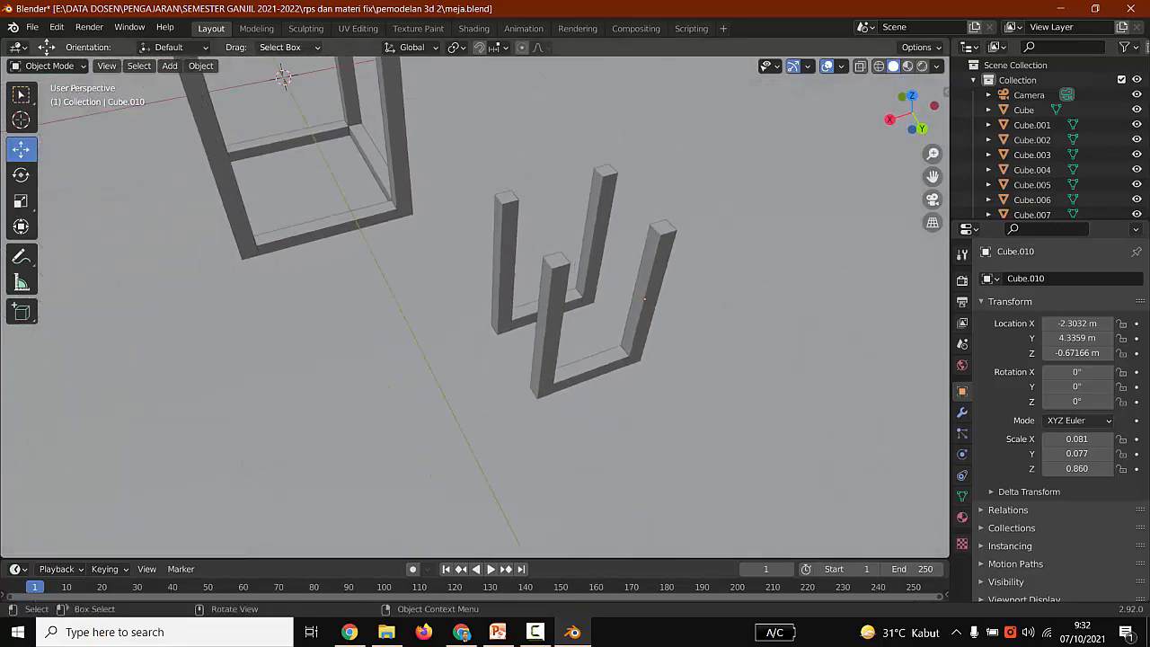
pyautogui.click(551, 316)
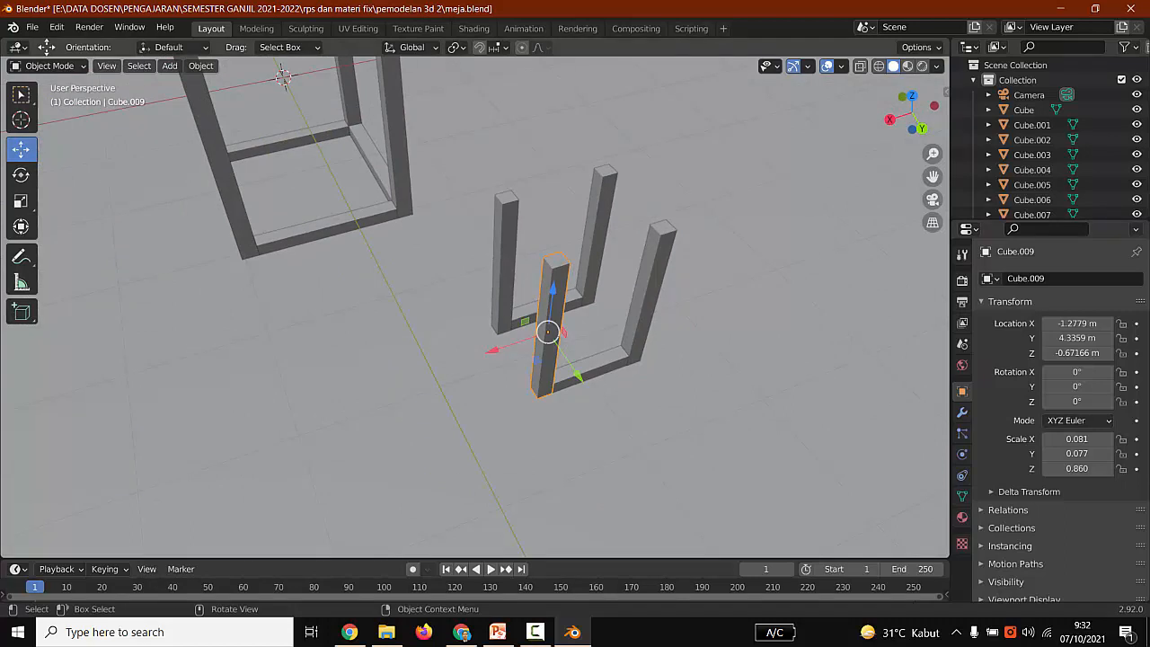
pyautogui.hotkey('ctrl', 'c')
pyautogui.hotkey('ctrl', 'v')
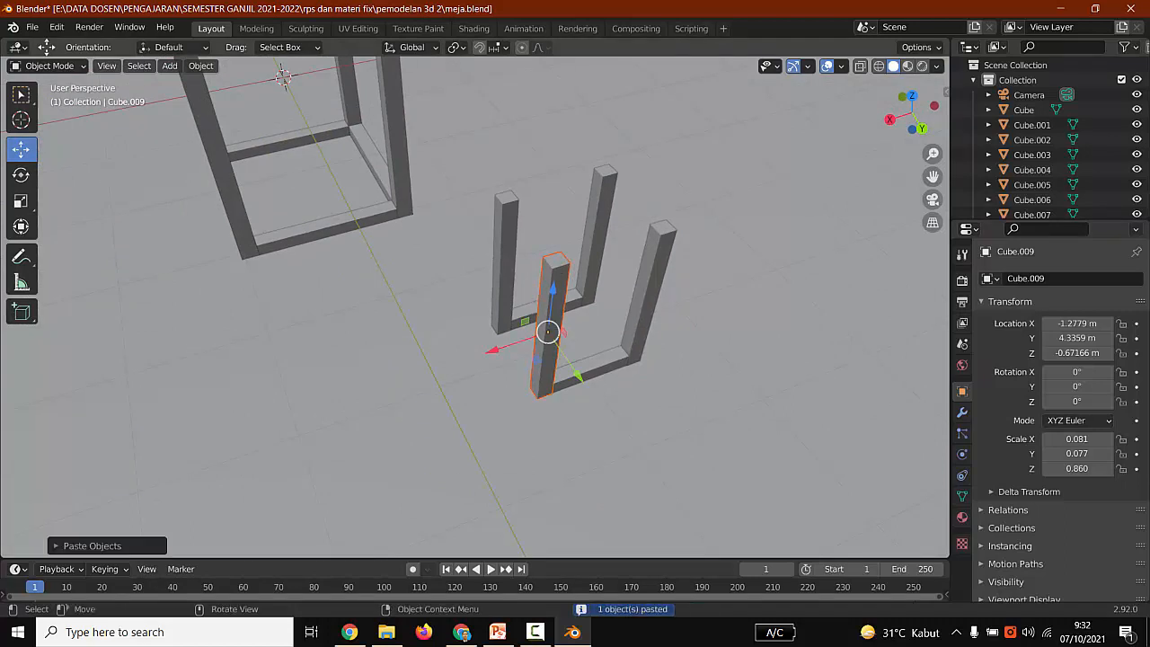
pyautogui.press('g')
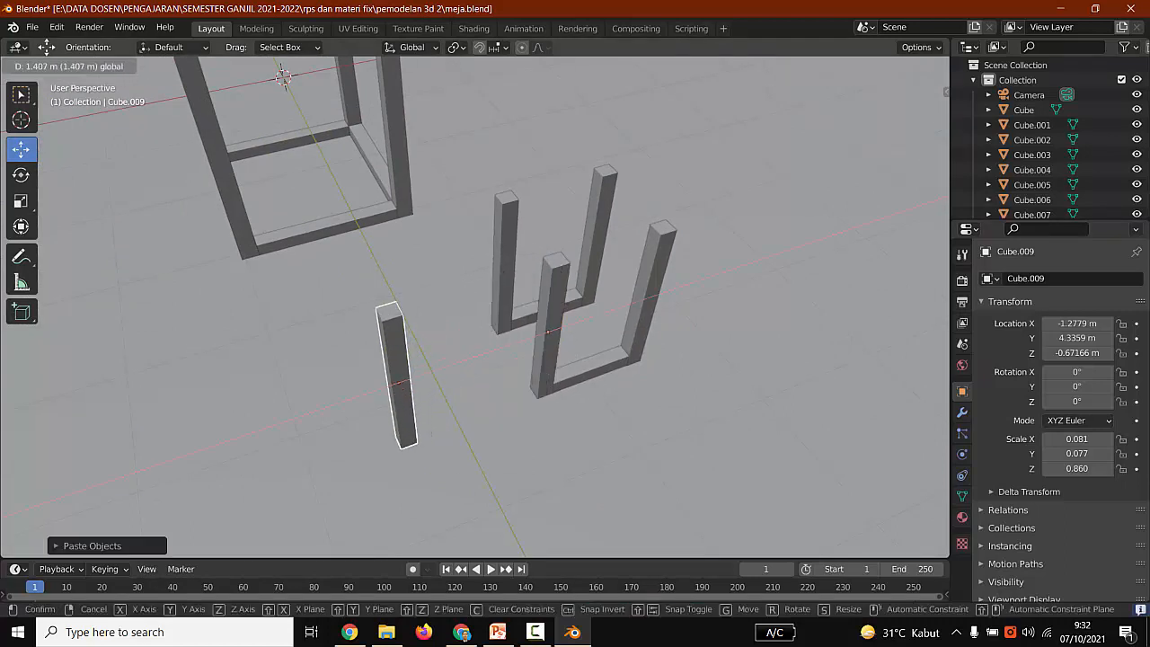
pyautogui.press('Return')
# Step: Enlarge the pasted leg's width and depth and shorten its height to form a block for the seat
pyautogui.click(21, 200)
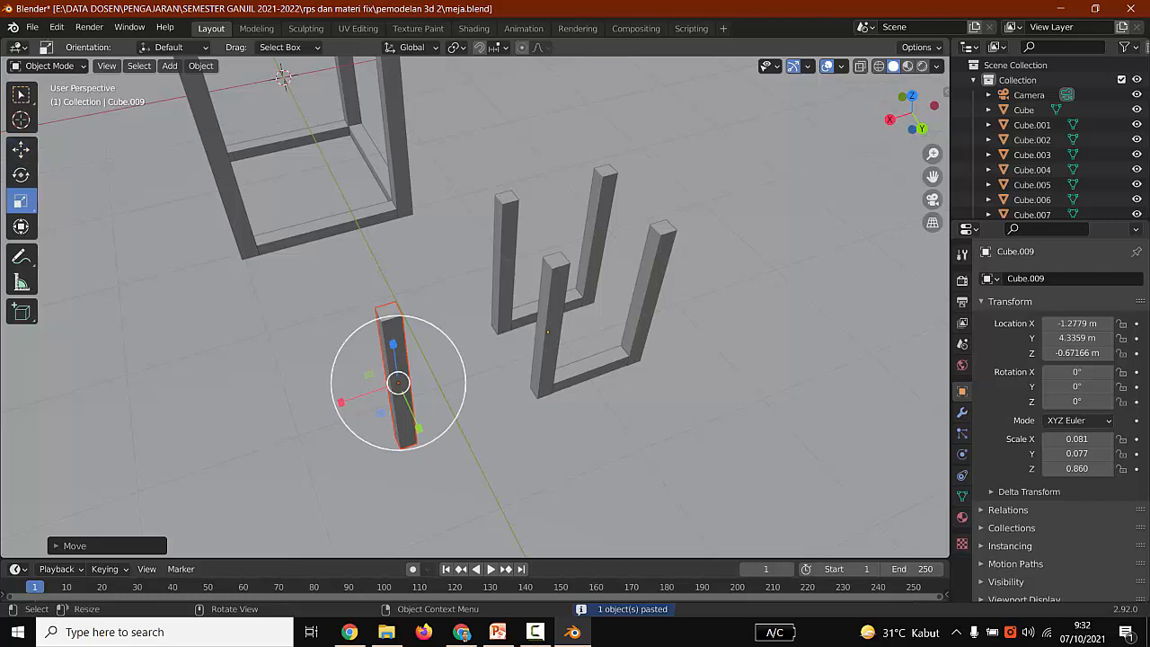
pyautogui.moveTo(392, 344); pyautogui.dragTo(356, 455)
pyautogui.scroll(-2, 361, 327)
pyautogui.scroll(-1, 475, 307)
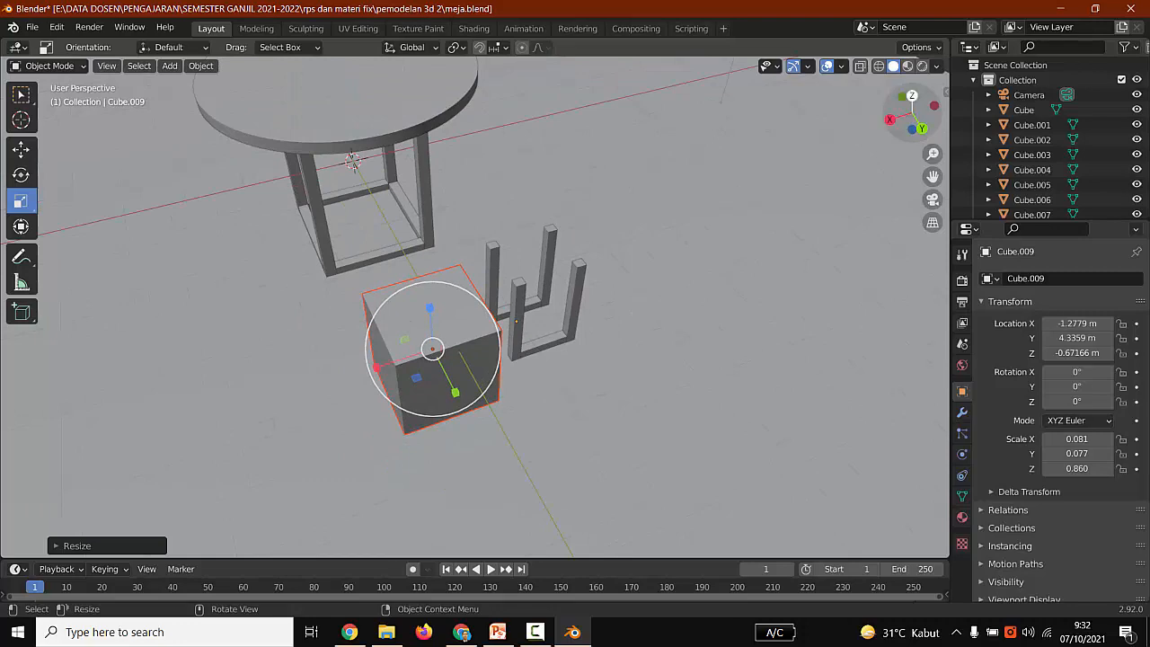
# Step: In top view with wireframe display, move the block along X and Y over the stool's four legs
pyautogui.click(913, 95)
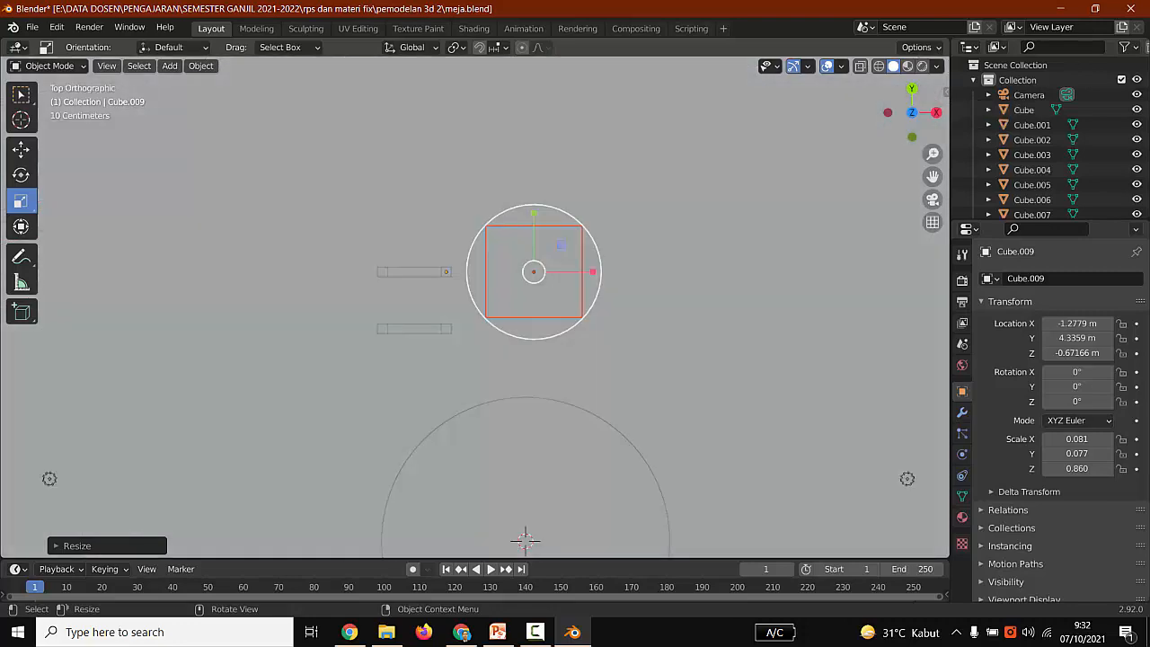
pyautogui.click(21, 149)
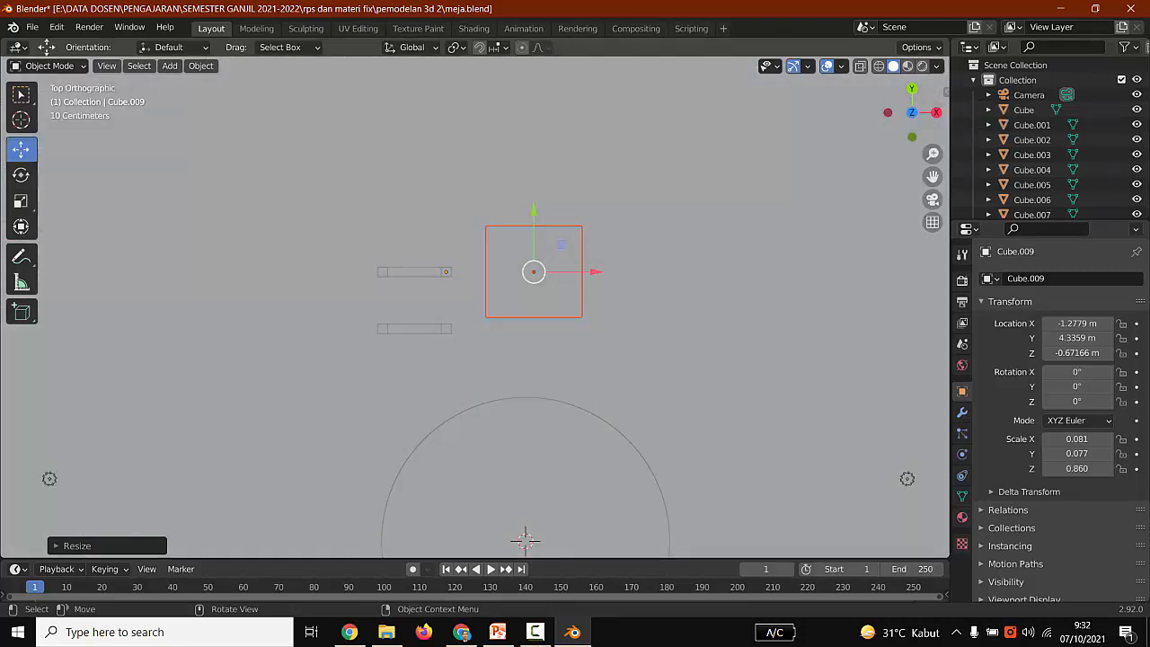
pyautogui.click(879, 66)
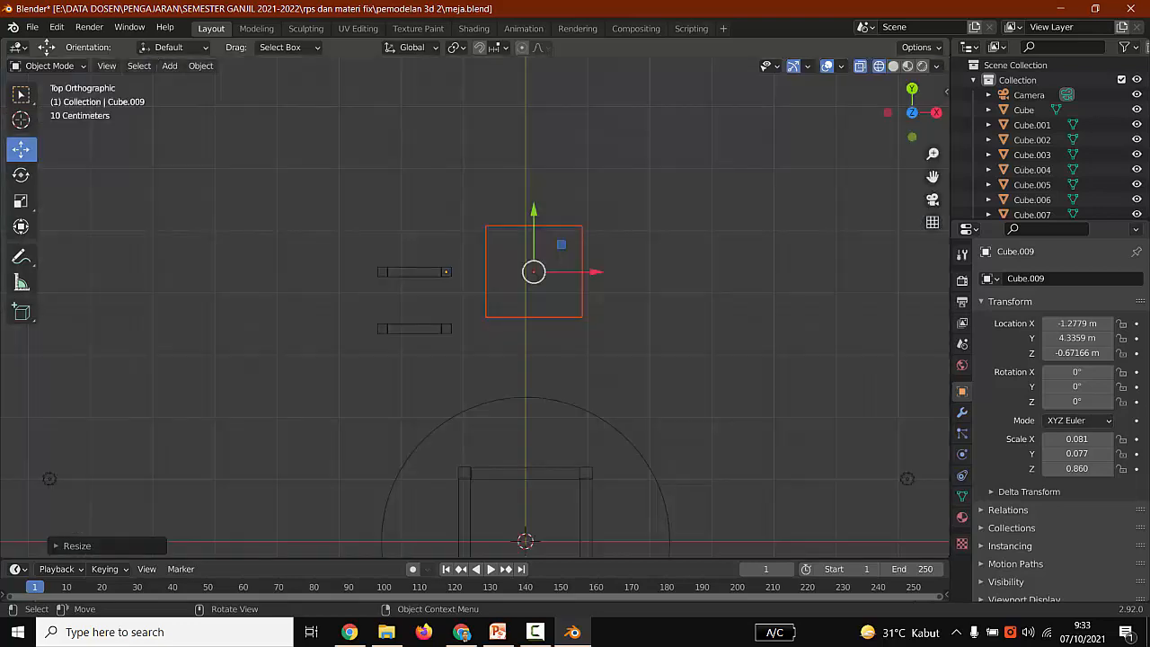
pyautogui.scroll(3, 474, 306)
pyautogui.scroll(-2, 474, 307)
pyautogui.scroll(2, 474, 307)
pyautogui.moveTo(577, 205); pyautogui.dragTo(577, 261)
pyautogui.moveTo(633, 302); pyautogui.dragTo(430, 302)
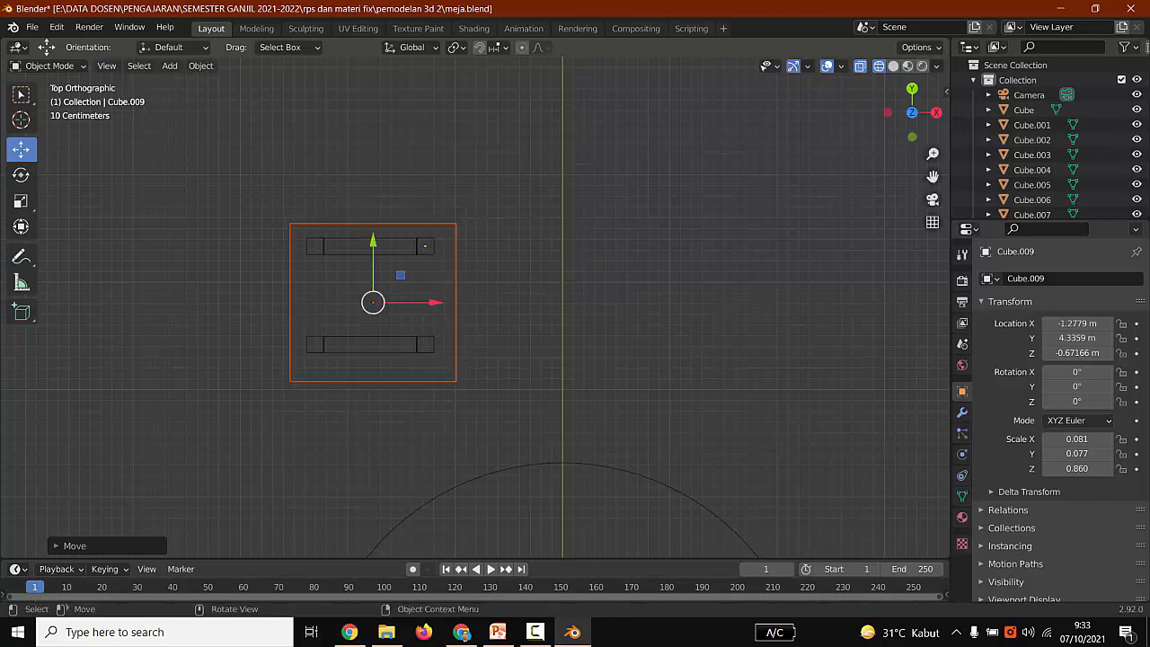
pyautogui.moveTo(373, 239); pyautogui.dragTo(373, 227)
pyautogui.moveTo(436, 290); pyautogui.dragTo(433, 291)
# Step: Check the stool seats in the reference photo, then scale the block down uniformly and shift it along Y to fit around the legs
pyautogui.hotkey('alt', 'Tab')
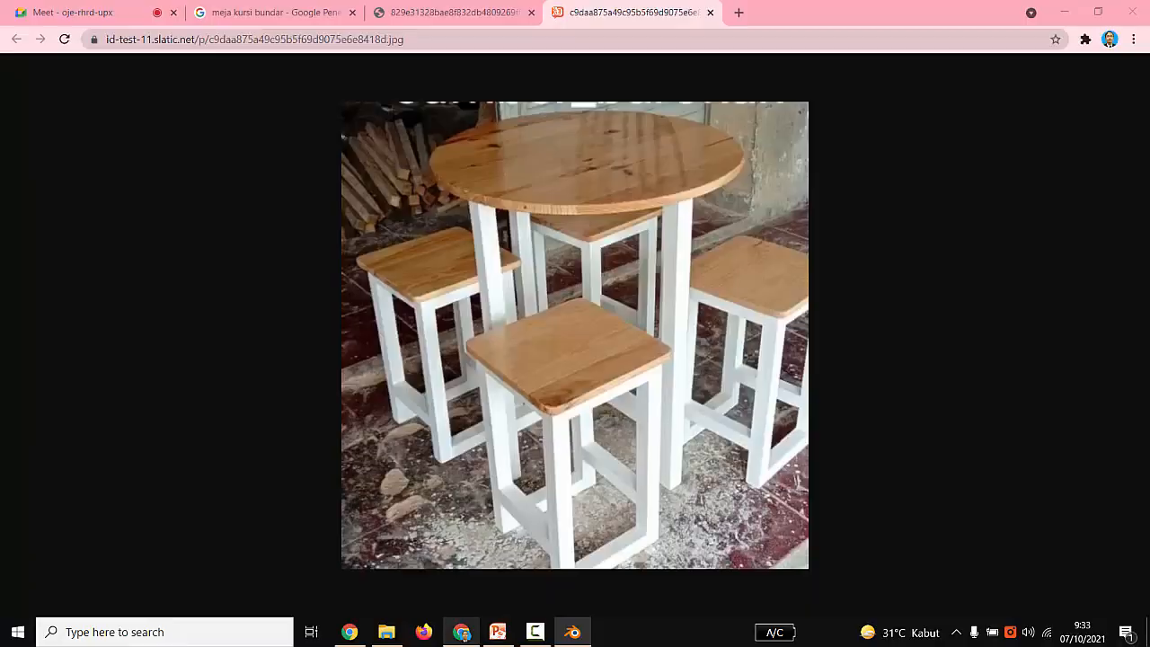
pyautogui.hotkey('alt', 'Tab')
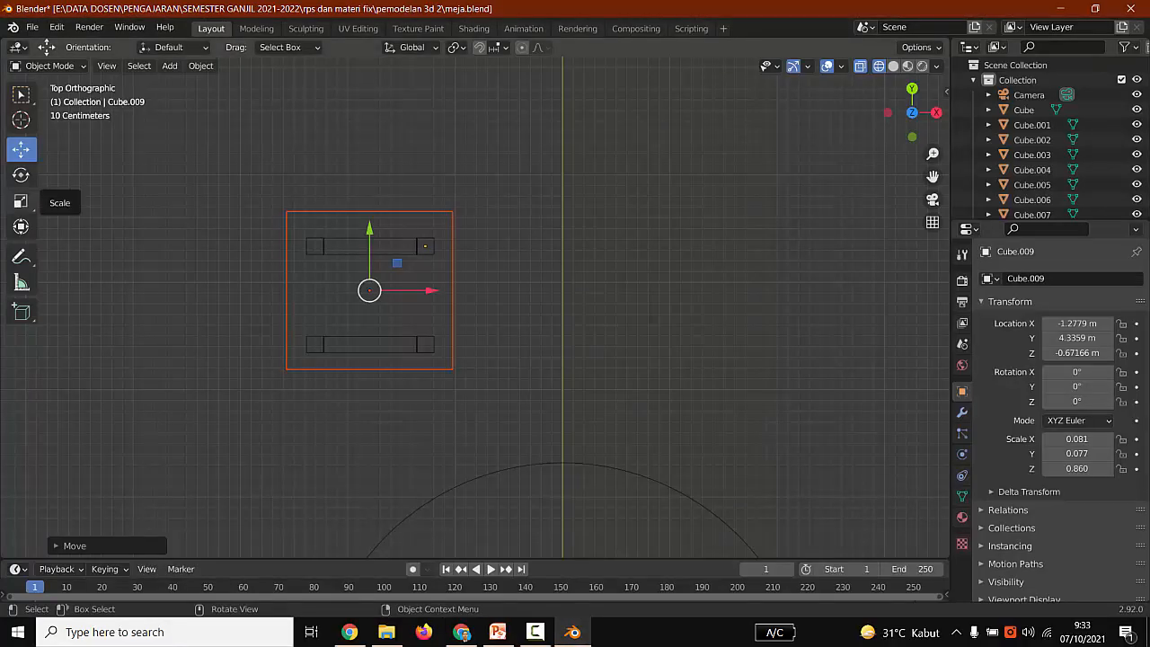
pyautogui.press('s')
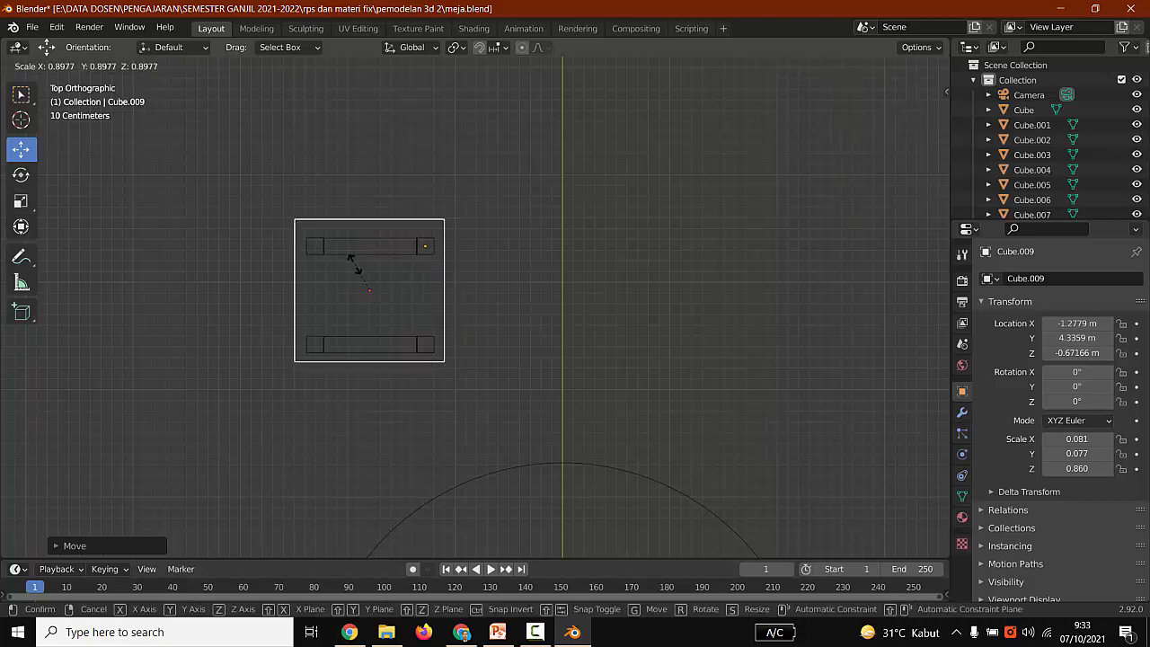
pyautogui.click(353, 267)
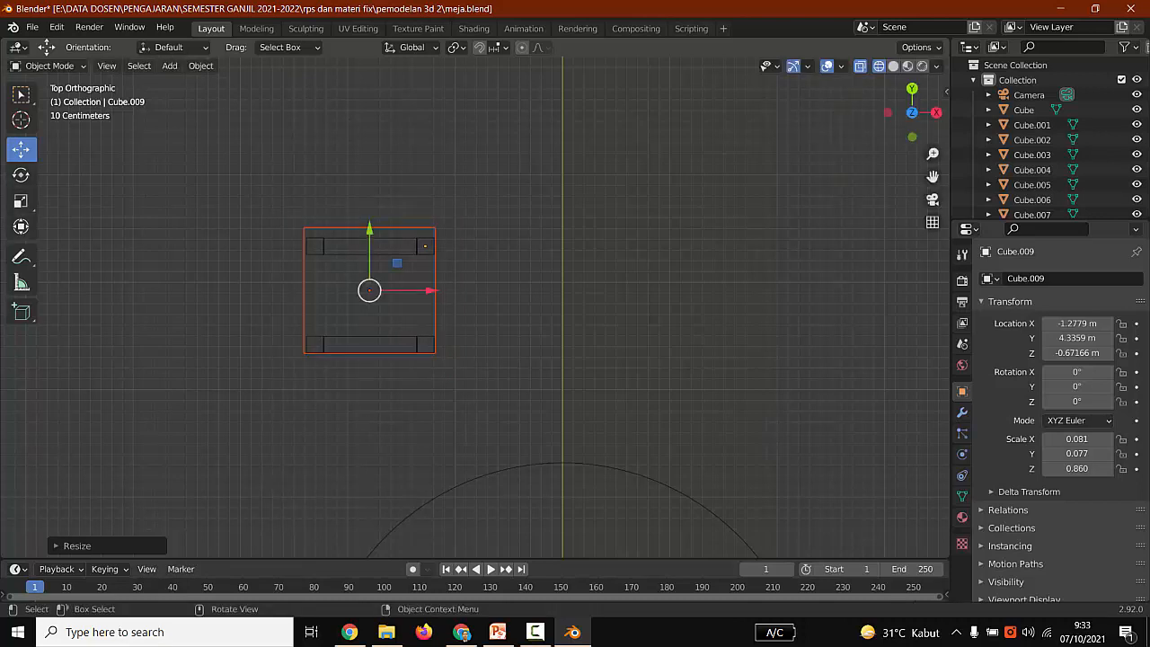
pyautogui.press('g')
pyautogui.press('y')
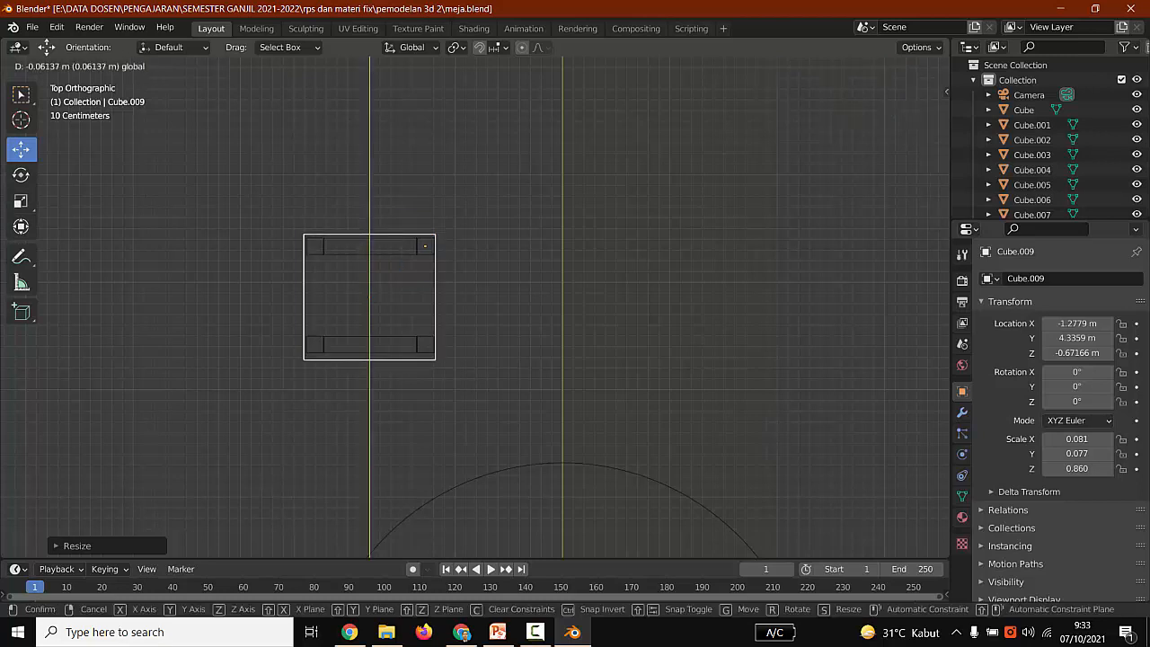
pyautogui.moveTo(369, 242); pyautogui.dragTo(369, 240)
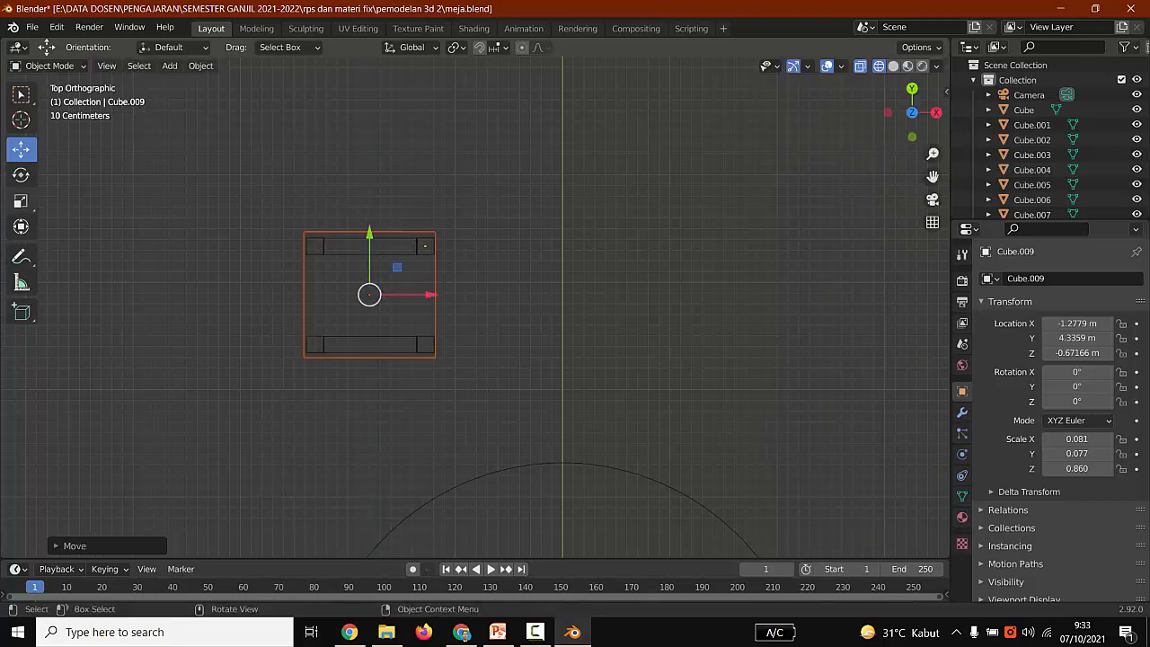
# Step: Widen the block along X to a scale of about -0.651 and center it over the legs at X about -1.793 m, Y about 3.876 m
pyautogui.click(21, 201)
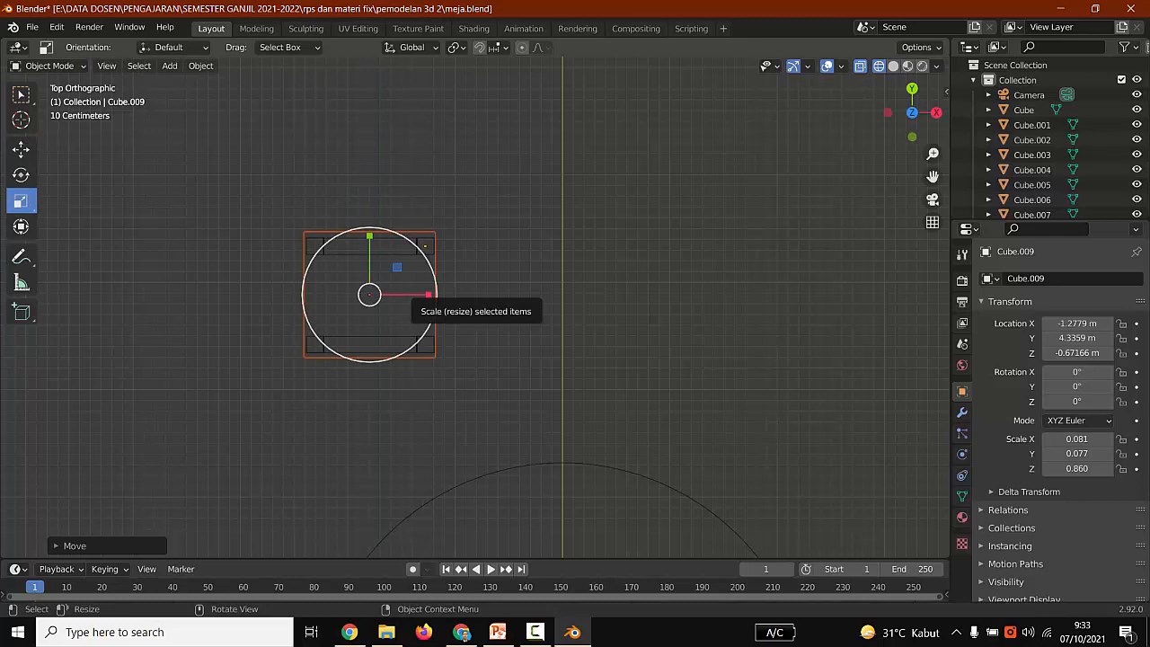
pyautogui.moveTo(428, 295); pyautogui.dragTo(437, 299)
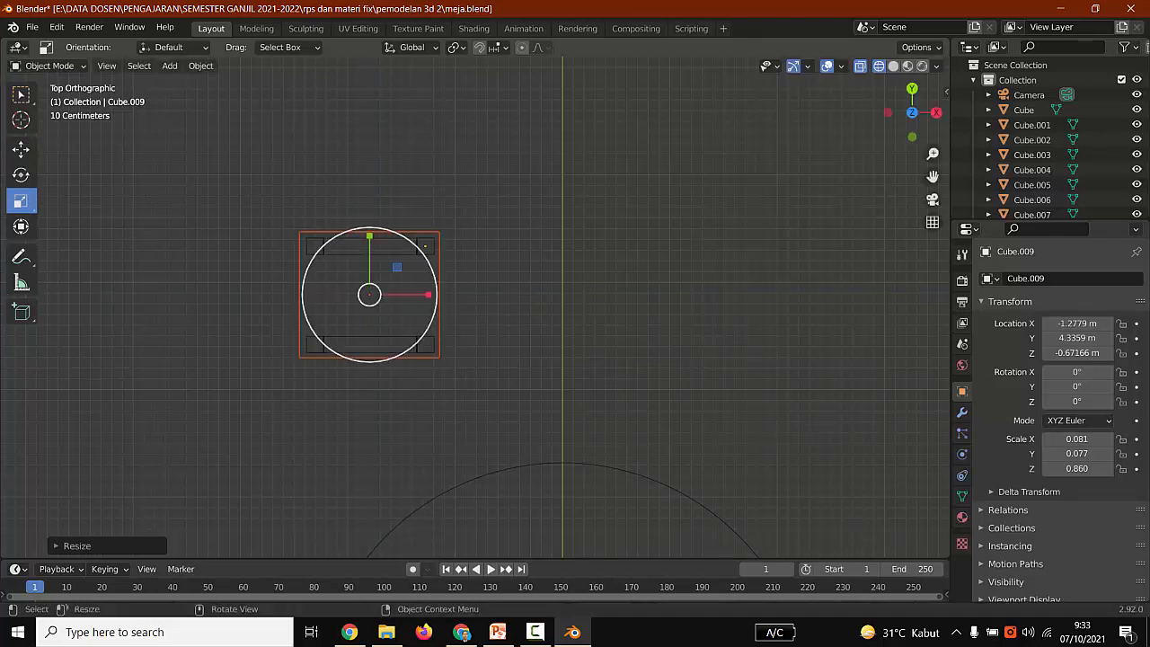
pyautogui.click(21, 149)
pyautogui.scroll(2, 476, 307)
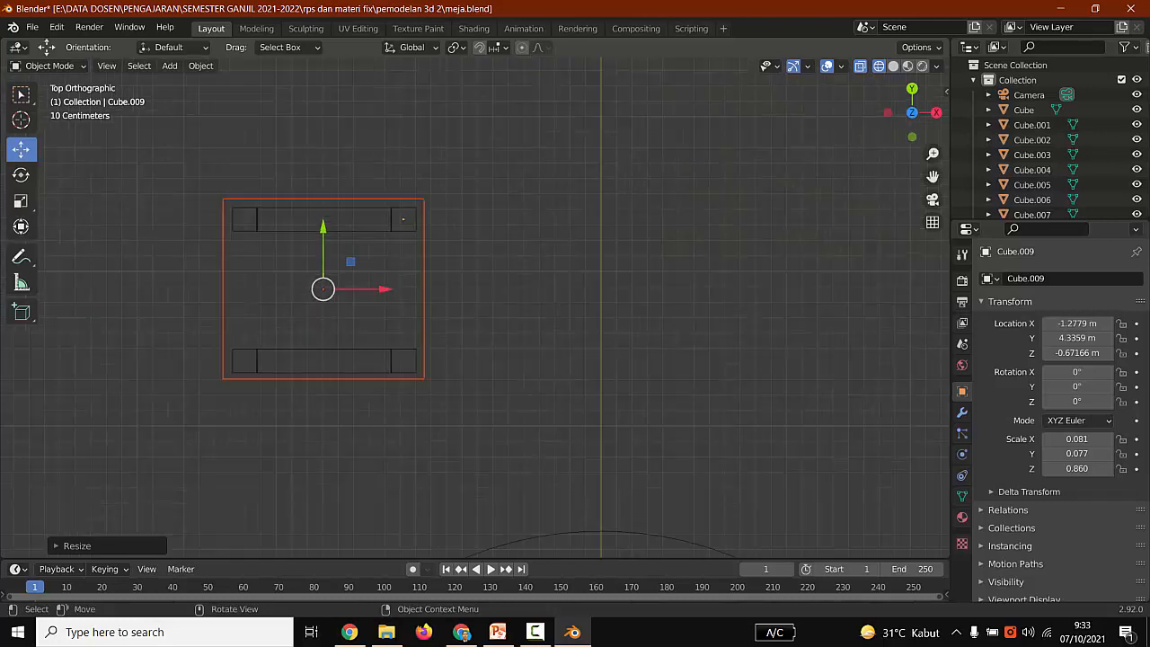
pyautogui.moveTo(324, 228); pyautogui.dragTo(323, 231)
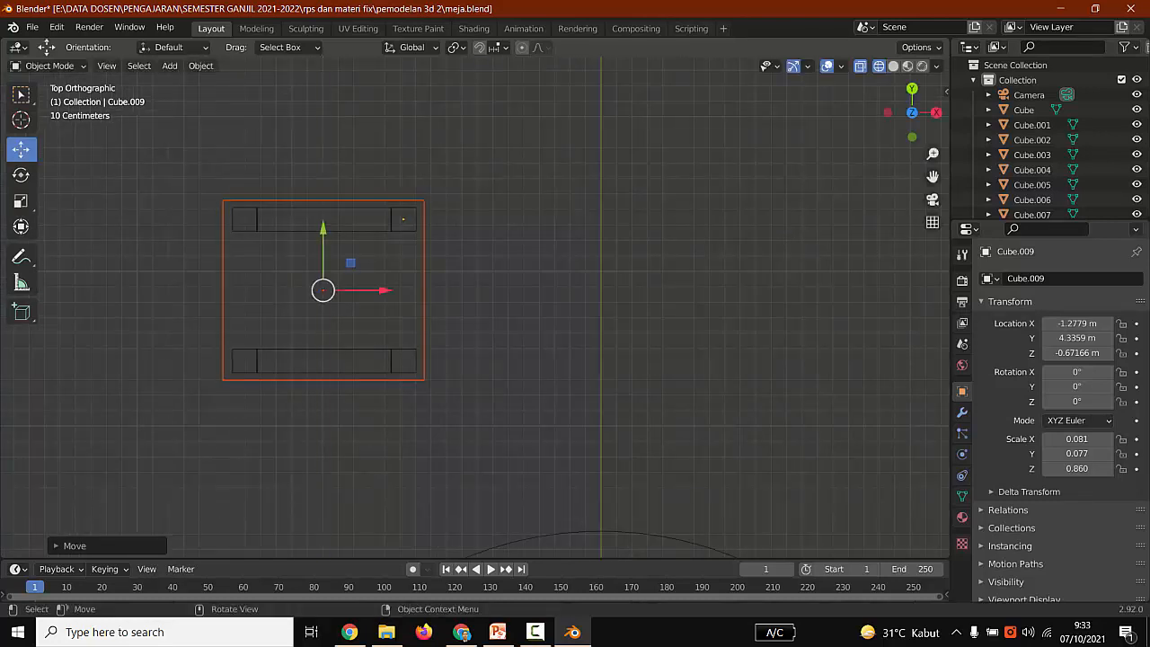
pyautogui.moveTo(384, 291); pyautogui.dragTo(386, 290)
pyautogui.click(498, 305)
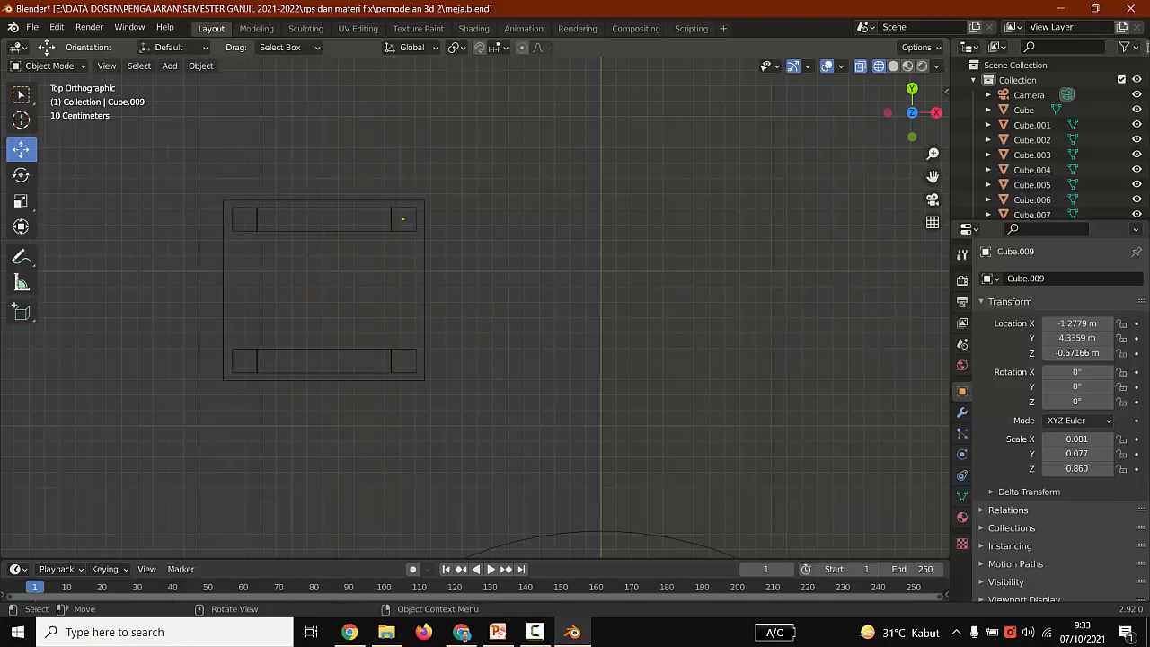
# Step: Show the stool from an angle in solid display and select the seat block
pyautogui.moveTo(403, 218); pyautogui.dragTo(502, 256, button='middle')
pyautogui.hotkey('shift', 'z')
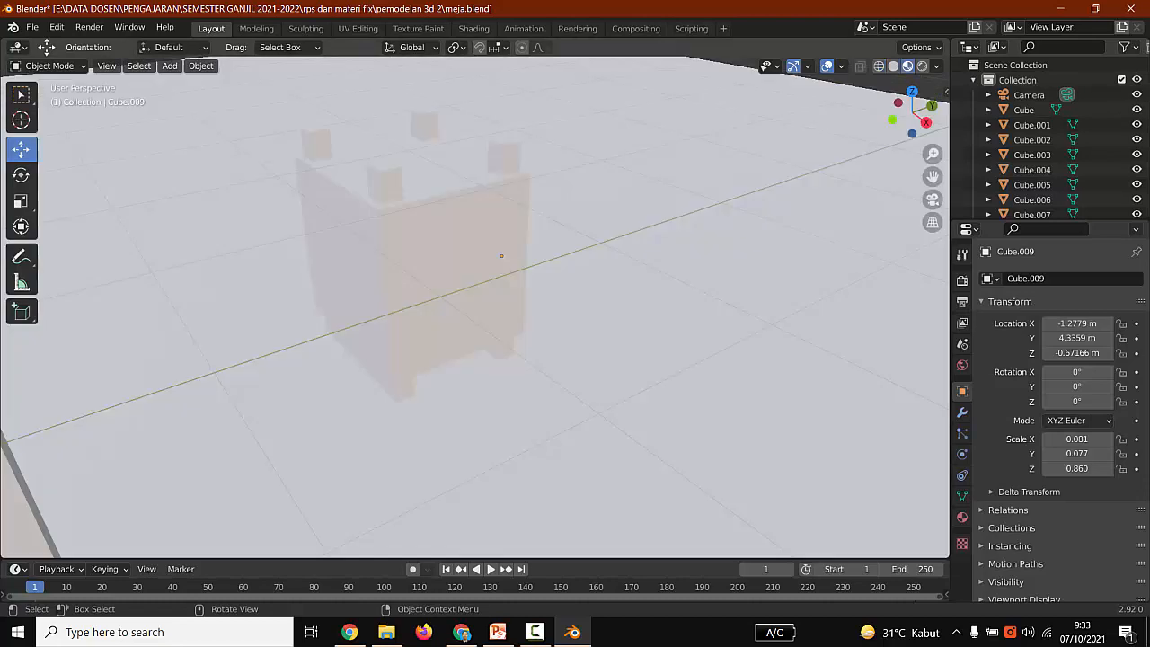
pyautogui.click(412, 247)
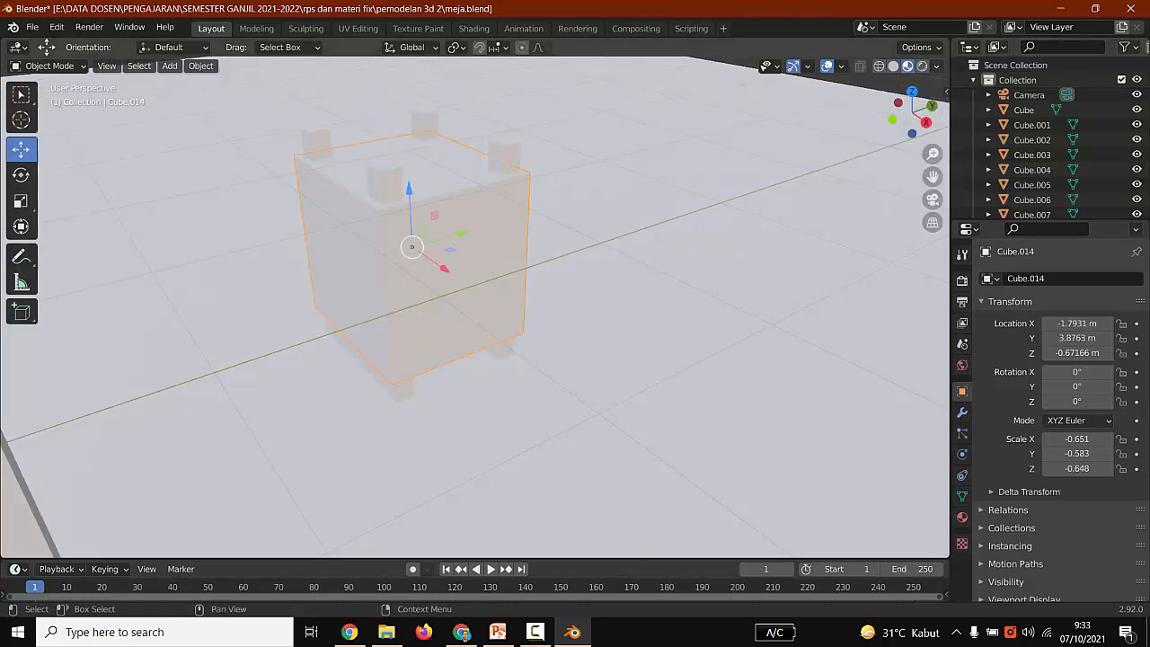
pyautogui.hotkey('alt', 'z')
pyautogui.click(593, 324)
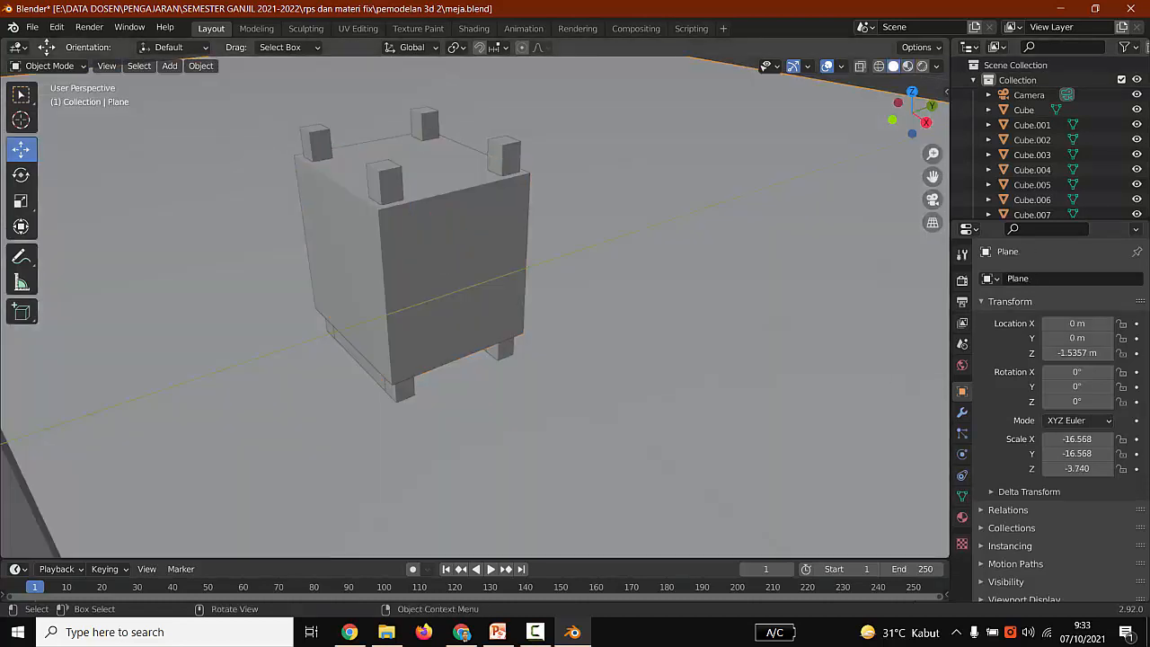
pyautogui.hotkey('ctrl', 'z')
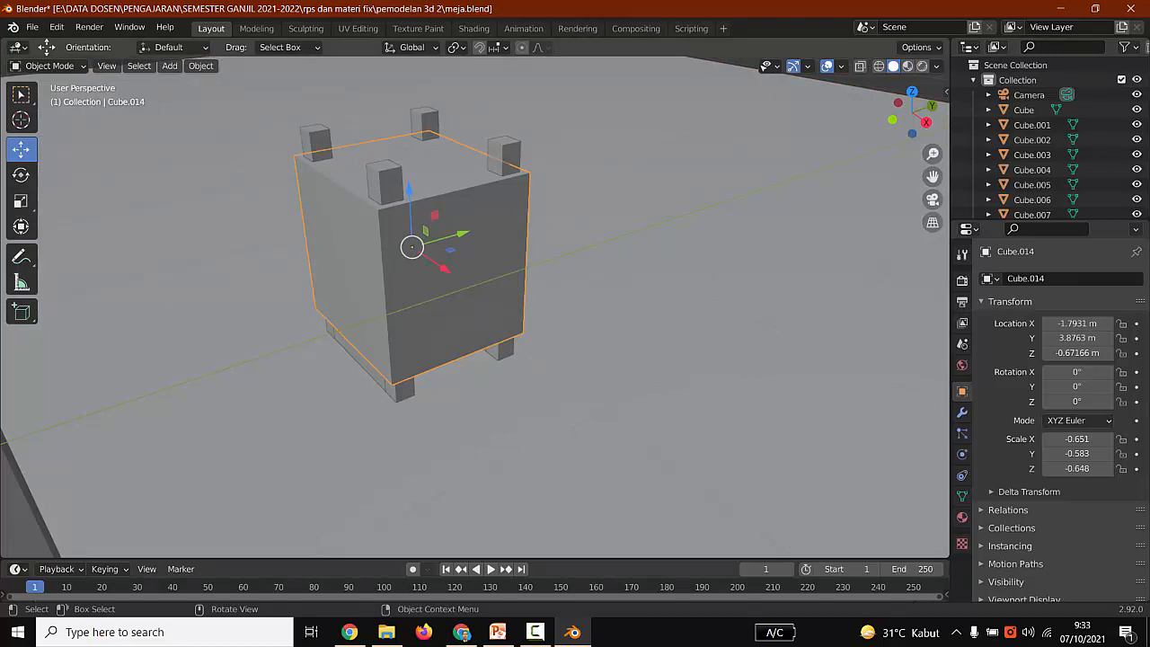
# Step: From the back in wireframe display, flatten the block into a seat slab with a Z scale of about -0.093
pyautogui.press('ctrl+KP_1')
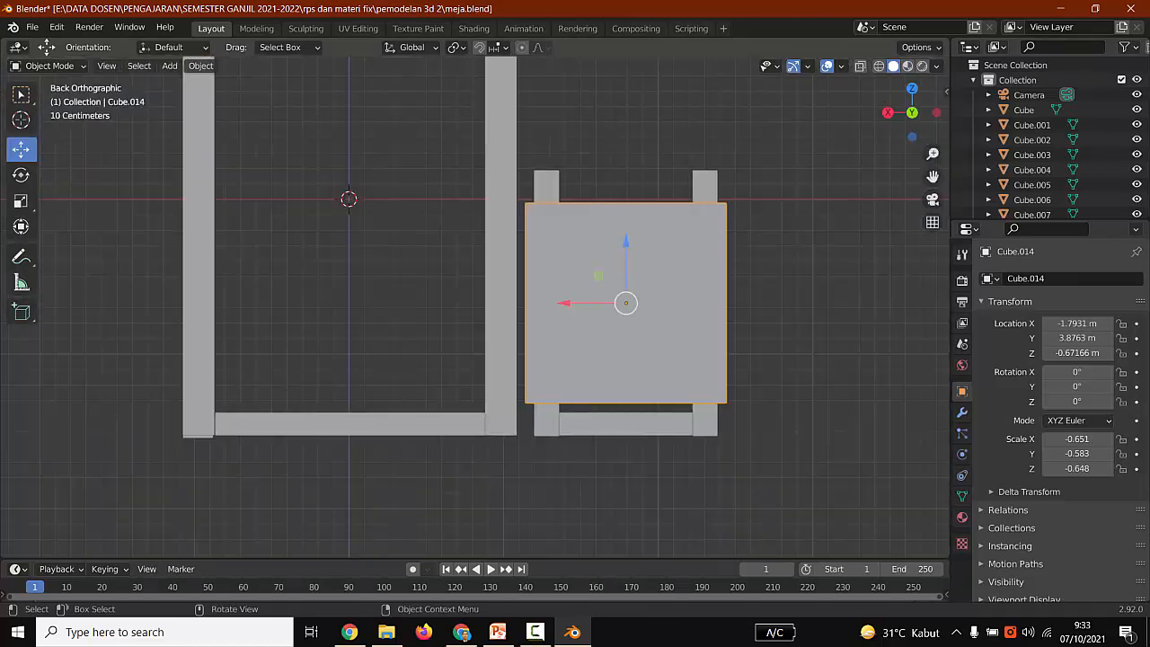
pyautogui.hotkey('shift', 'z')
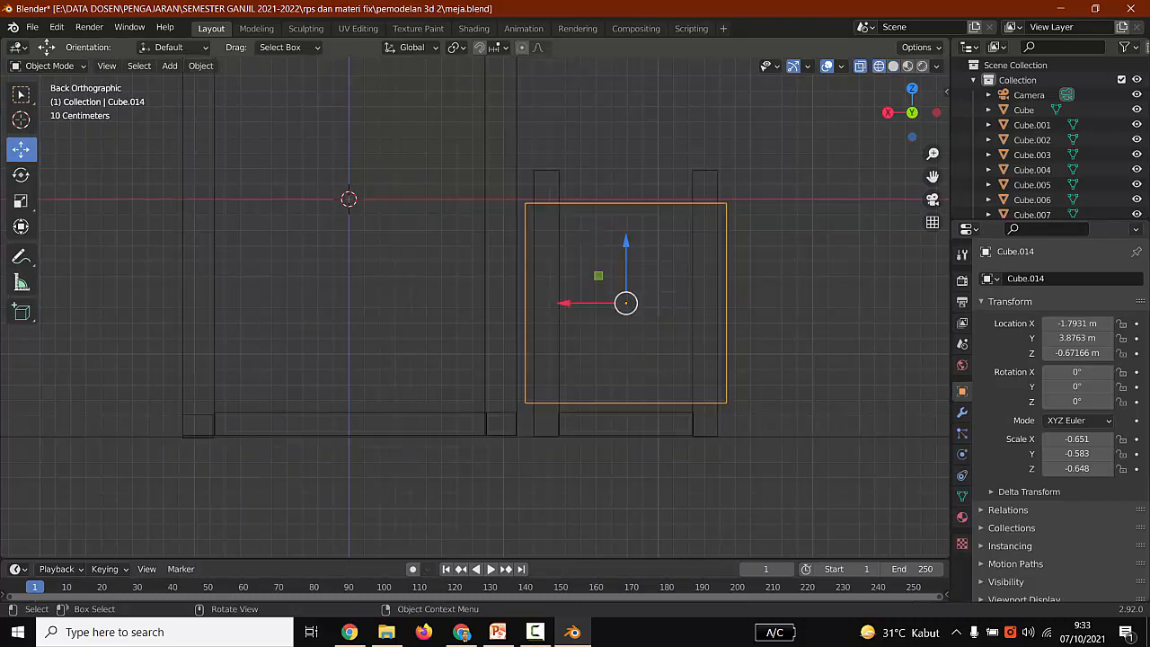
pyautogui.click(21, 201)
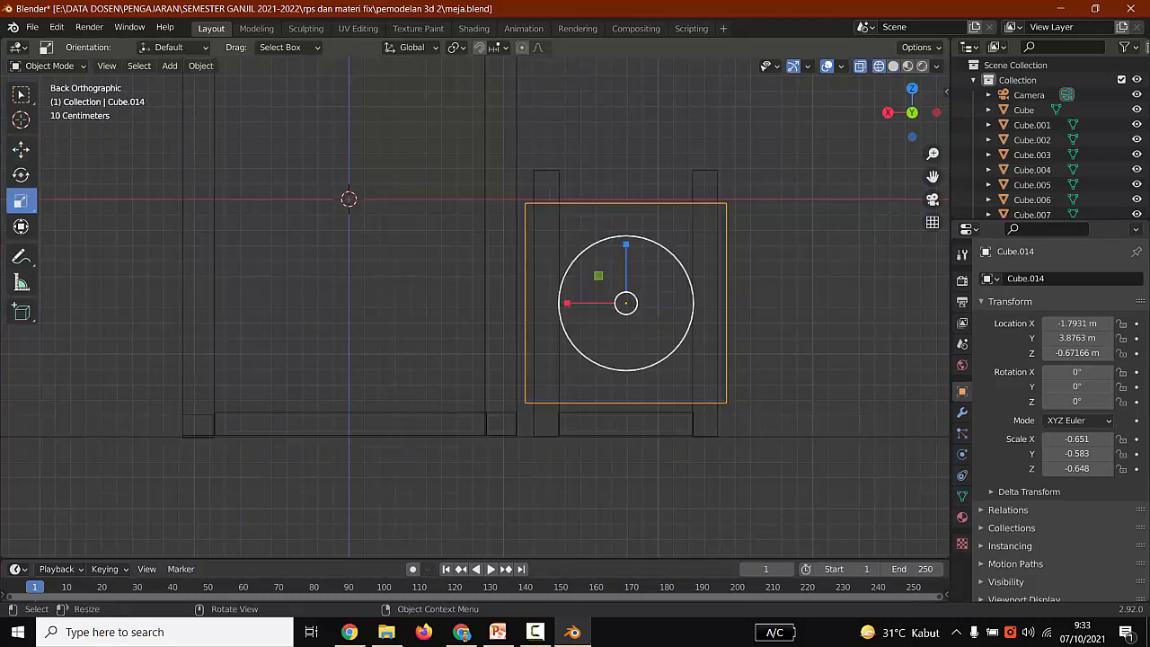
pyautogui.moveTo(626, 261); pyautogui.dragTo(627, 297)
pyautogui.click(22, 149)
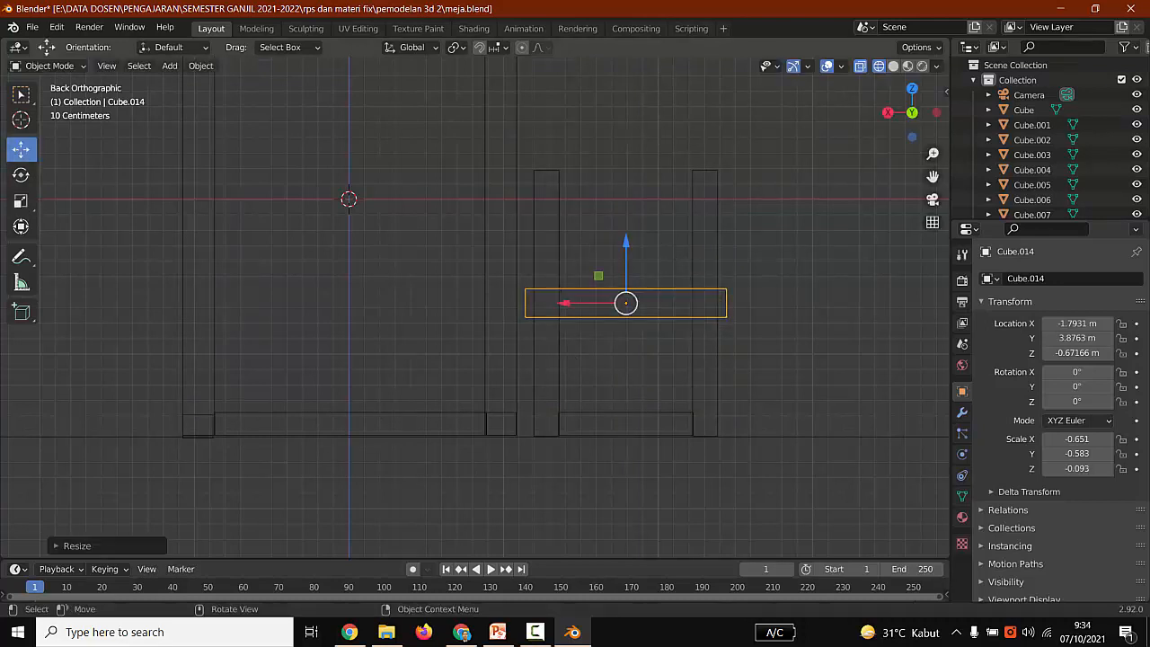
# Step: Raise the seat slab onto the tops of the stool legs at Z about 0.278 m and show it in solid display
pyautogui.moveTo(627, 240); pyautogui.dragTo(626, 91)
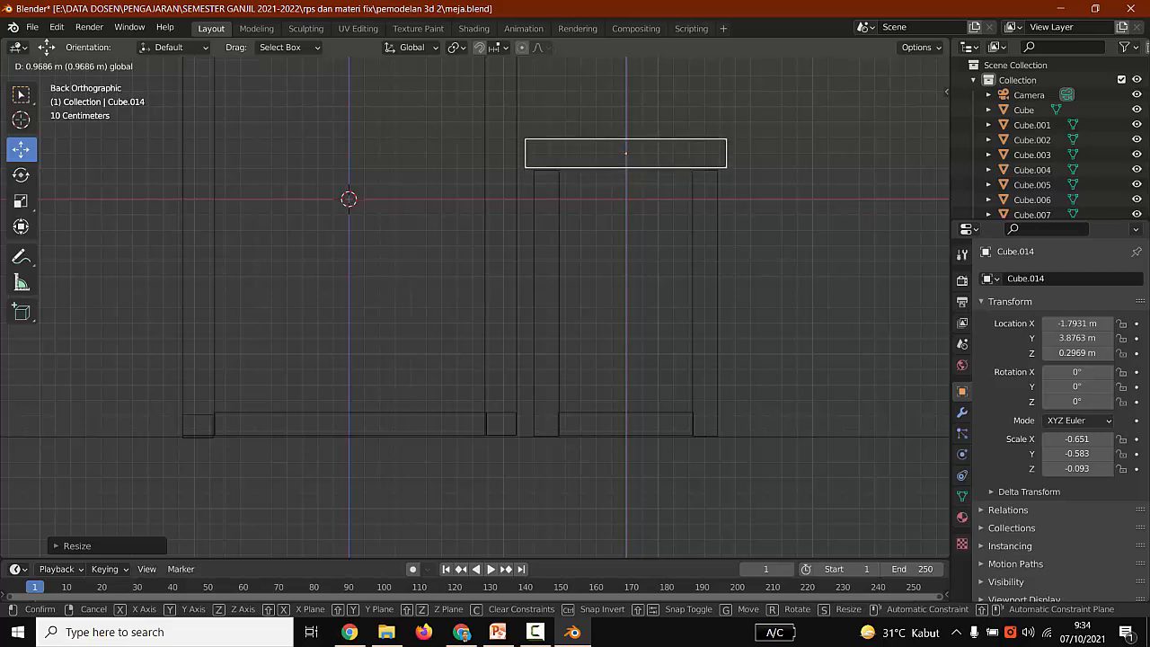
pyautogui.moveTo(626, 152); pyautogui.dragTo(627, 156)
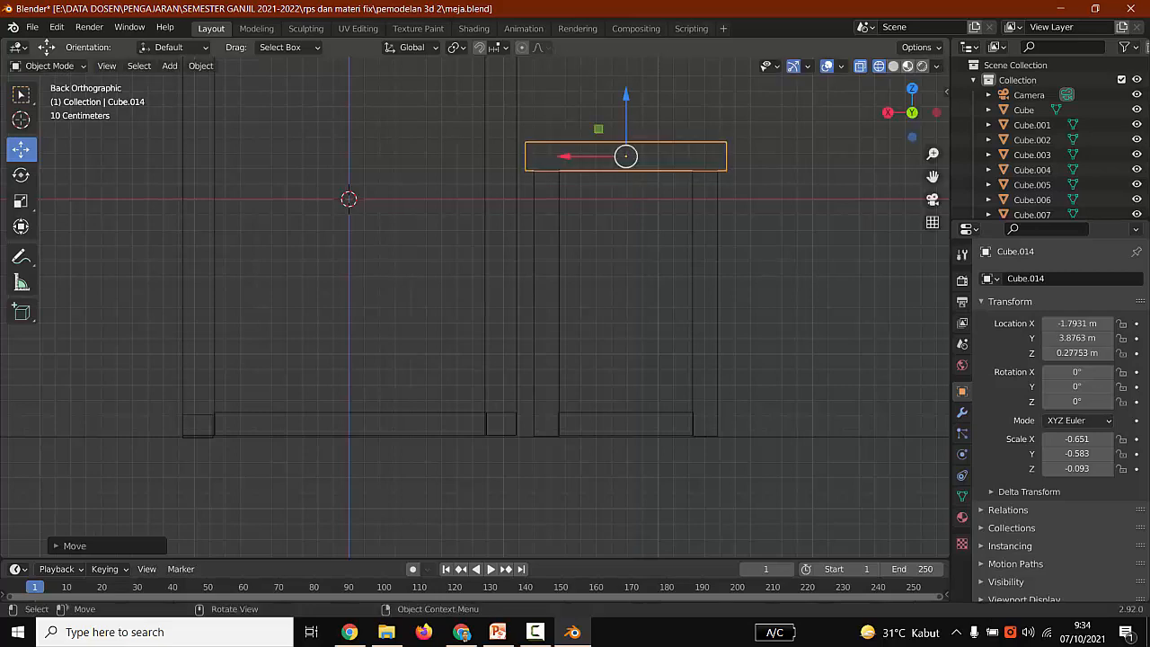
pyautogui.hotkey('shift', 'z')
pyautogui.moveTo(627, 156)
pyautogui.mouseDown(button='middle')
pyautogui.moveTo(544, 212)
pyautogui.moveTo(490, 220)
pyautogui.moveTo(503, 225)
pyautogui.moveTo(530, 193)
pyautogui.moveTo(477, 256)
pyautogui.mouseUp(button='middle')
pyautogui.scroll(-4, 490, 220)
# Step: Select the seat slab and thin it to a Z scale of about -0.052
pyautogui.click(490, 220)
pyautogui.scroll(1, 490, 220)
pyautogui.click(469, 274)
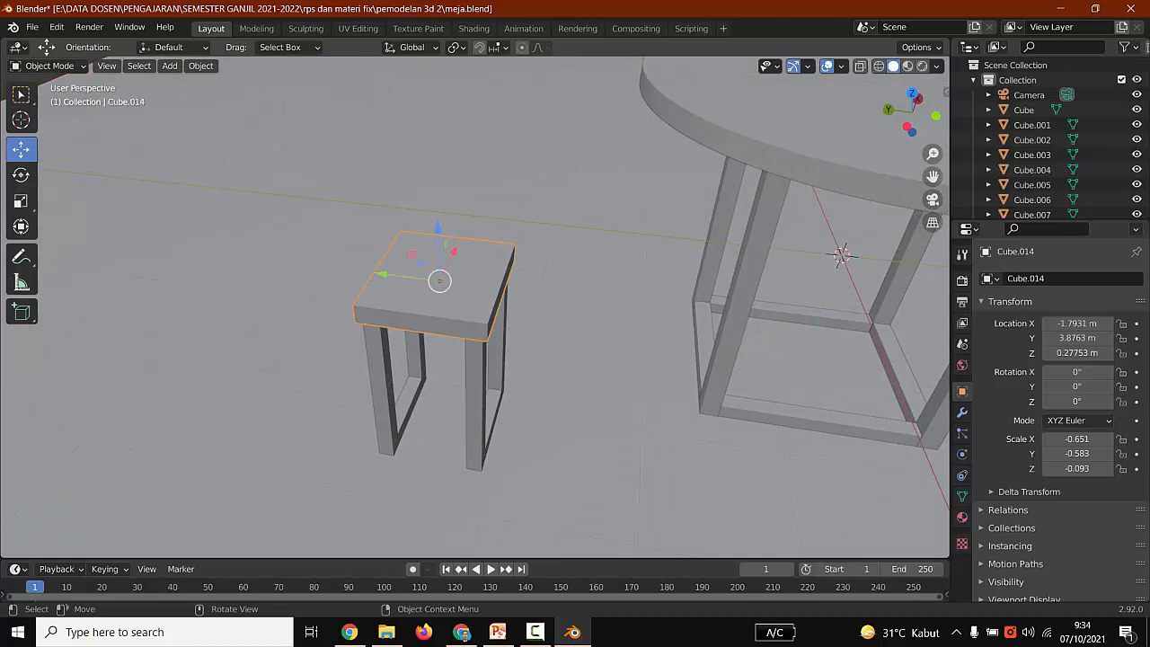
pyautogui.hotkey('shift', 'space')
pyautogui.press('s')
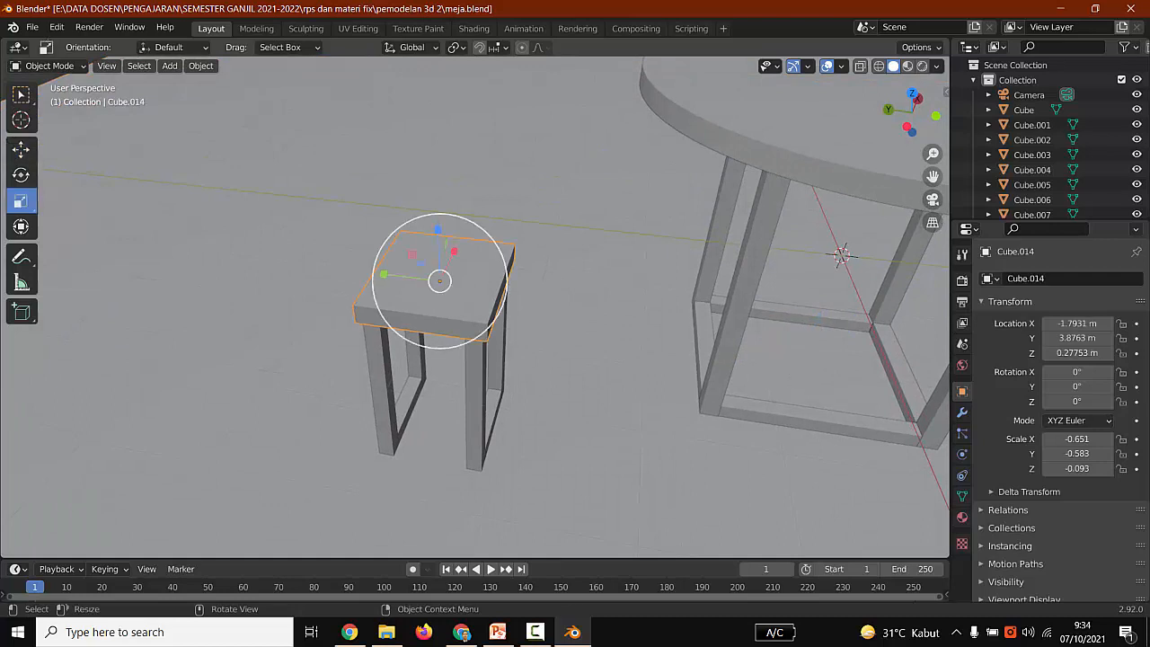
pyautogui.moveTo(438, 230); pyautogui.dragTo(440, 252)
# Step: Lower the thinned seat slab to Z about 0.231 m so it rests on the legs
pyautogui.hotkey('shift', 'space')
pyautogui.press('g')
pyautogui.moveTo(440, 256); pyautogui.dragTo(451, 184, button='middle')
pyautogui.scroll(3, 474, 306)
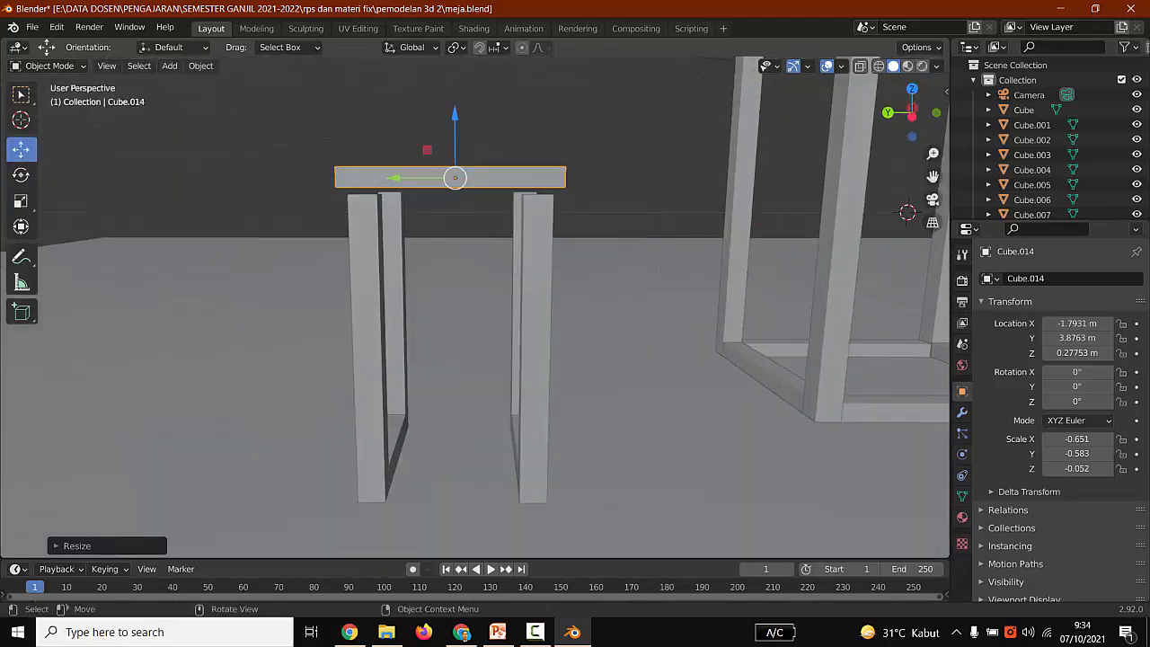
pyautogui.moveTo(455, 117); pyautogui.dragTo(455, 125)
pyautogui.click(557, 130)
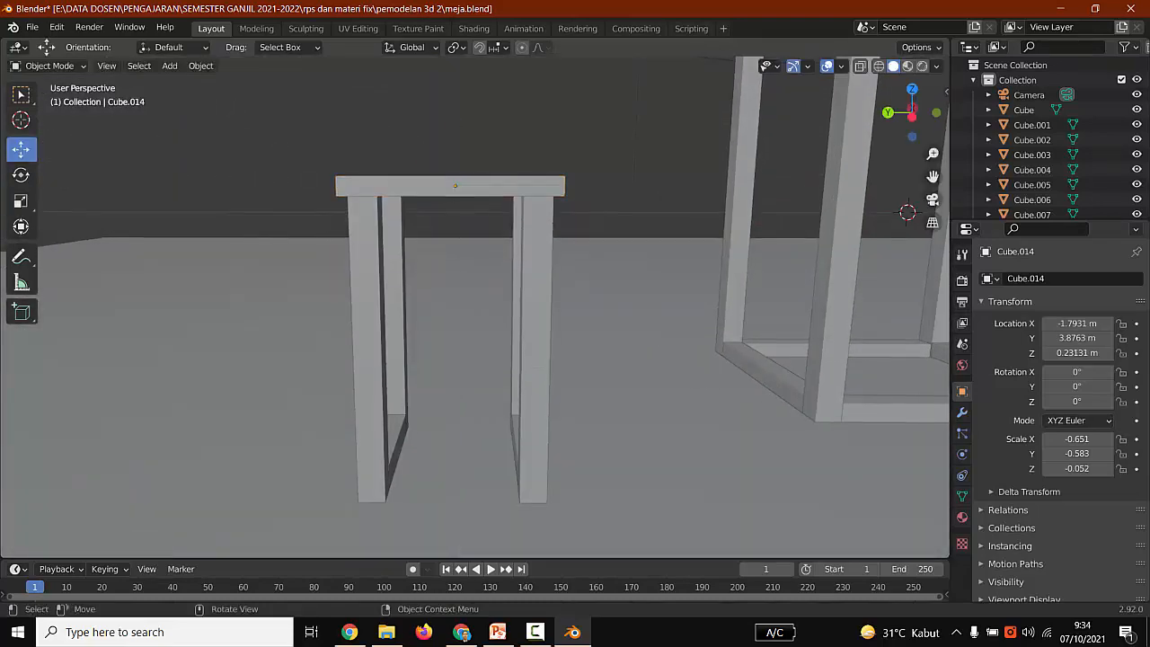
# Step: Check the stool frame in the reference photo, then copy both bottom rails about 1.63 m up along Z to just under the seat
pyautogui.moveTo(530, 234); pyautogui.dragTo(714, 171, button='middle')
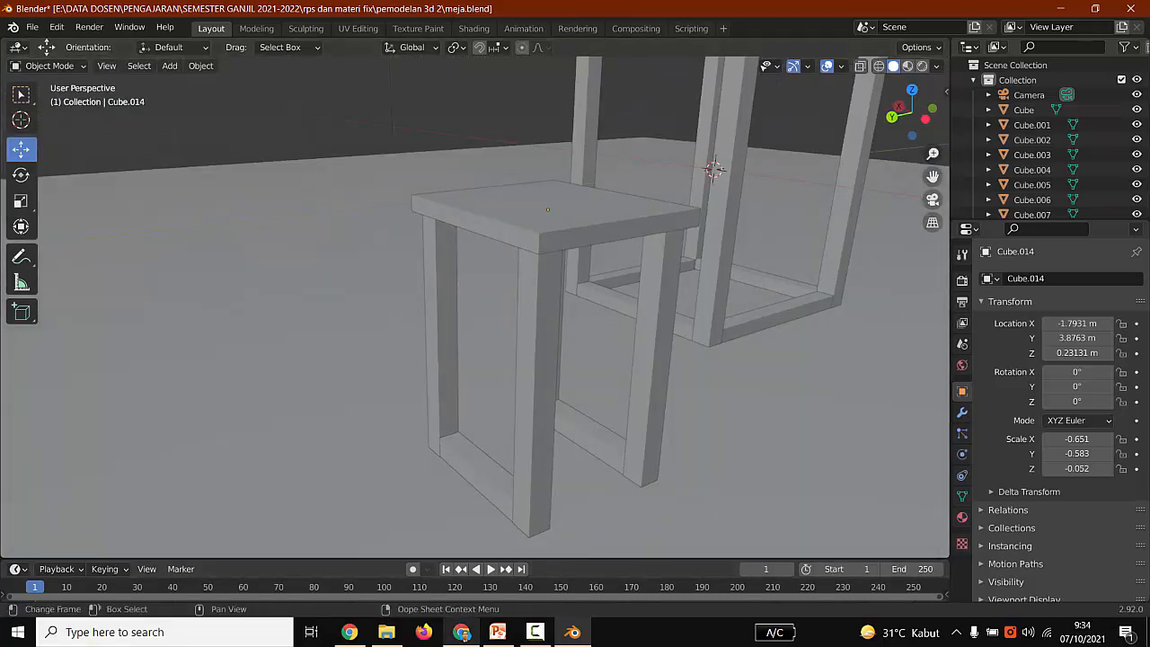
pyautogui.click(461, 632)
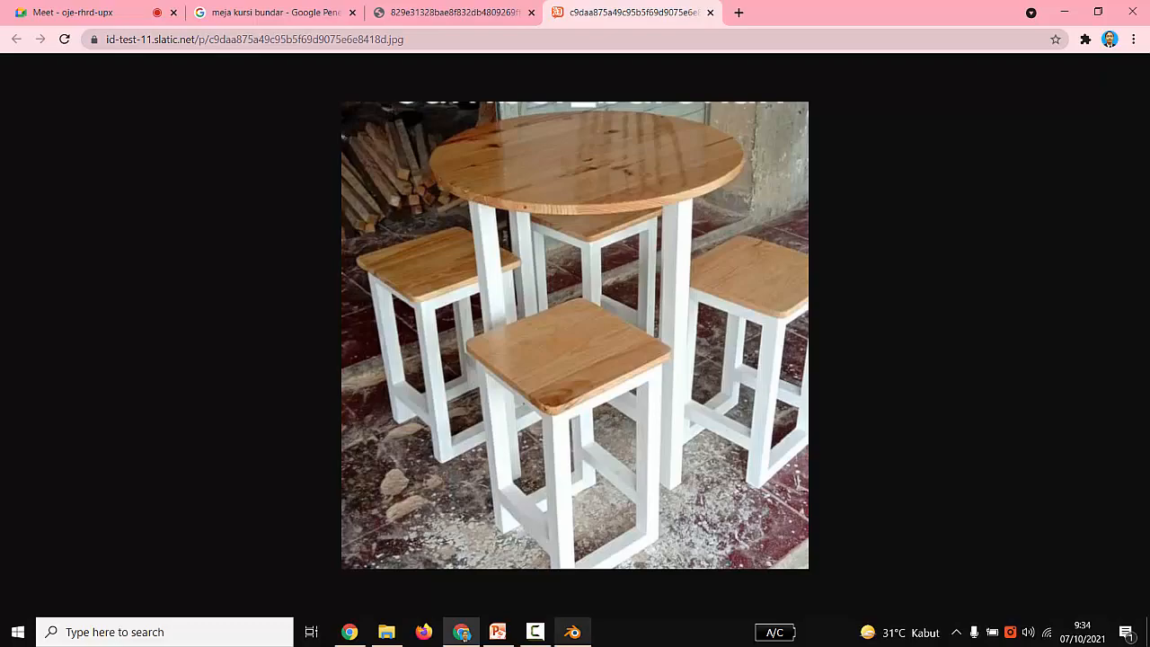
pyautogui.click(572, 632)
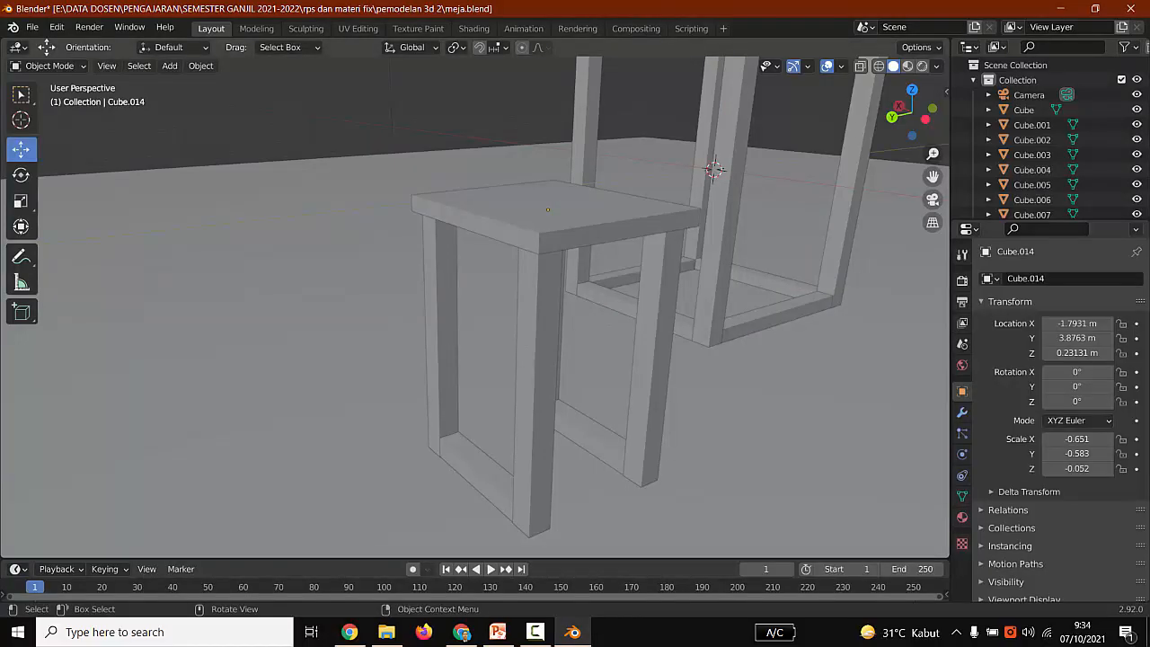
pyautogui.click(483, 473)
pyautogui.hotkey('shift', 'd')
pyautogui.press('y')
pyautogui.click(538, 452)
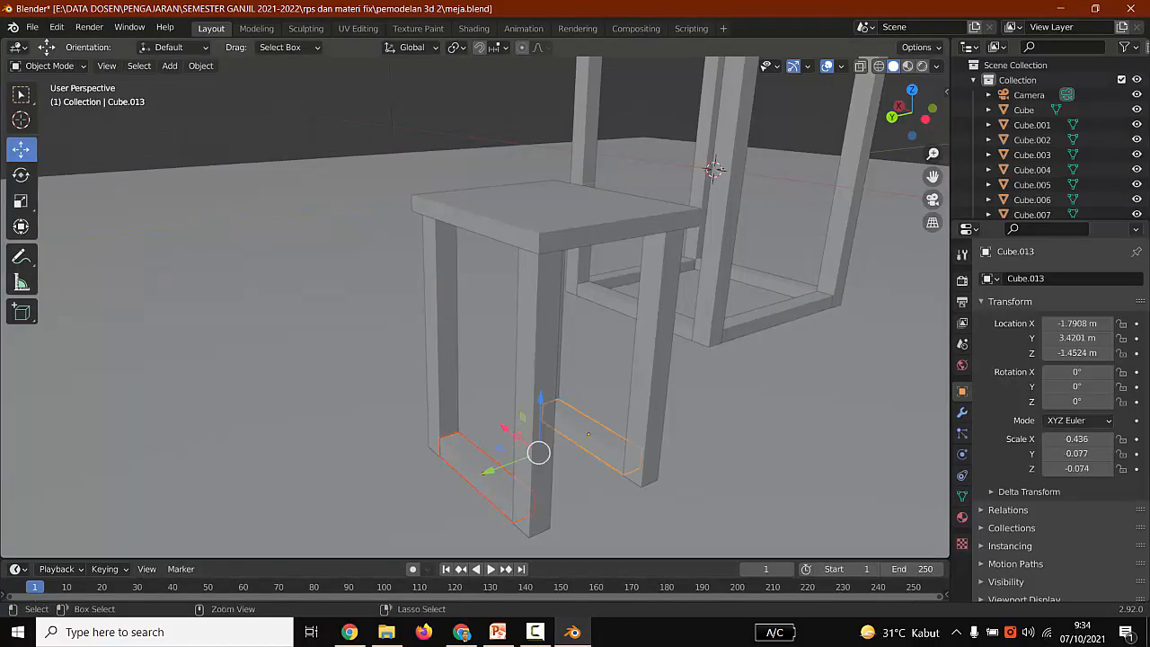
pyautogui.hotkey('ctrl', 'v')
pyautogui.press('g')
pyautogui.press('z')
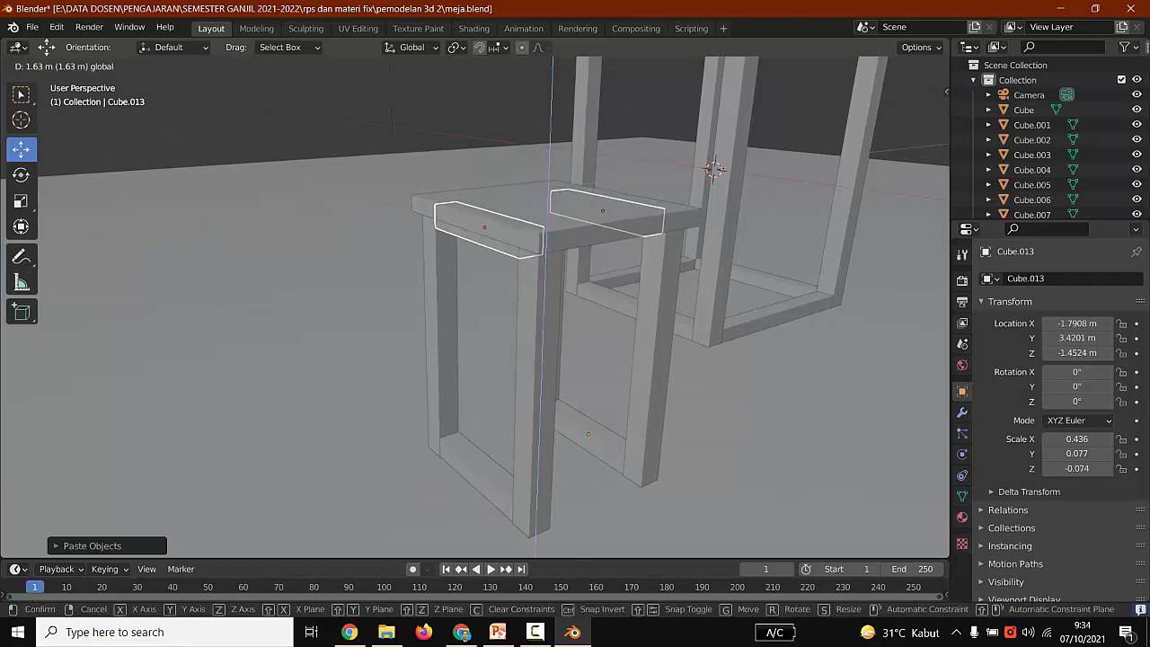
pyautogui.press('Return')
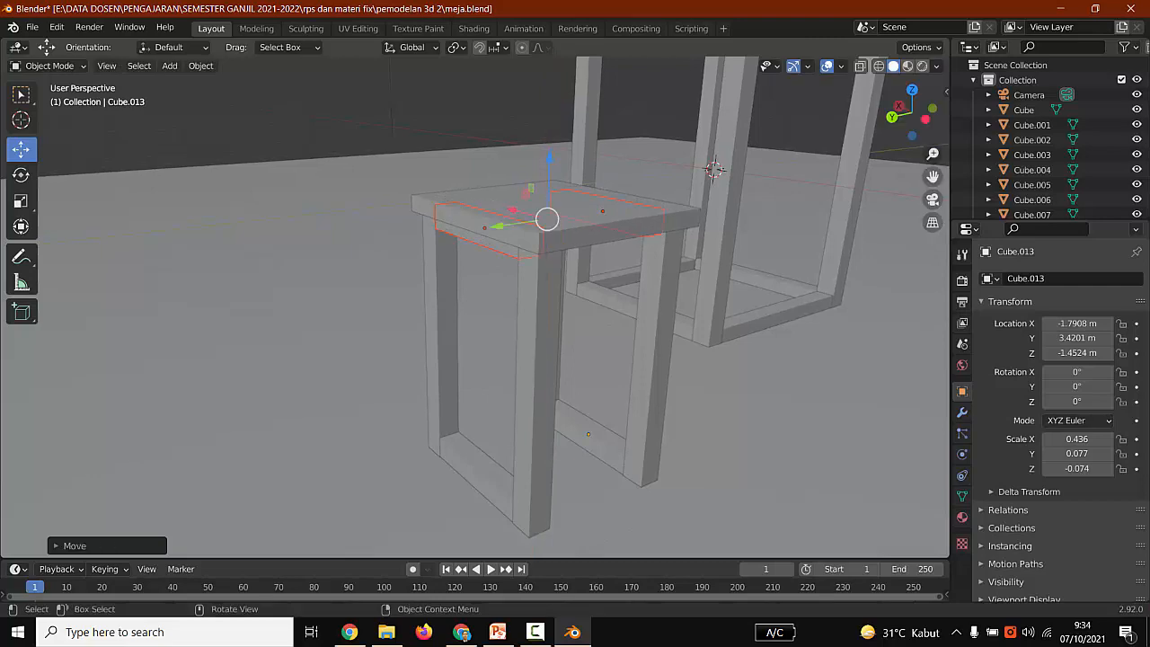
# Step: In the wireframe top view, copy the bottom rail nearest the table and move the copy between the legs at Y about 3.835 m
pyautogui.click(314, 333)
pyautogui.moveTo(315, 332); pyautogui.dragTo(189, 338, button='middle')
pyautogui.click(440, 467)
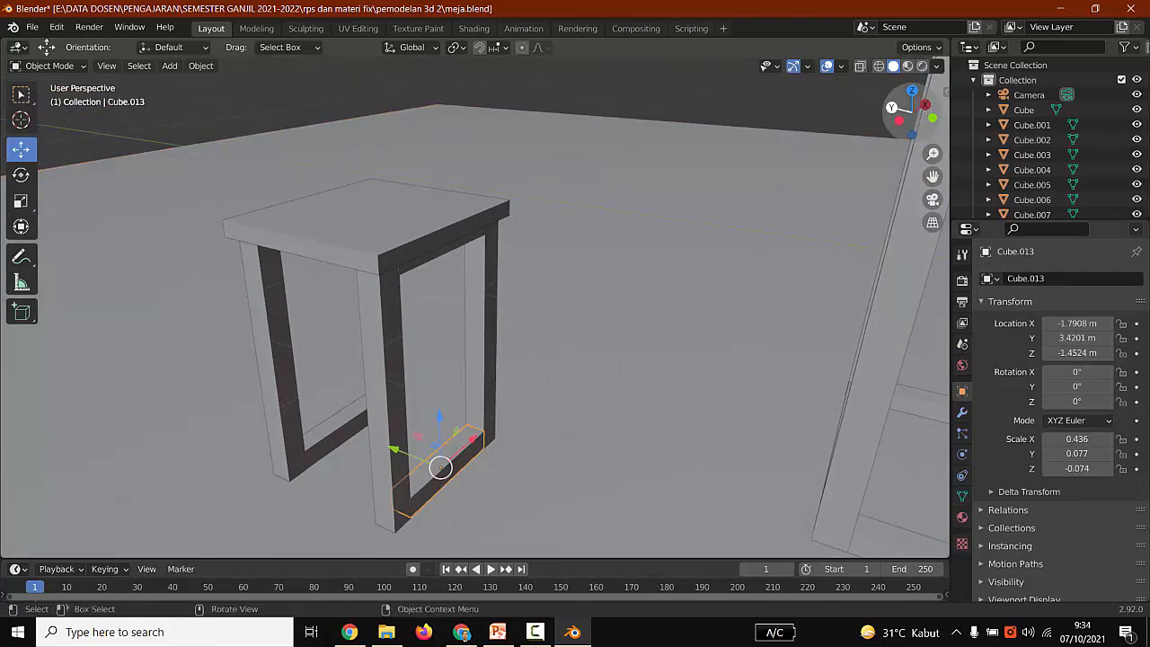
pyautogui.click(912, 91)
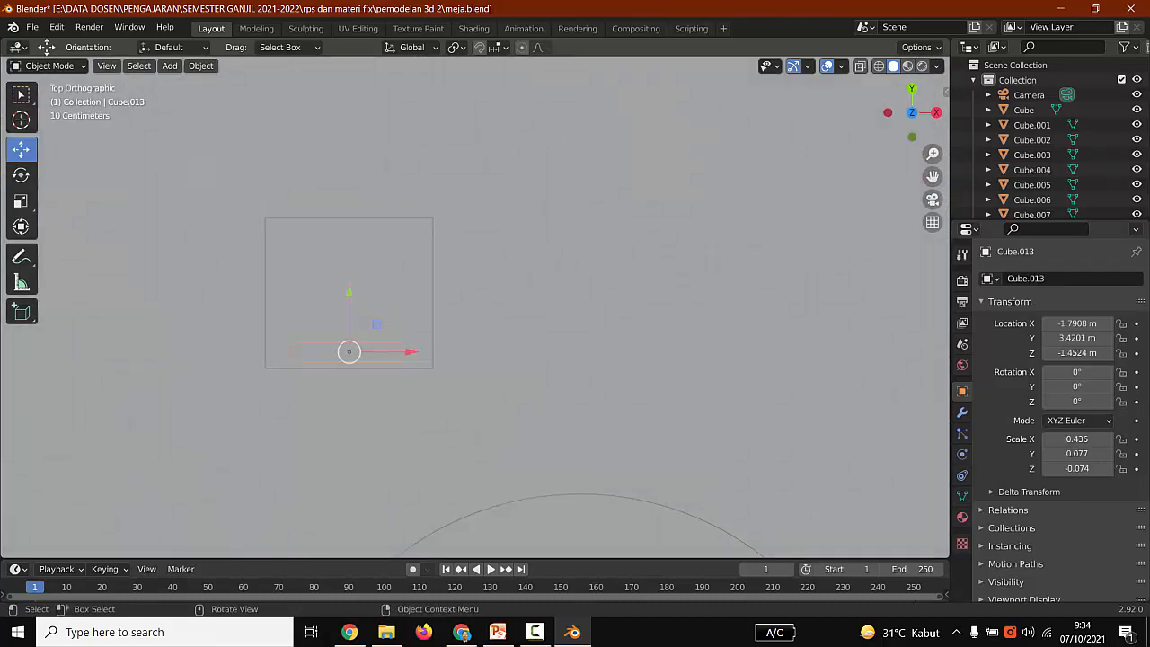
pyautogui.scroll(3, 475, 305)
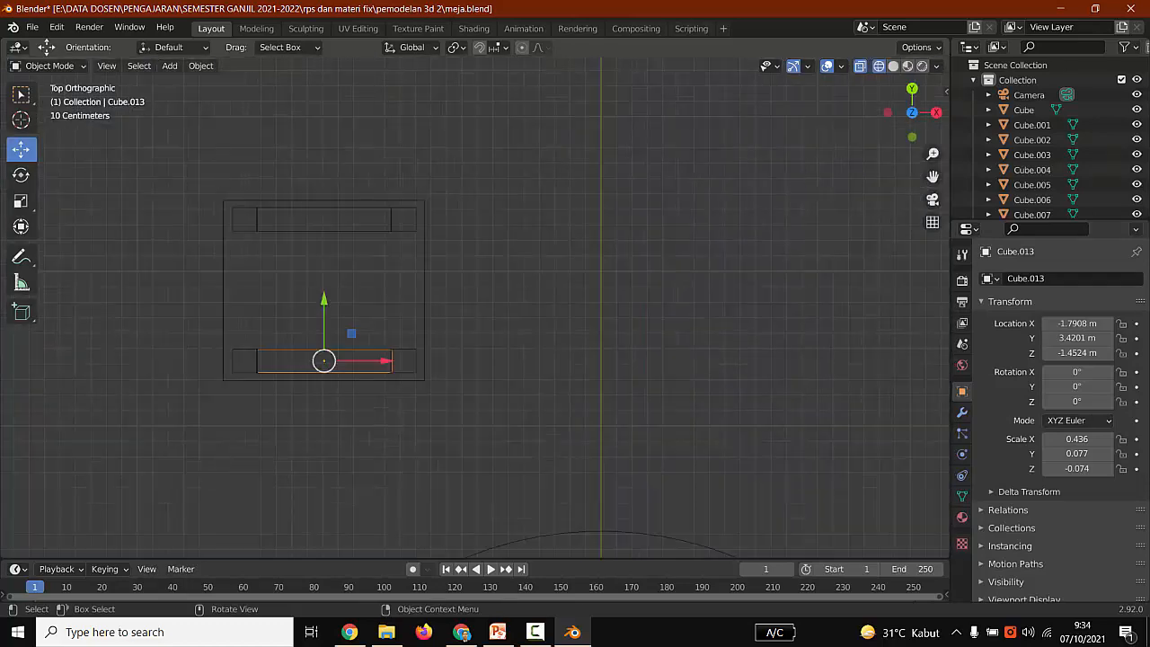
pyautogui.hotkey('ctrl', 'c')
pyautogui.hotkey('ctrl', 'v')
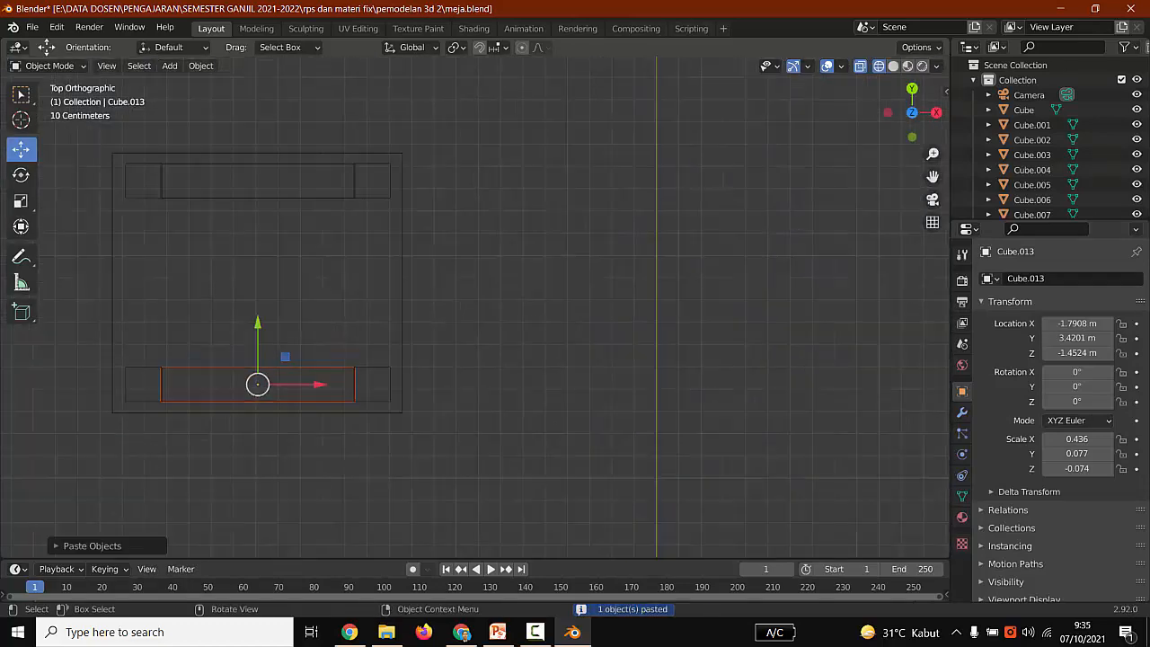
pyautogui.moveTo(257, 385); pyautogui.dragTo(257, 292)
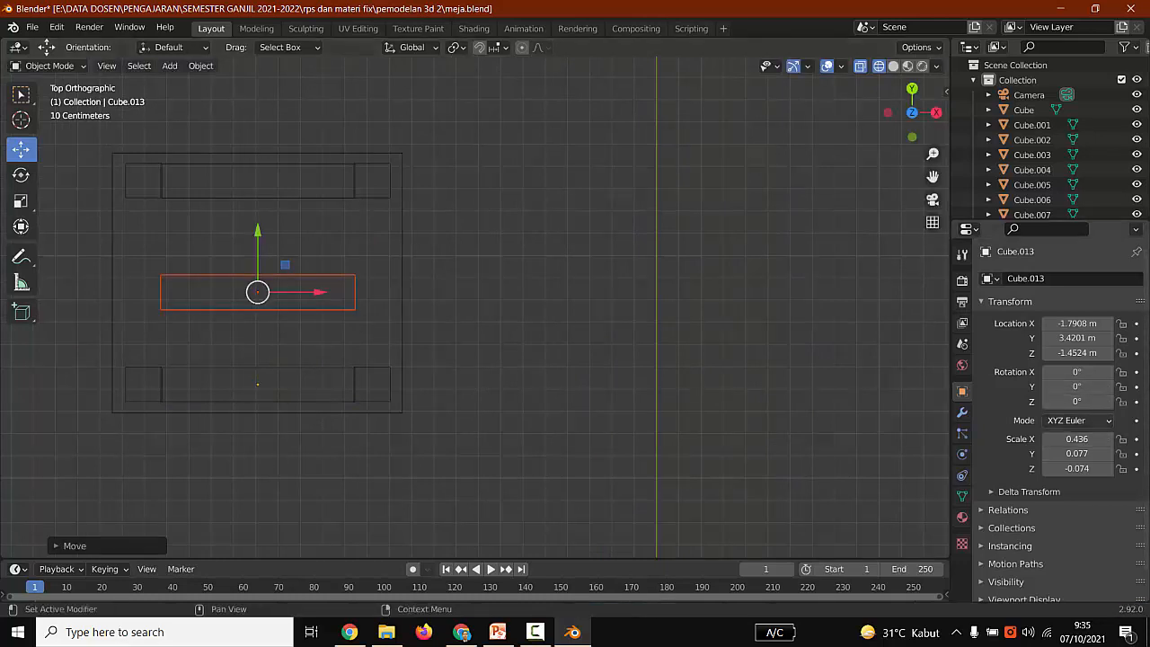
# Step: Rotate the copied middle rail to 90° about Z
pyautogui.moveTo(1077, 388); pyautogui.dragTo(1105, 402)
pyautogui.hotkey('ctrl', 'z')
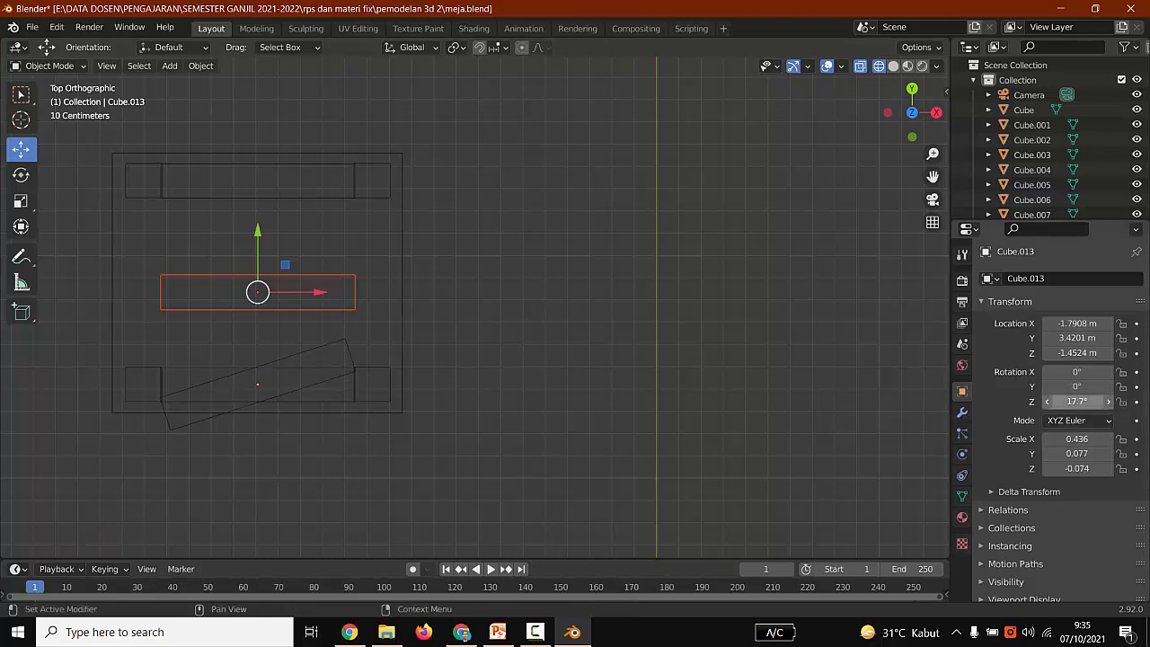
pyautogui.click(468, 297)
pyautogui.click(350, 290)
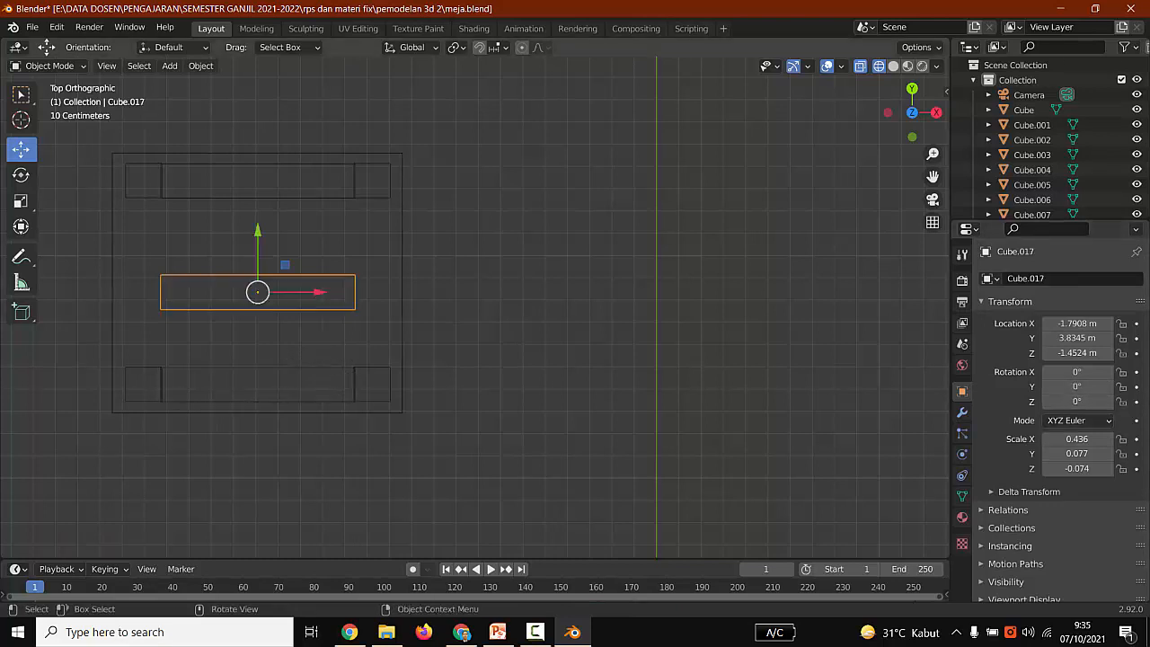
pyautogui.moveTo(1078, 402); pyautogui.dragTo(1134, 402)
pyautogui.click(1078, 402)
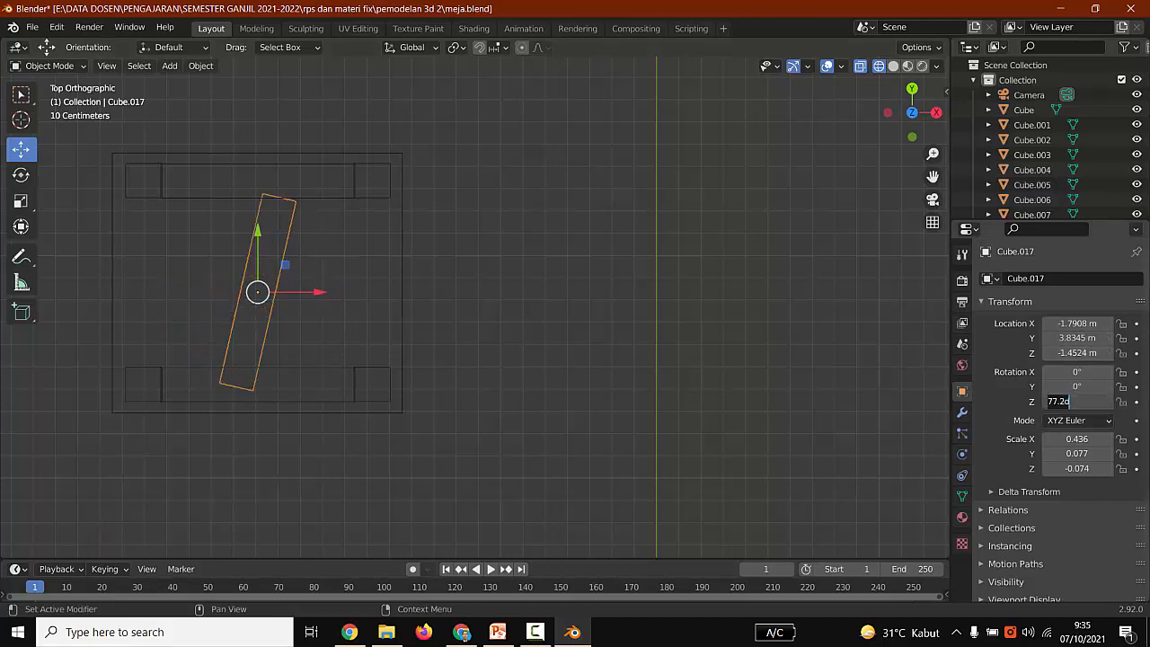
pyautogui.press('Return')
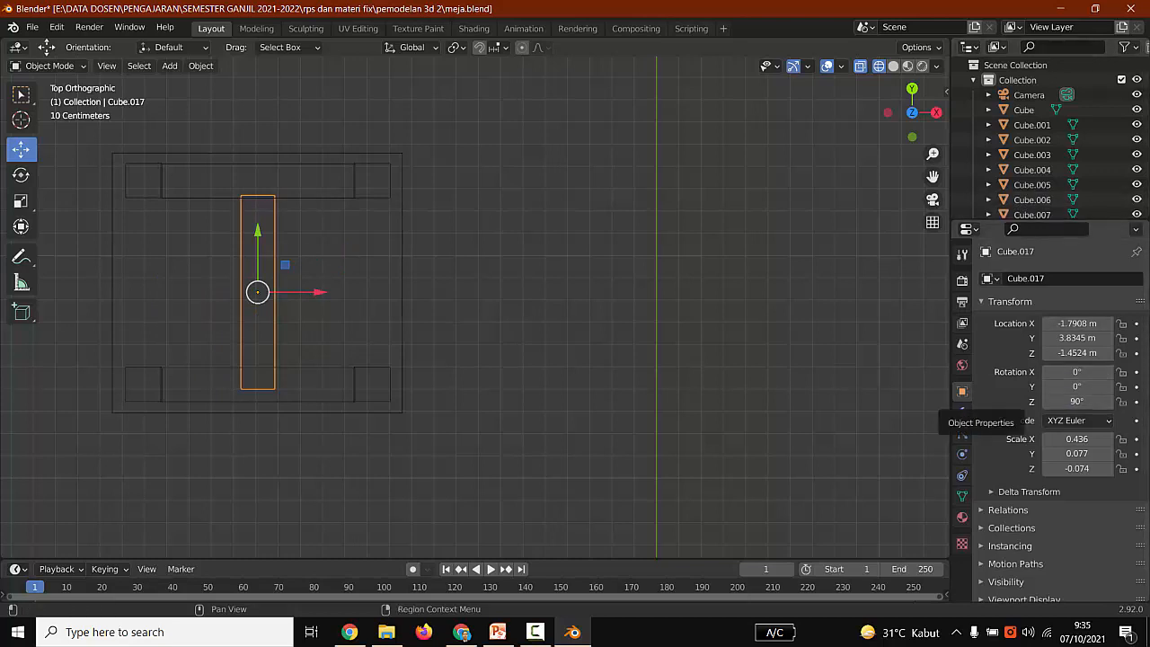
# Step: Move the rotated rail along X to about -2.307 m, in line with the outer pair of legs
pyautogui.press('g')
pyautogui.press('x')
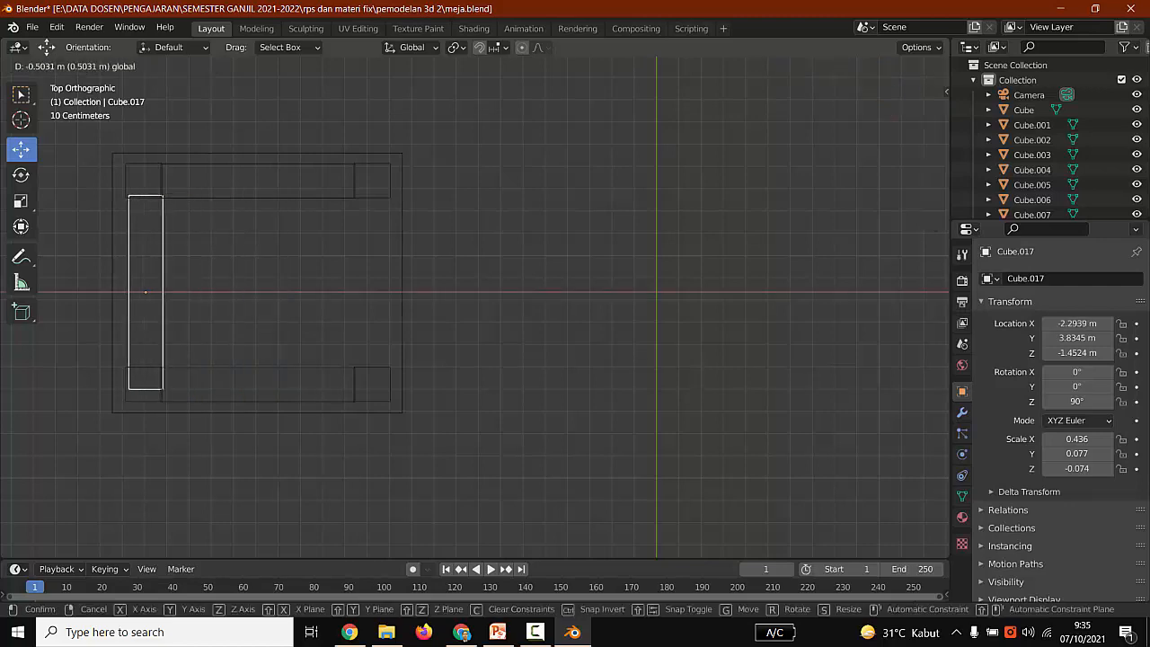
pyautogui.press('Return')
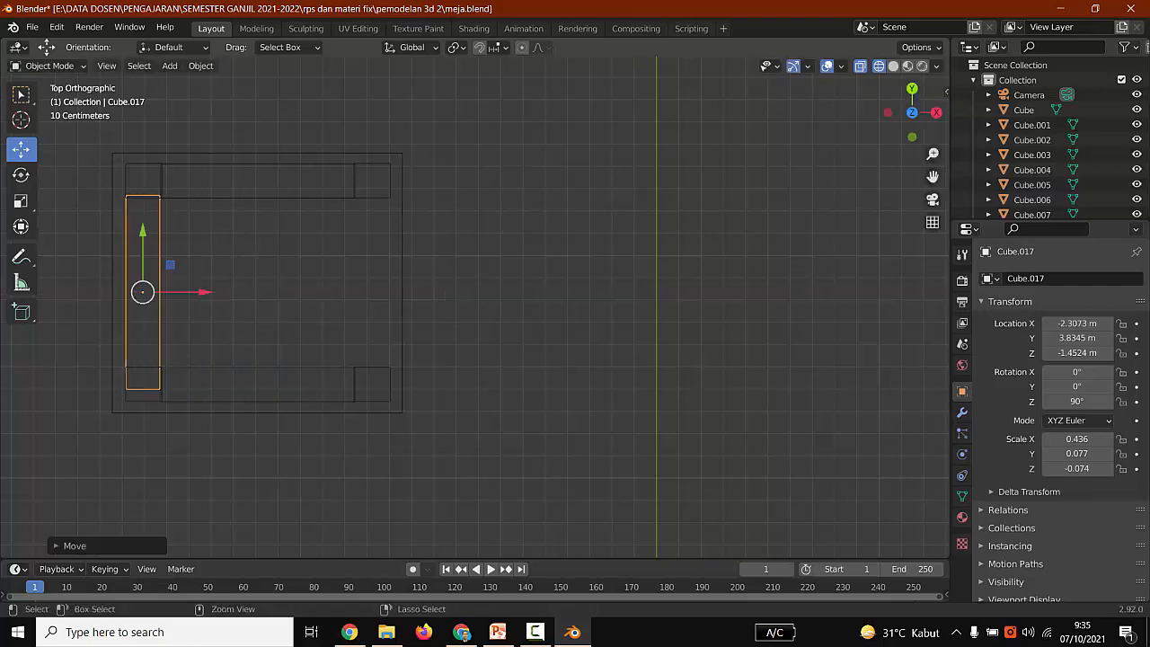
# Step: Raise the rotated rail along Z to about -1.129 m as a crossbar above the bottom rails
pyautogui.moveTo(450, 359); pyautogui.dragTo(643, 216, button='middle')
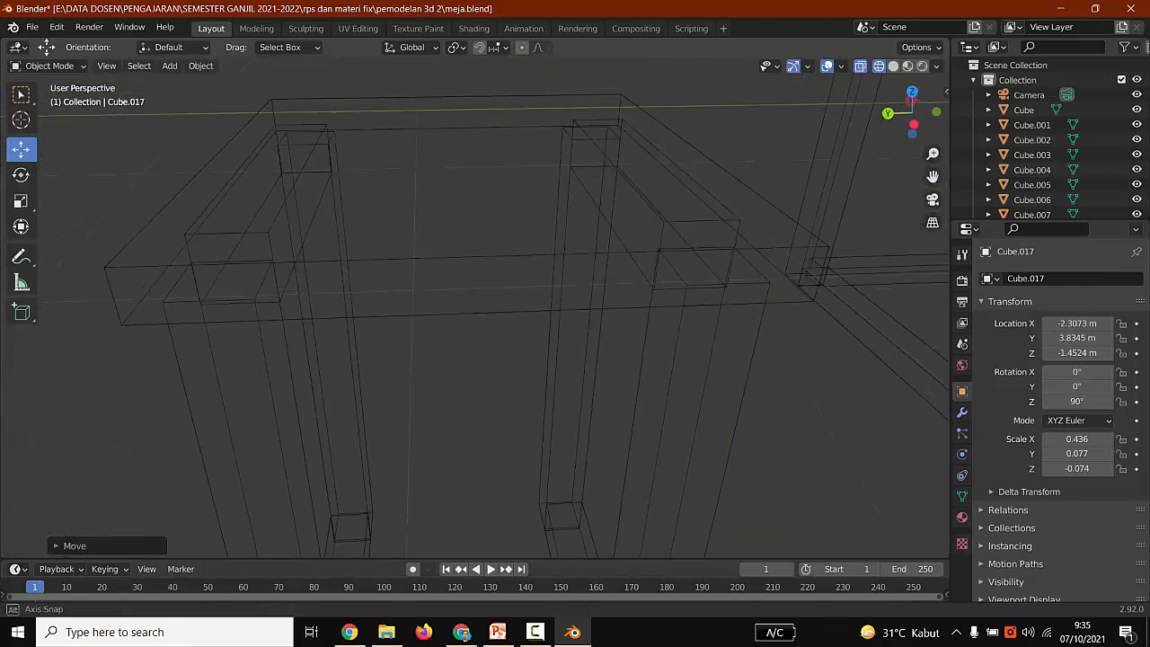
pyautogui.scroll(-5, 643, 216)
pyautogui.moveTo(449, 434); pyautogui.dragTo(415, 392, button='middle')
pyautogui.scroll(1, 416, 391)
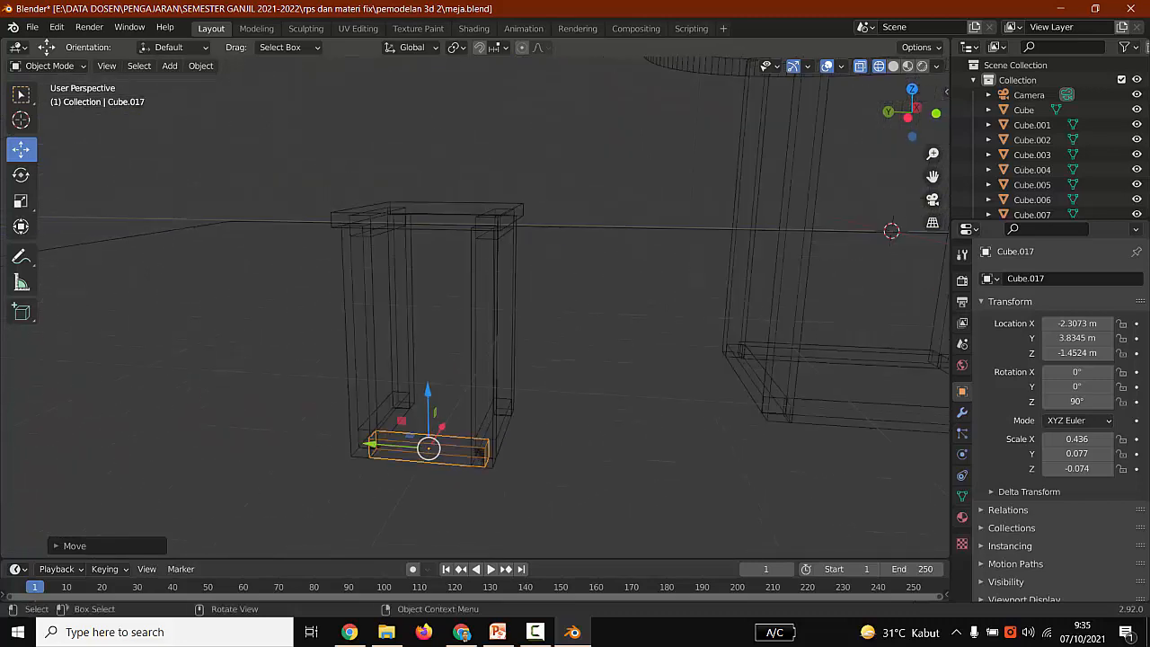
pyautogui.press('g')
pyautogui.press('z')
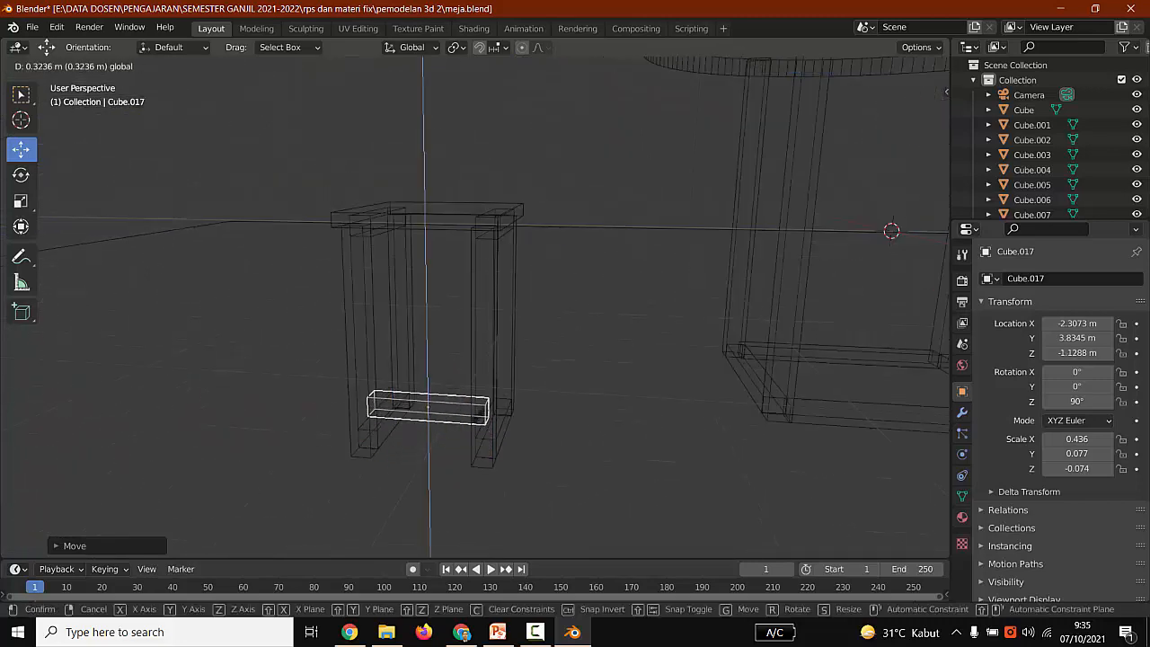
pyautogui.press('Return')
# Step: From the top, copy the crossbar and move the copy about 1.02 m along X to the opposite pair of legs
pyautogui.scroll(3, 476, 305)
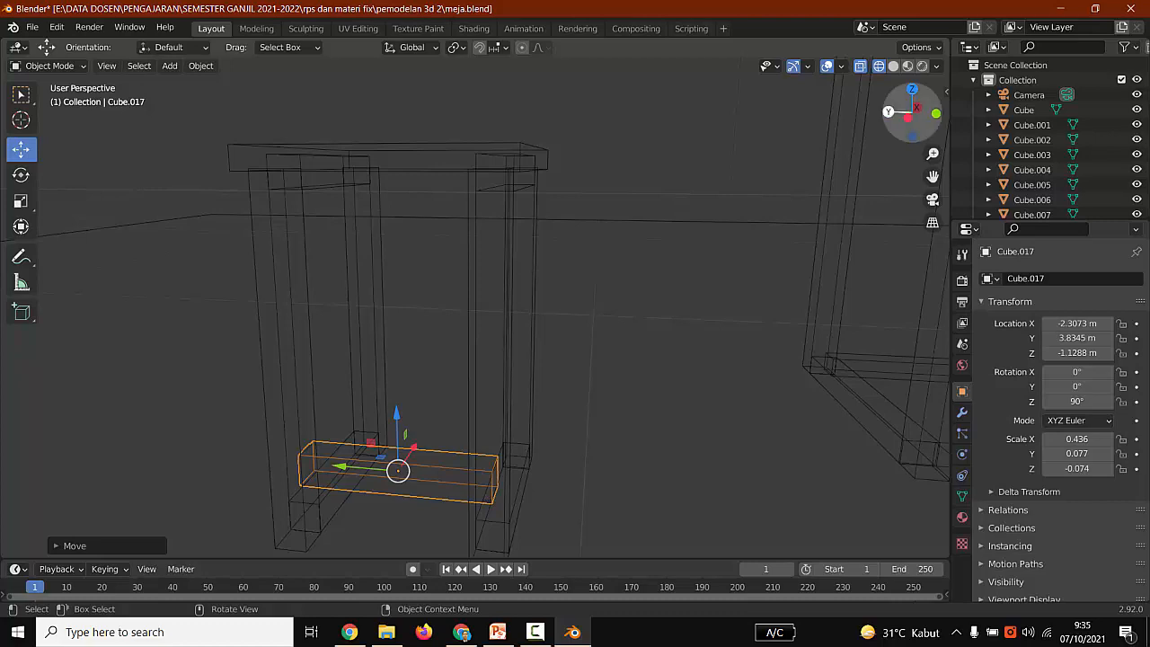
pyautogui.click(912, 89)
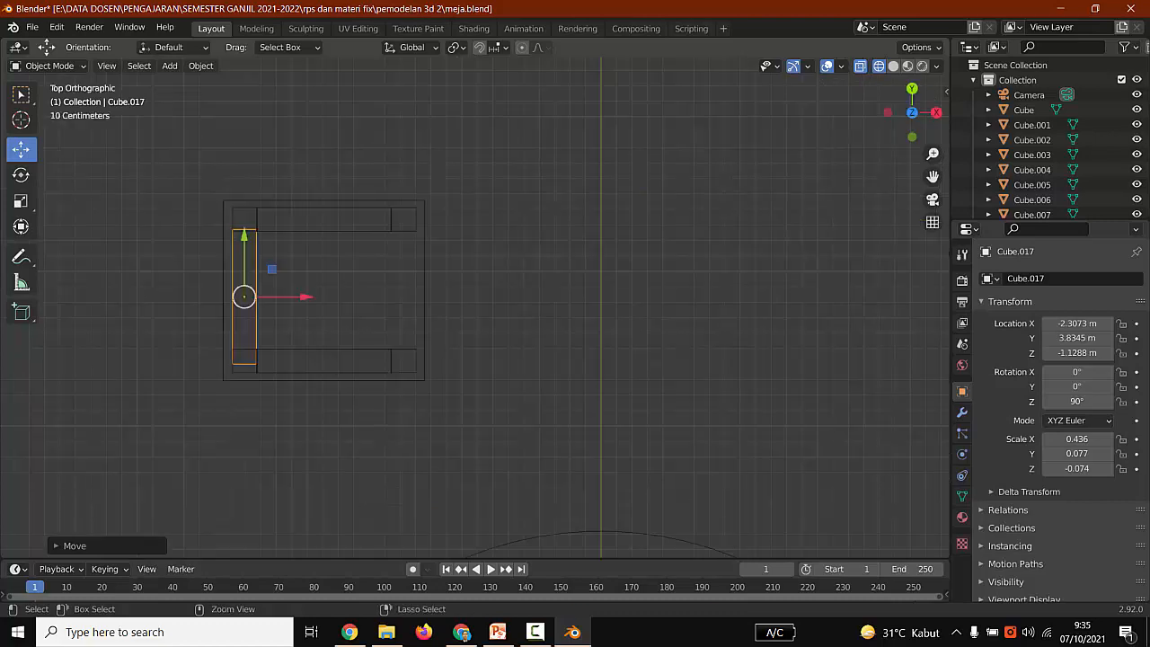
pyautogui.hotkey('ctrl', 'c')
pyautogui.hotkey('ctrl', 'v')
pyautogui.press('g')
pyautogui.press('x')
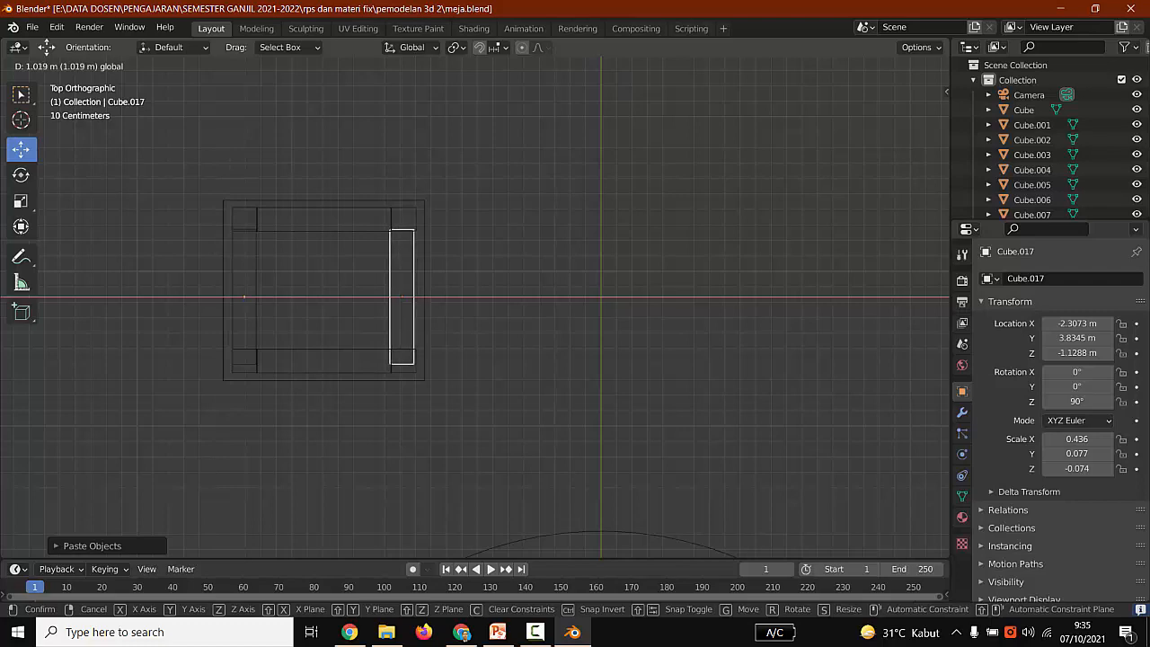
pyautogui.press('Return')
# Step: In solid display, select both crossbars and move copies of them about 1.3 m up along Z to just under the seat
pyautogui.click(894, 67)
pyautogui.moveTo(665, 261)
pyautogui.mouseDown(button='middle')
pyautogui.moveTo(575, 261)
pyautogui.moveTo(513, 207)
pyautogui.moveTo(539, 180)
pyautogui.moveTo(423, 144)
pyautogui.mouseUp(button='middle')
pyautogui.scroll(2, 475, 307)
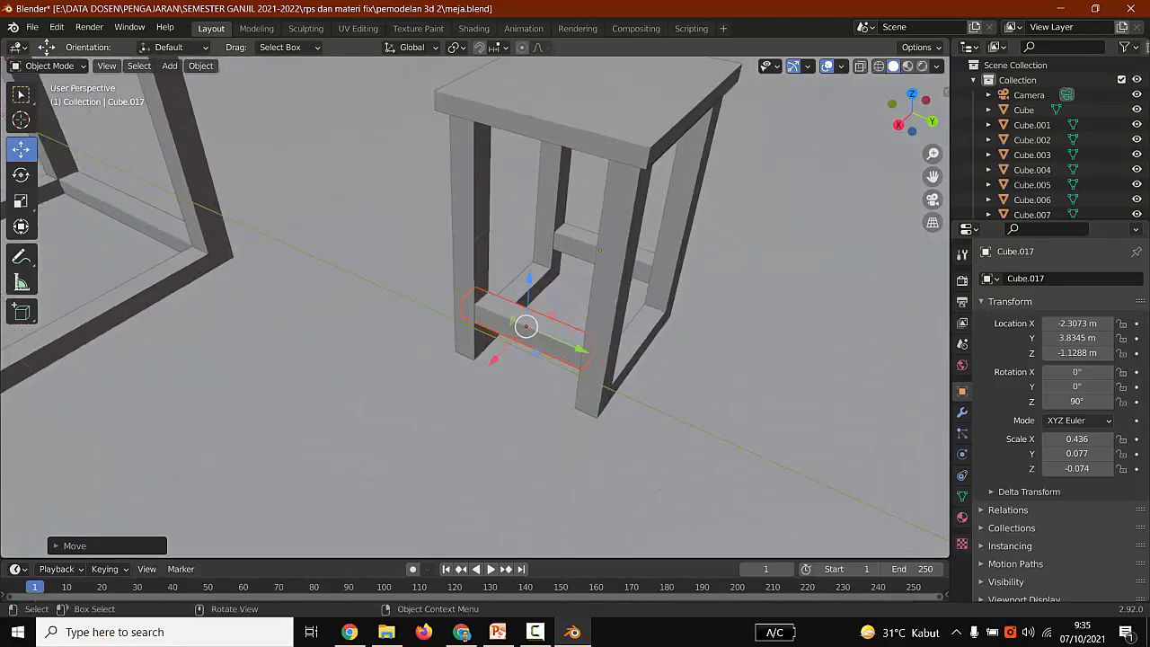
pyautogui.moveTo(476, 305)
pyautogui.mouseDown(button='middle')
pyautogui.moveTo(490, 268)
pyautogui.moveTo(487, 288)
pyautogui.mouseUp(button='middle')
pyautogui.keyDown('shift'); pyautogui.click(578, 268); pyautogui.keyUp('shift')
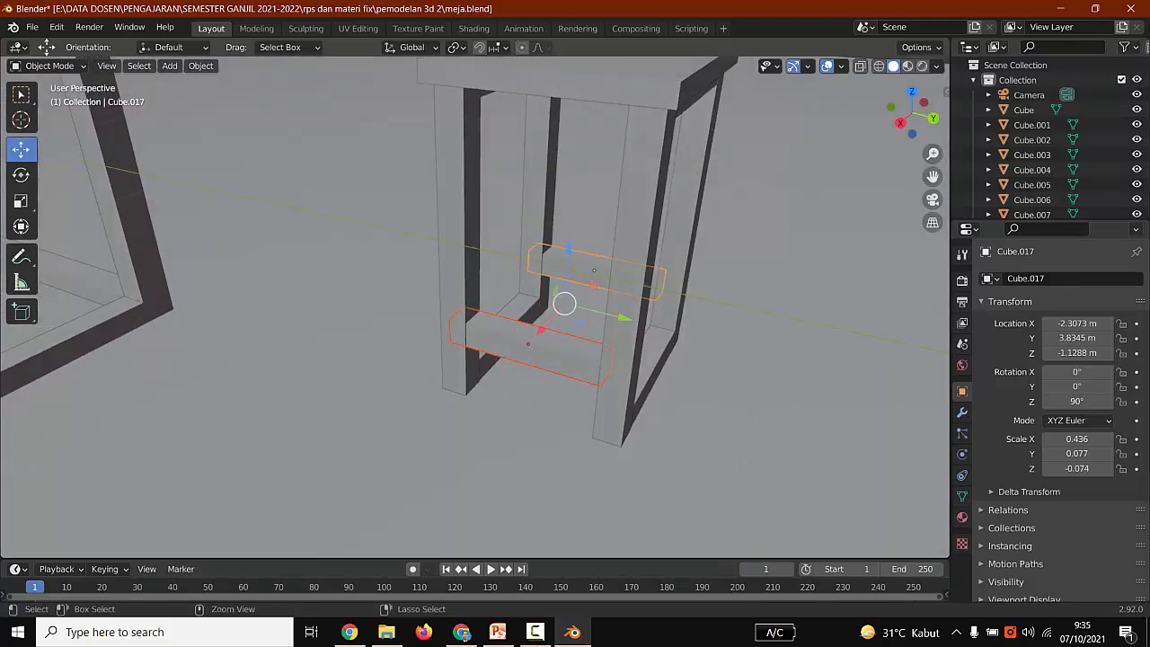
pyautogui.hotkey('ctrl', 'c')
pyautogui.hotkey('ctrl', 'v')
pyautogui.press('g')
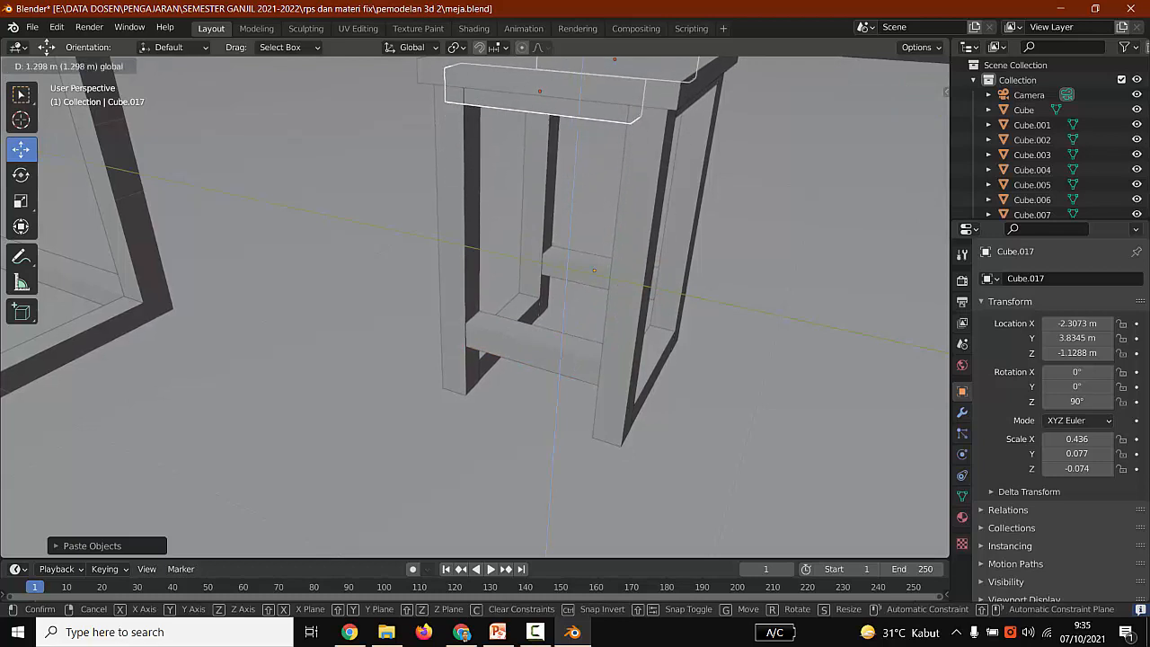
pyautogui.press('Return')
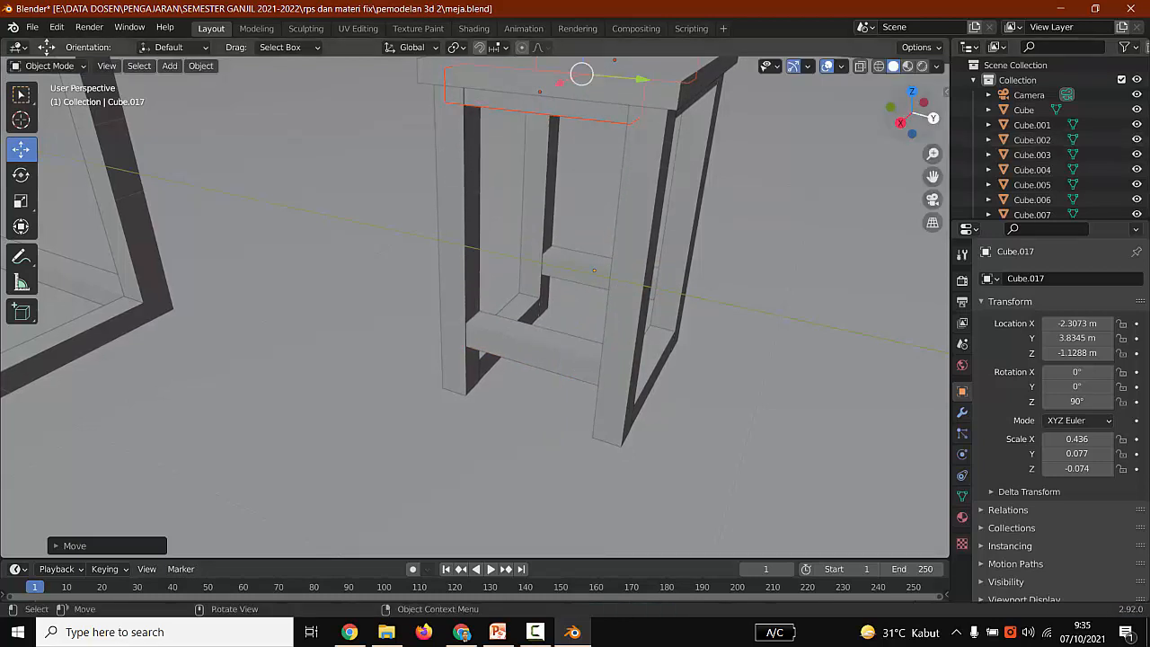
# Step: From the back in wireframe, raise the two upper crossbars slightly along Z until they are level with the rails under the seat
pyautogui.click(934, 118)
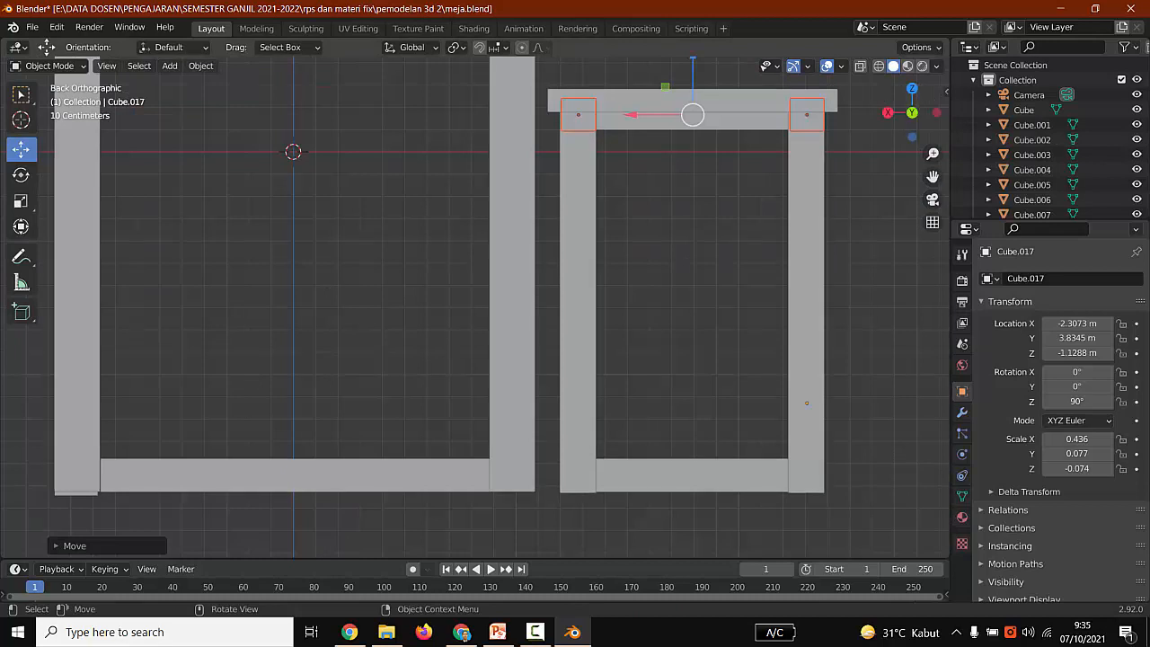
pyautogui.hotkey('shift', 'z')
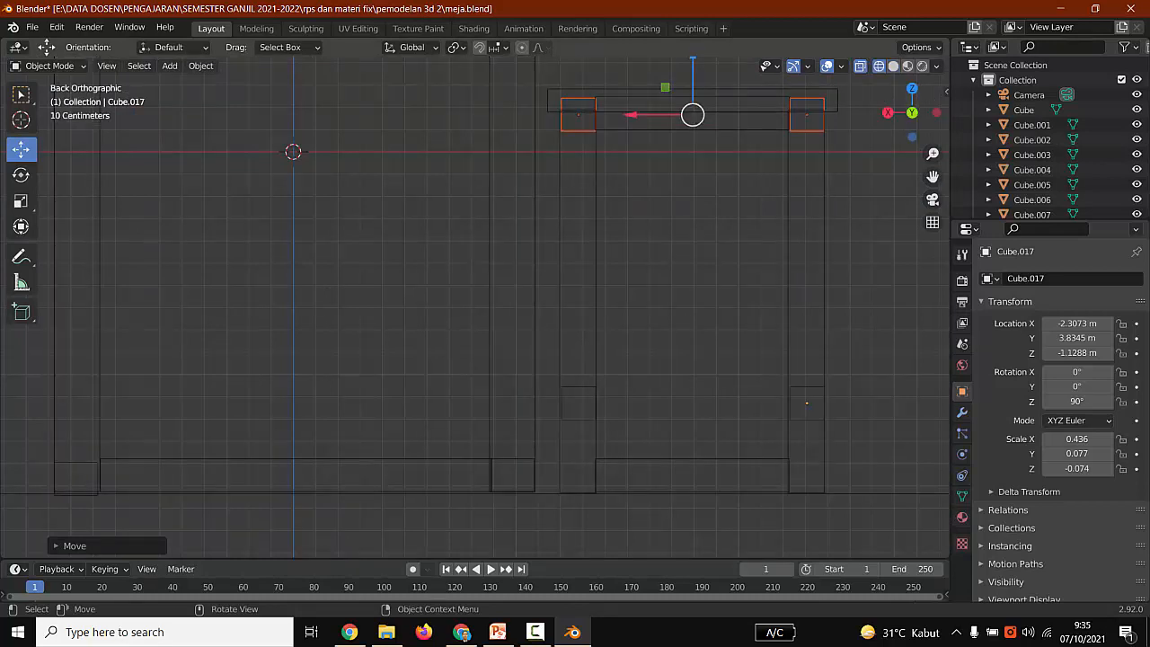
pyautogui.moveTo(693, 72); pyautogui.dragTo(693, 70)
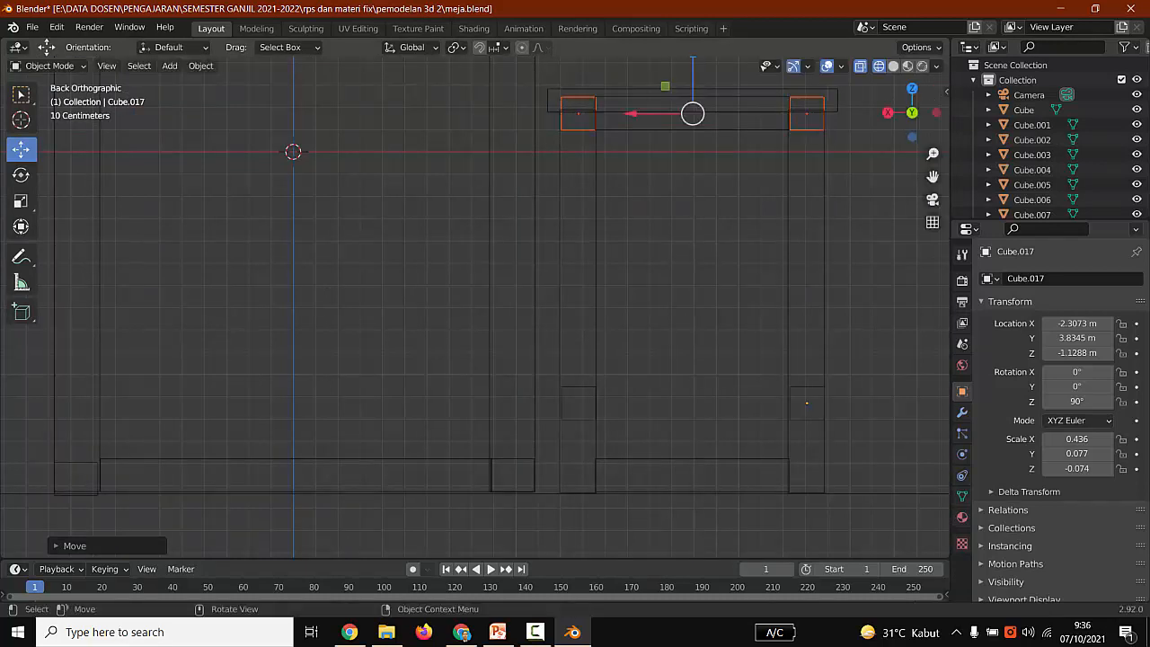
pyautogui.click(697, 243)
# Step: Examine the finished stool beside the table from several angles and distances, in wireframe and in solid display
pyautogui.moveTo(696, 243); pyautogui.dragTo(557, 315, button='middle')
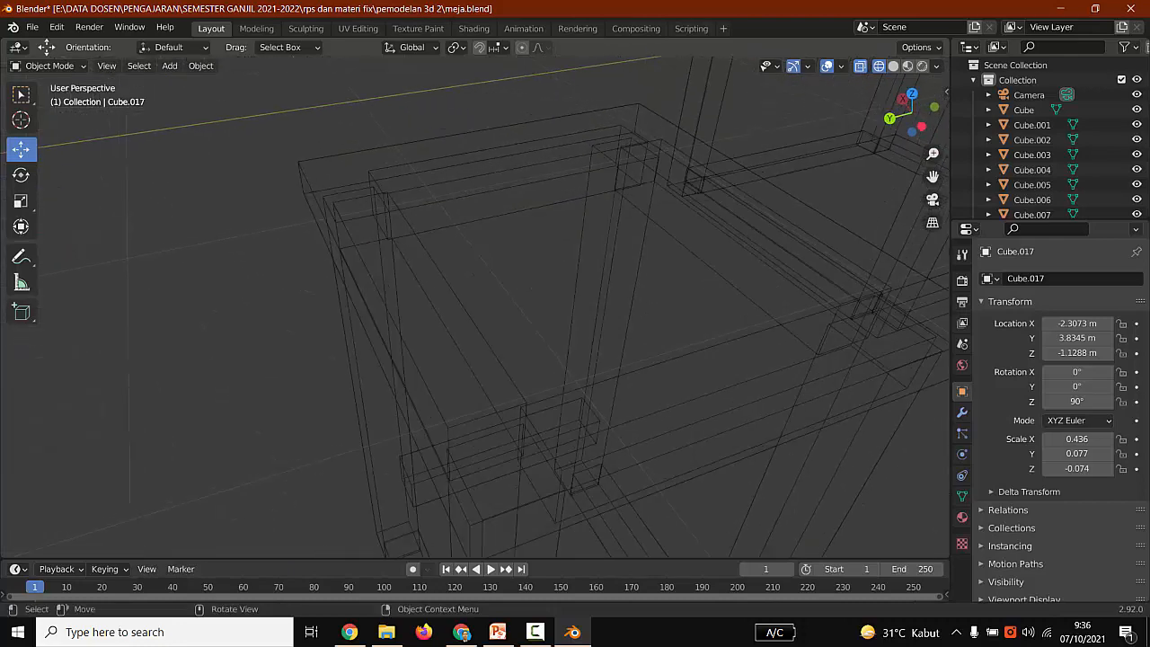
pyautogui.scroll(-4, 557, 315)
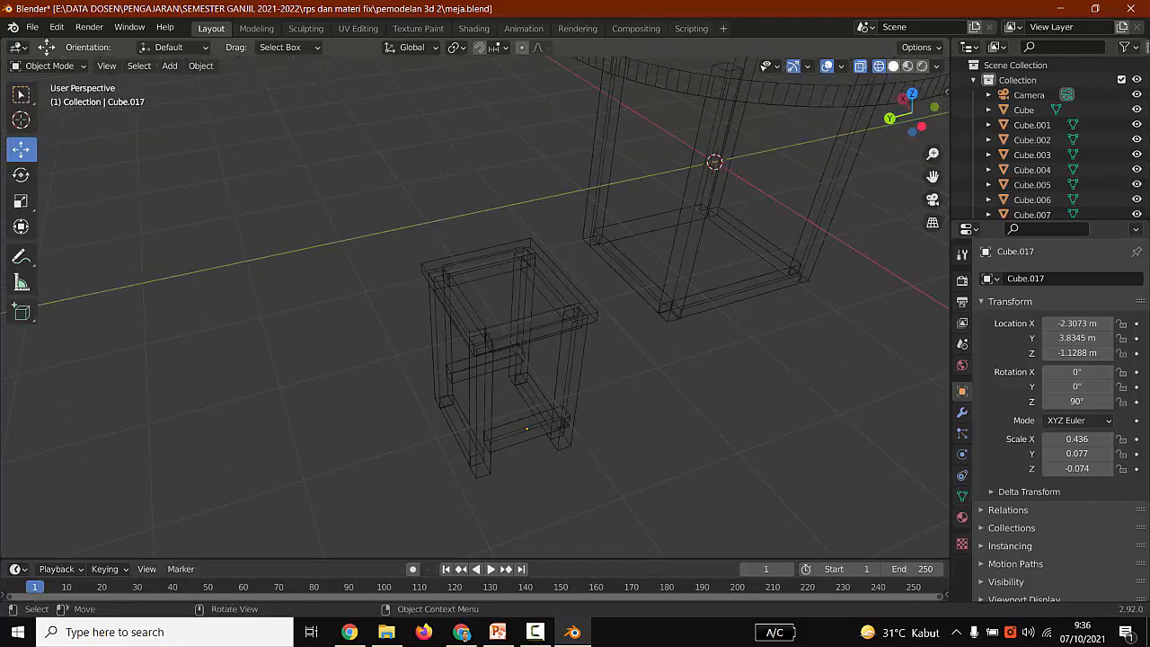
pyautogui.click(894, 66)
pyautogui.scroll(-3, 475, 308)
pyautogui.moveTo(476, 307); pyautogui.dragTo(656, 268, button='middle')
pyautogui.scroll(3, 575, 310)
pyautogui.click(576, 266)
pyautogui.scroll(-4, 643, 353)
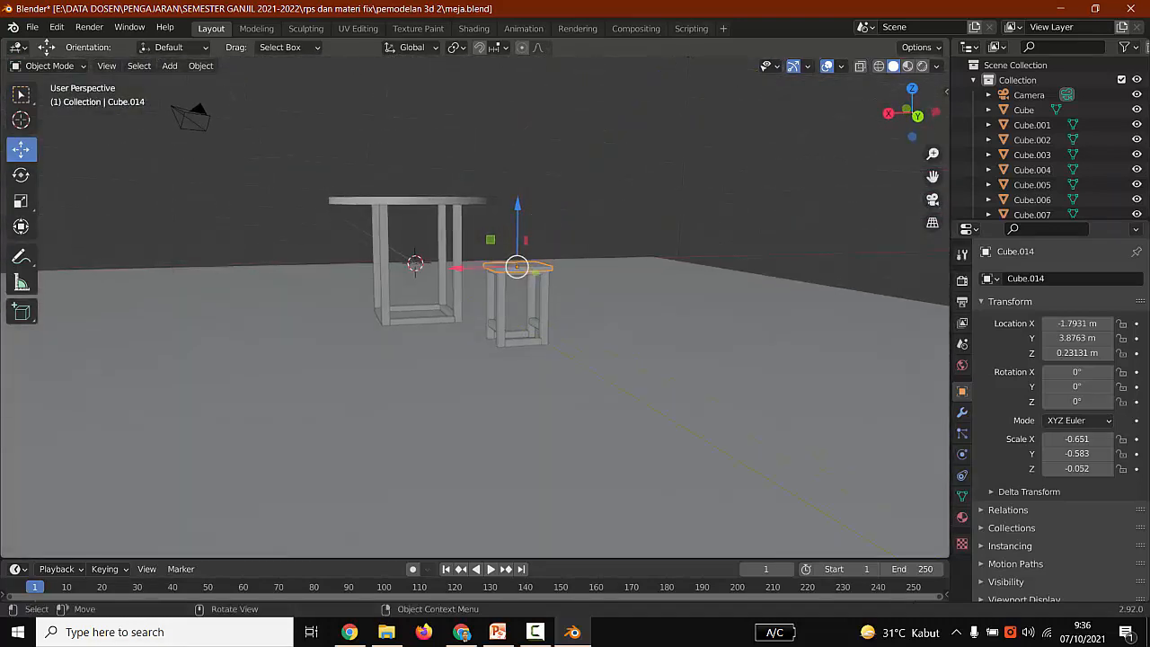
pyautogui.scroll(3, 475, 306)
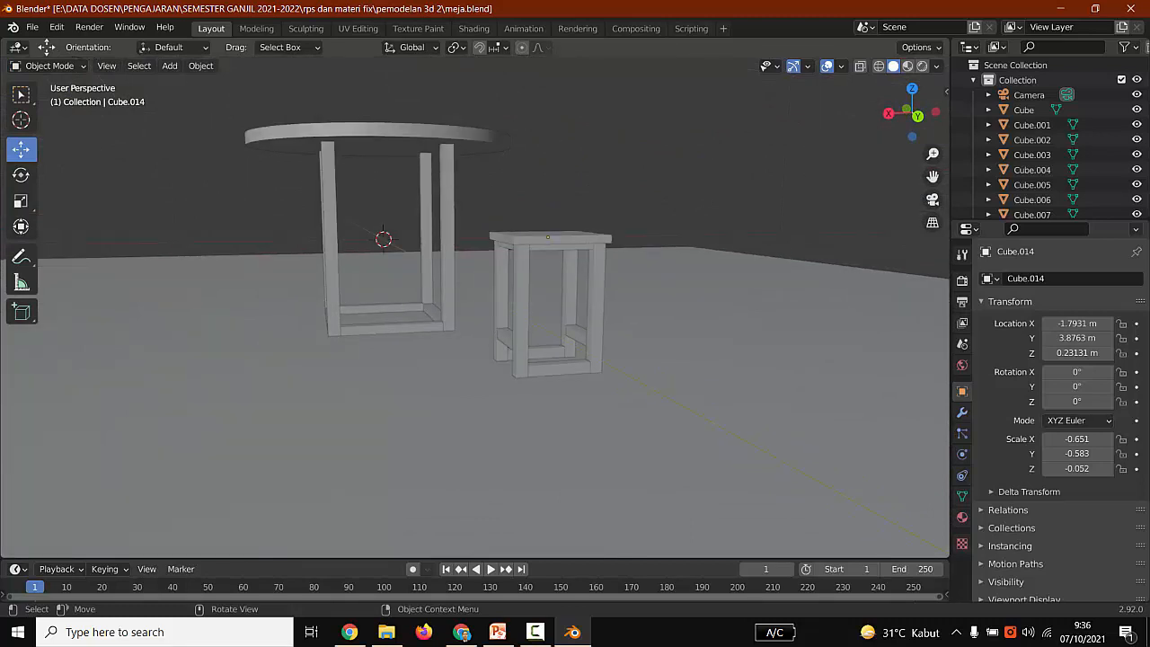
pyautogui.moveTo(475, 306); pyautogui.dragTo(483, 351, button='middle')
pyautogui.scroll(-6, 474, 306)
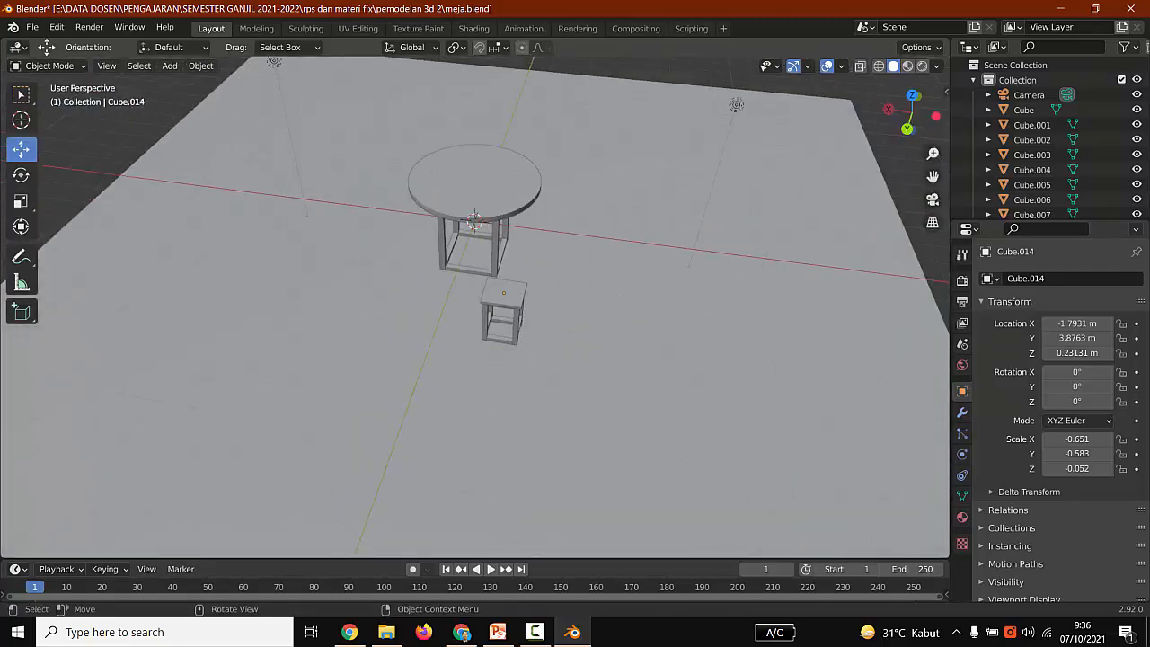
pyautogui.moveTo(475, 305)
pyautogui.mouseDown(button='middle')
pyautogui.moveTo(418, 281)
pyautogui.moveTo(396, 245)
pyautogui.moveTo(449, 281)
pyautogui.moveTo(497, 243)
pyautogui.moveTo(514, 252)
pyautogui.moveTo(503, 286)
pyautogui.moveTo(476, 297)
pyautogui.mouseUp(button='middle')
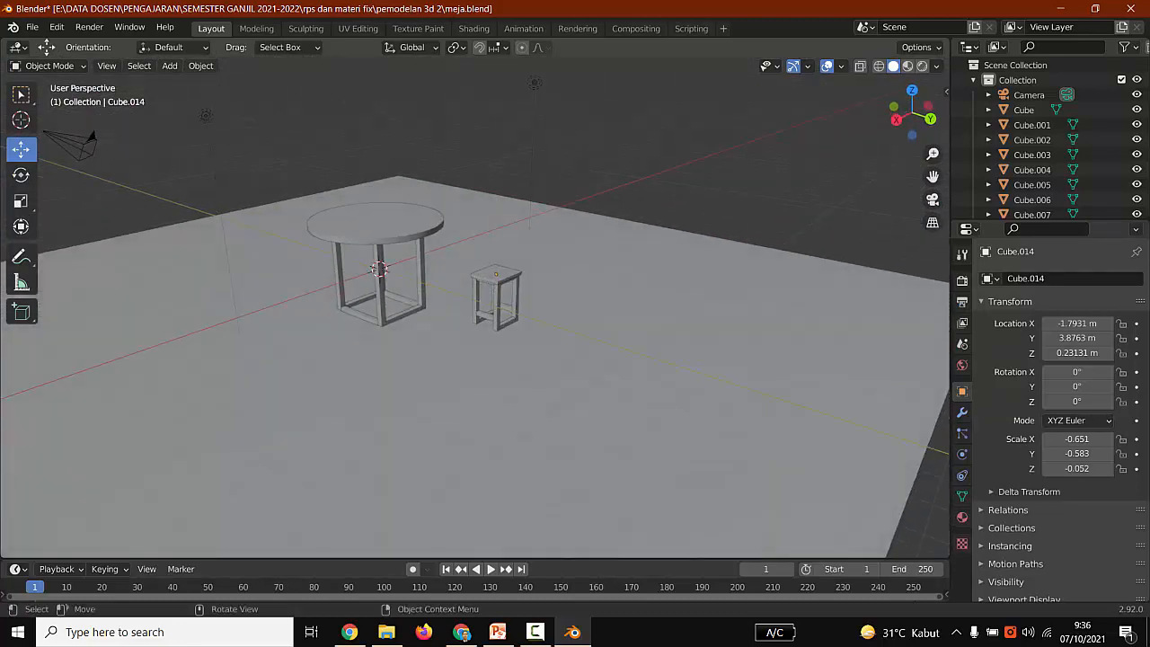
pyautogui.scroll(2, 475, 306)
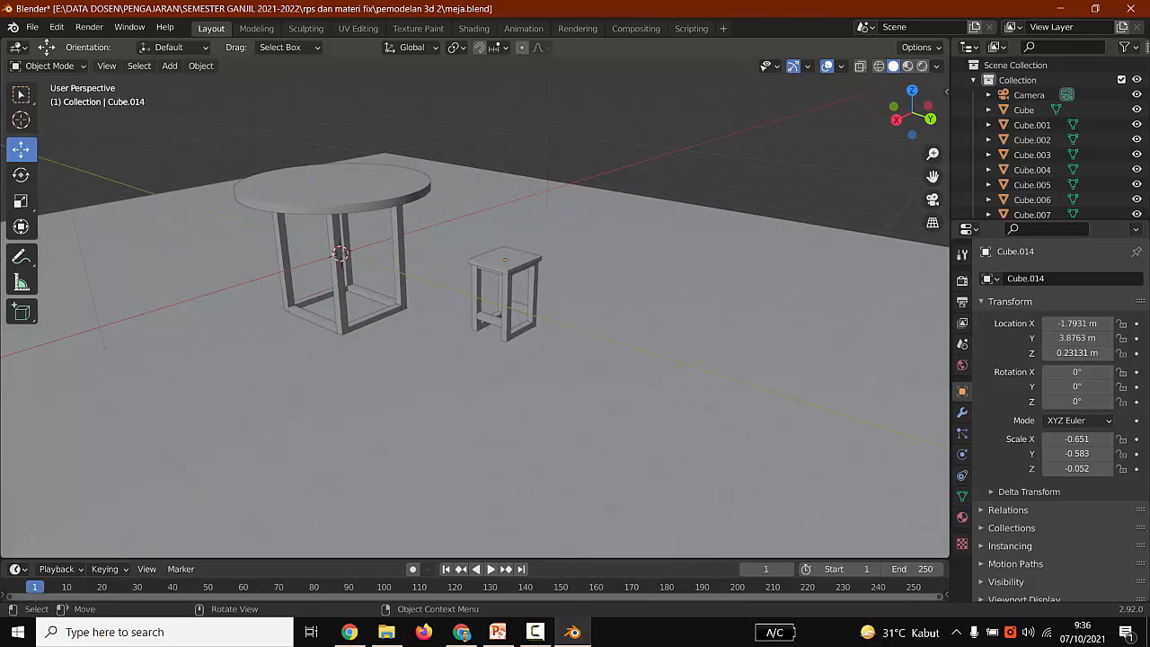
pyautogui.moveTo(475, 306); pyautogui.dragTo(499, 237, button='middle')
# Step: Select the whole stool without the floor plane, shift it outward along X, and fine-tune its position closer to the table from the top
pyautogui.click(879, 65)
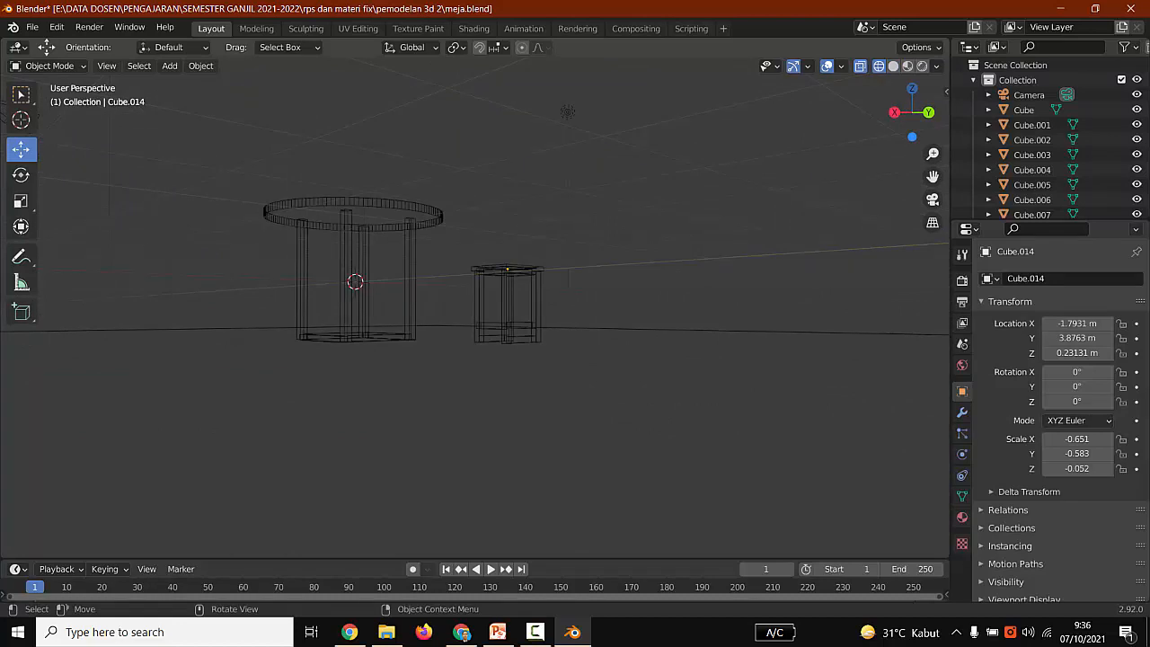
pyautogui.click(530, 269)
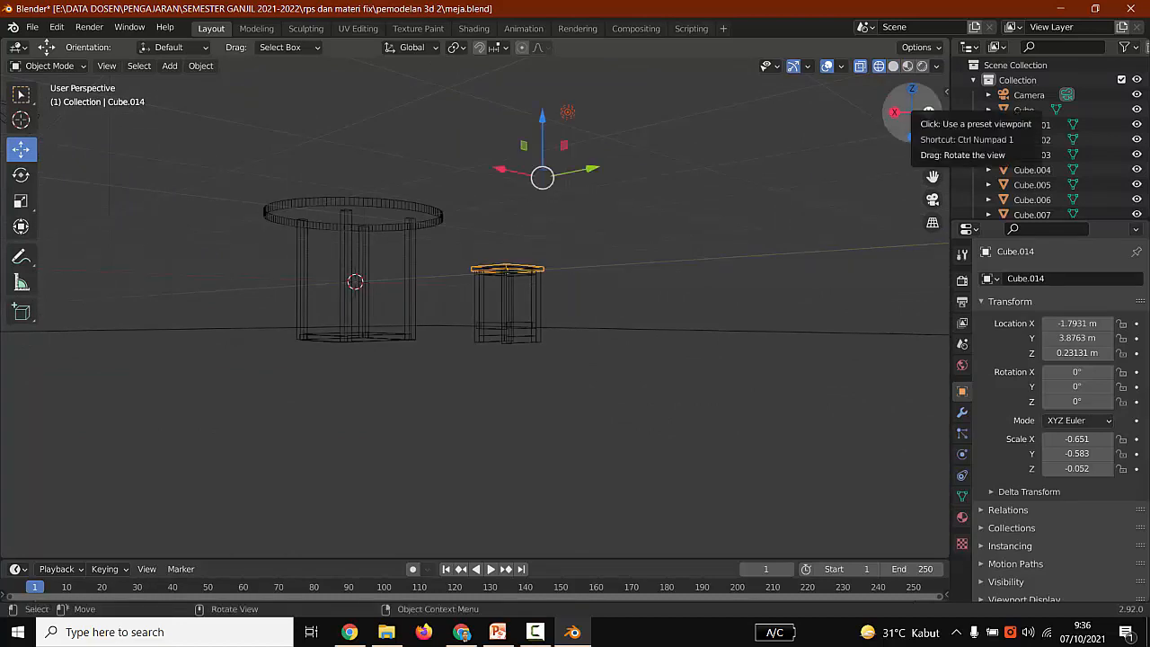
pyautogui.click(929, 112)
pyautogui.moveTo(596, 238); pyautogui.dragTo(489, 364)
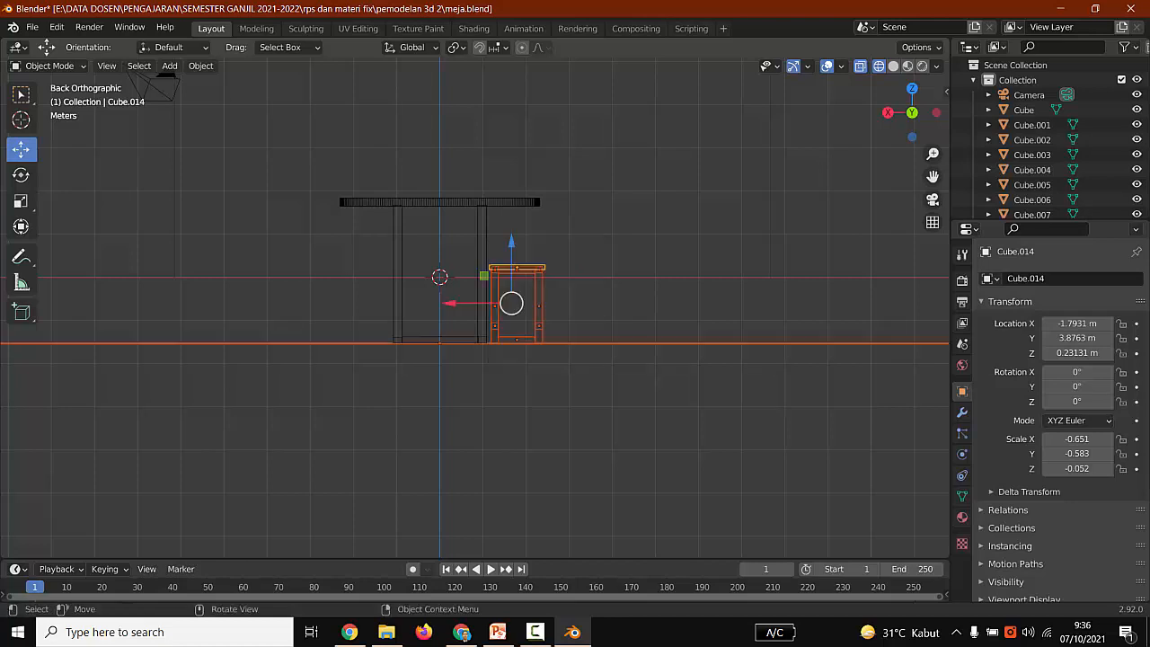
pyautogui.keyDown('shift'); pyautogui.click(611, 344); pyautogui.keyUp('shift')
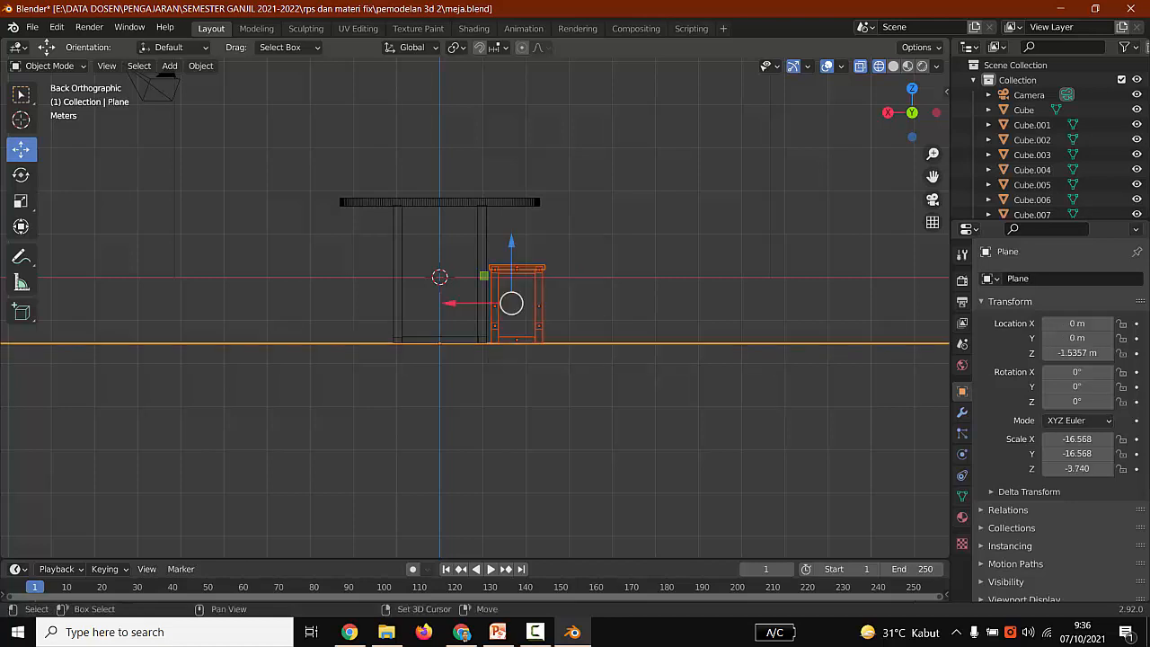
pyautogui.moveTo(591, 212); pyautogui.dragTo(493, 340)
pyautogui.press('g')
pyautogui.press('x')
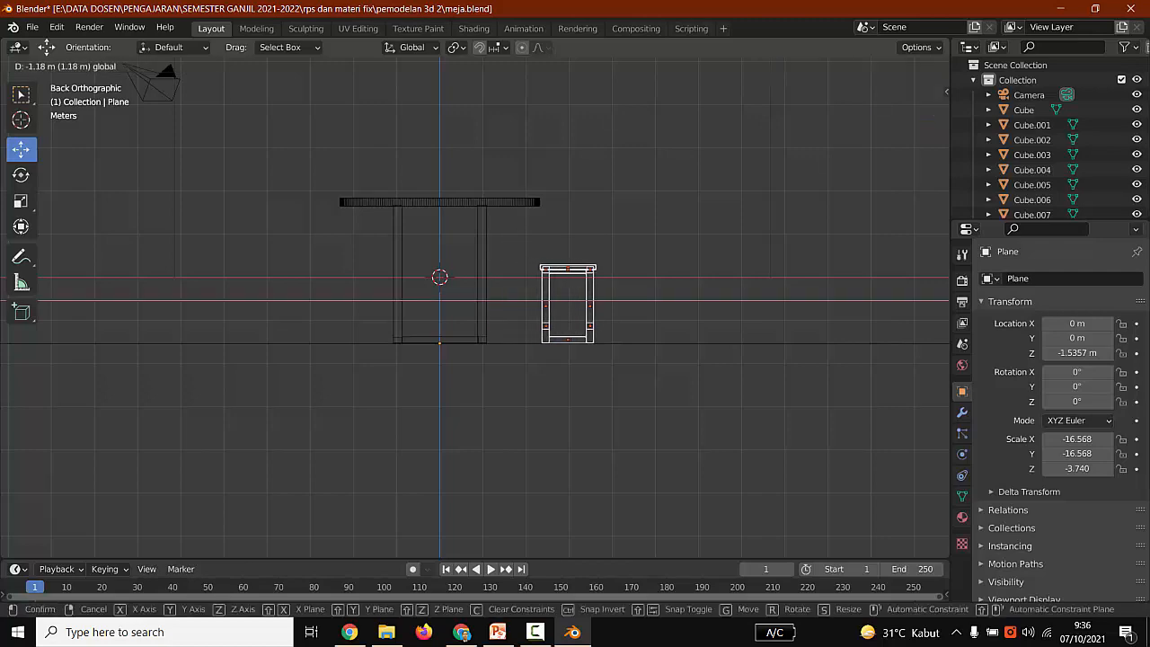
pyautogui.press('Return')
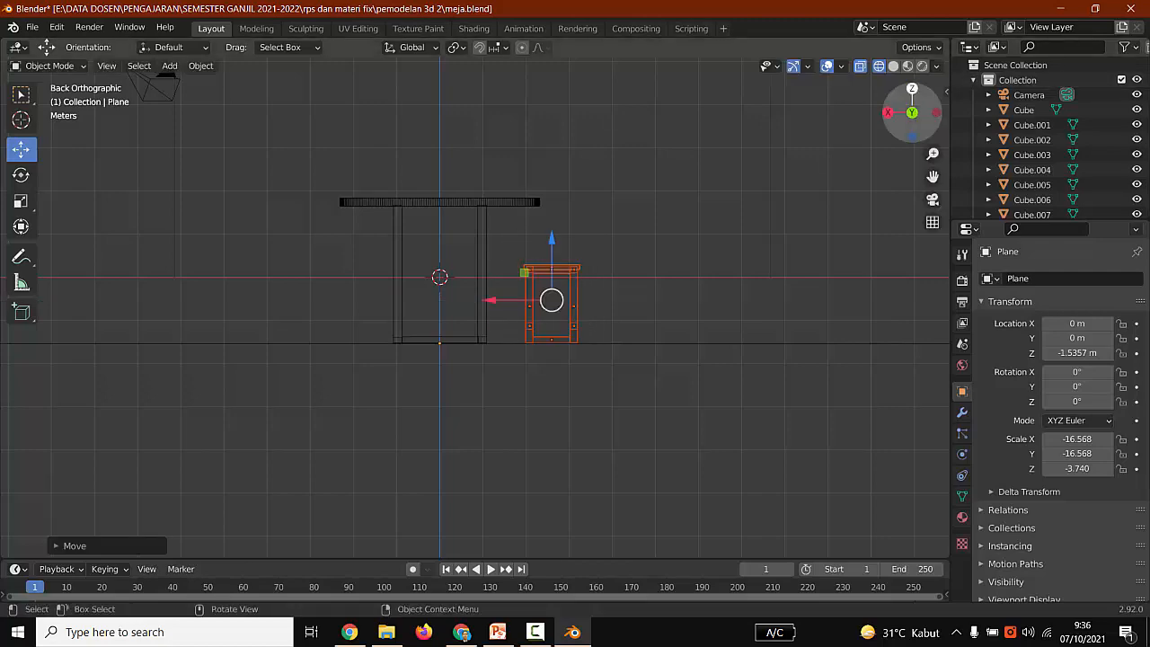
pyautogui.press('KP_7')
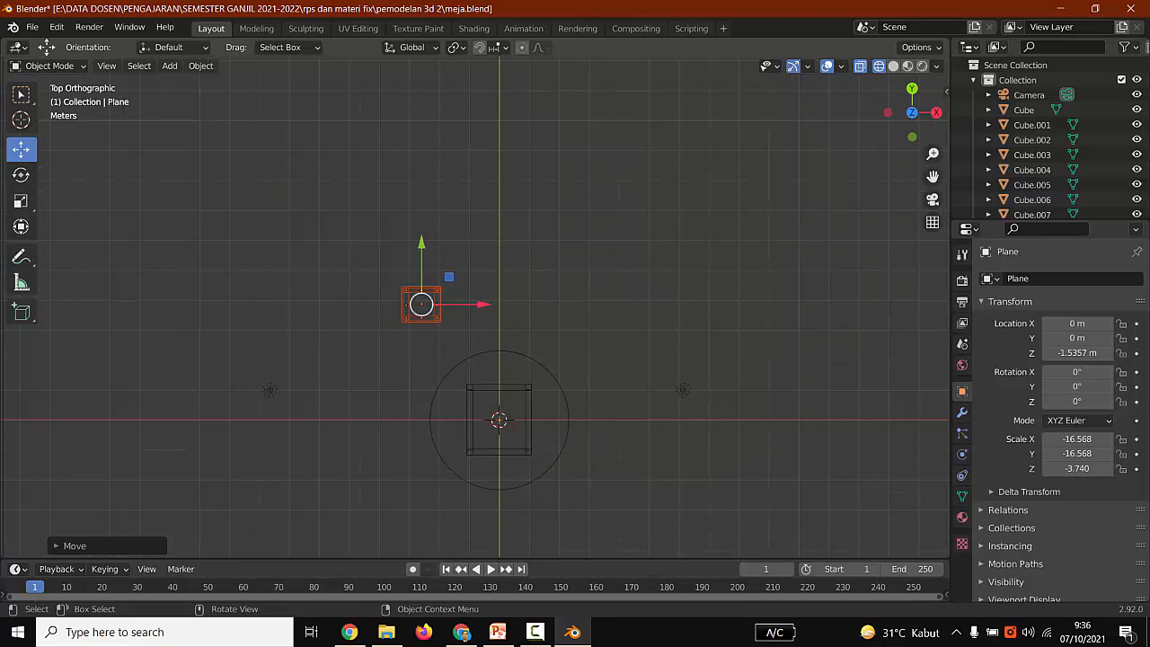
pyautogui.moveTo(445, 303)
pyautogui.mouseDown()
pyautogui.moveTo(458, 304)
pyautogui.moveTo(435, 278)
pyautogui.moveTo(435, 302)
pyautogui.moveTo(435, 291)
pyautogui.mouseUp()
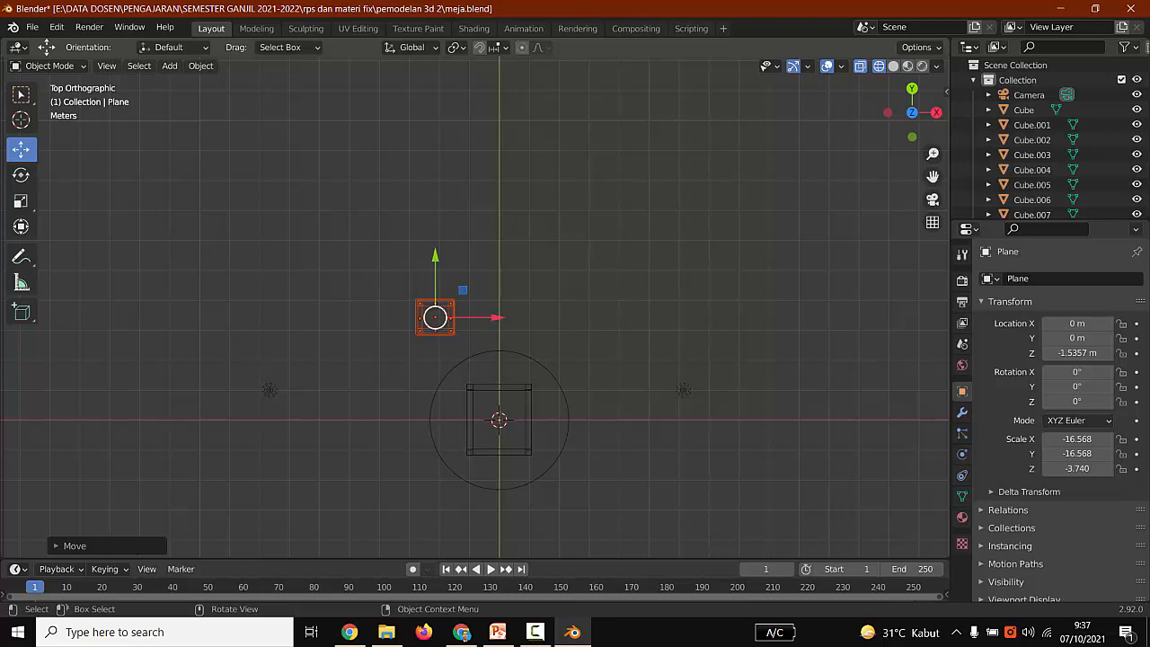
# Step: Try to join the selected stool parts into one object
pyautogui.rightClick(396, 307)
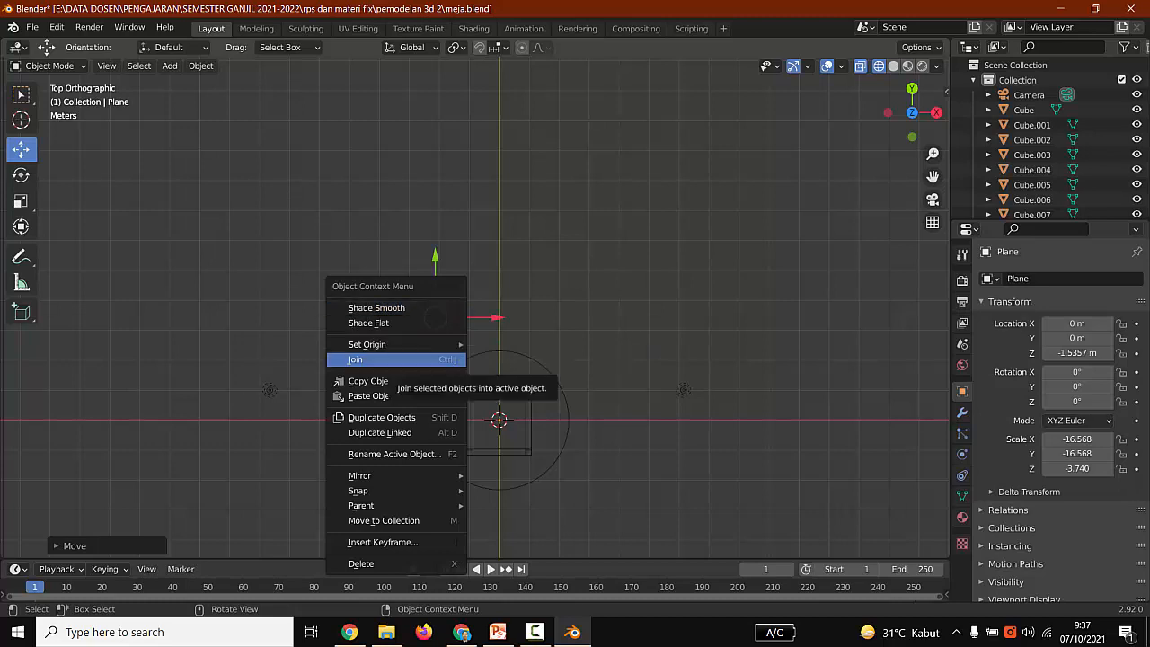
pyautogui.click(396, 359)
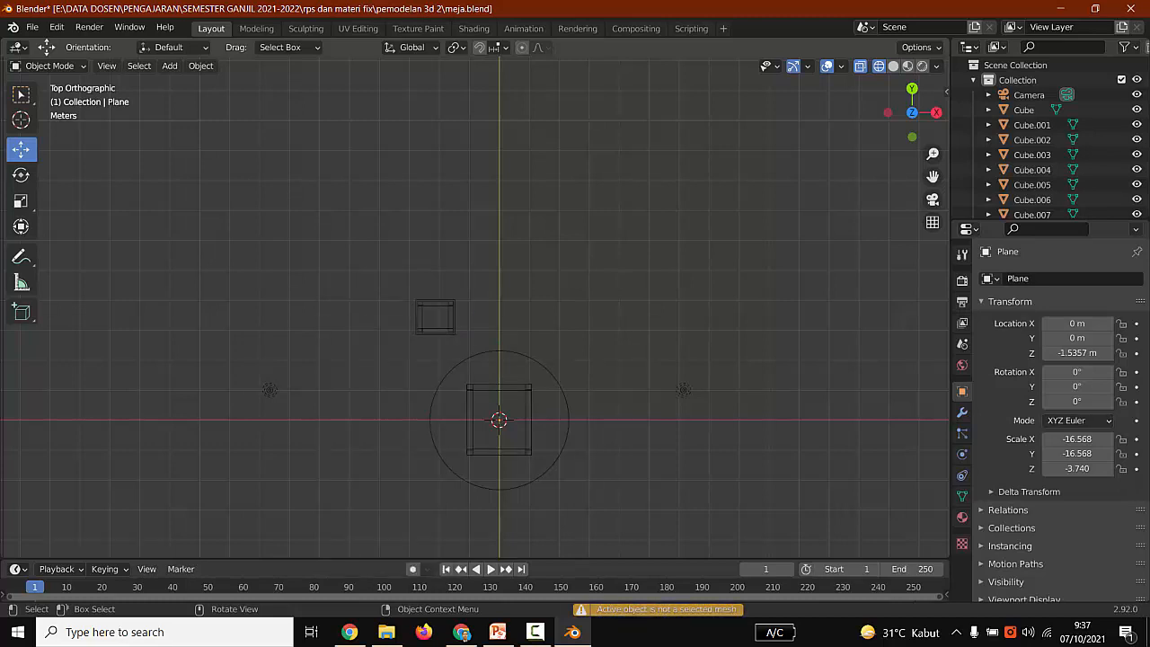
pyautogui.click(451, 318)
pyautogui.hotkey('alt', 'a')
pyautogui.scroll(5, 475, 307)
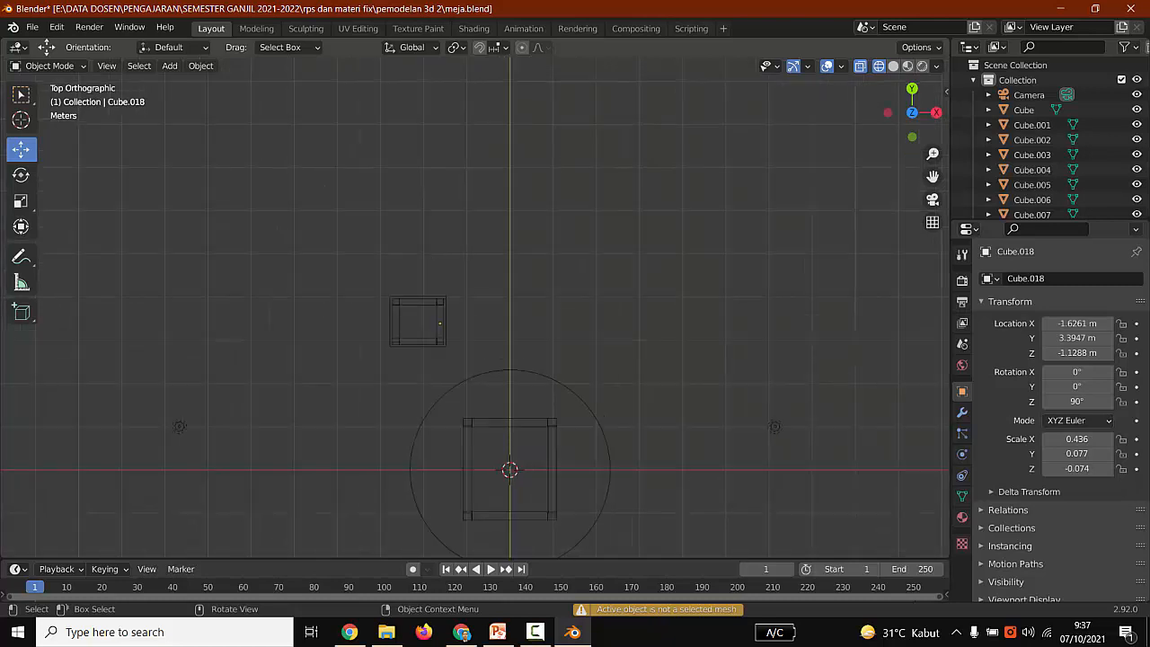
pyautogui.moveTo(457, 256); pyautogui.dragTo(295, 387)
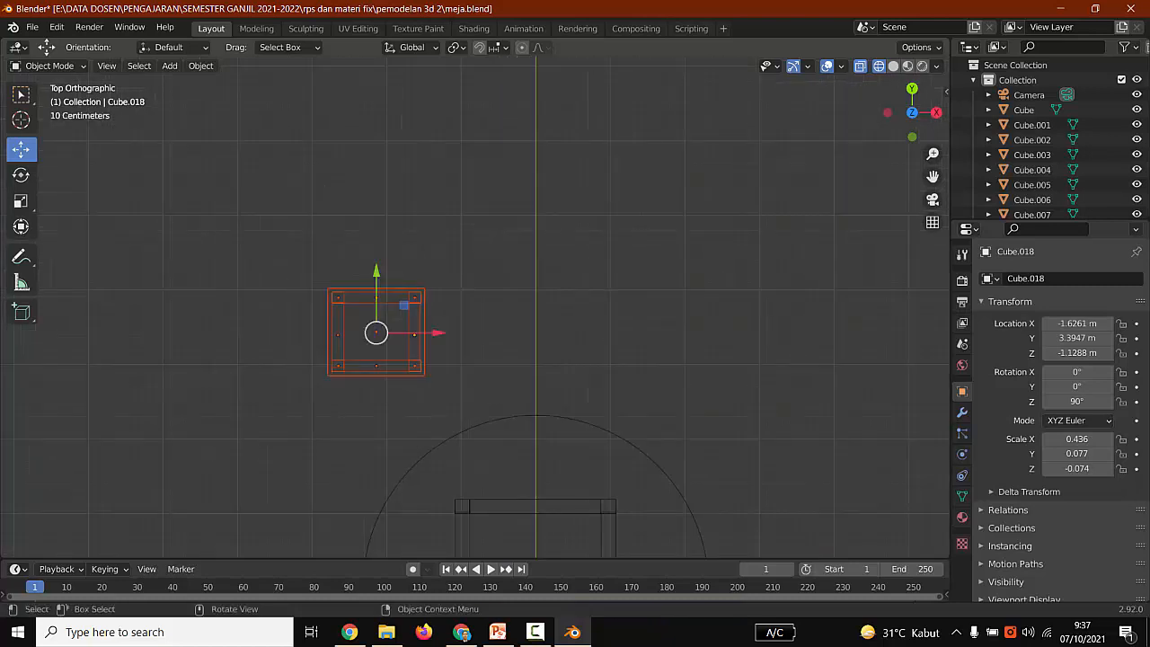
pyautogui.rightClick(378, 370)
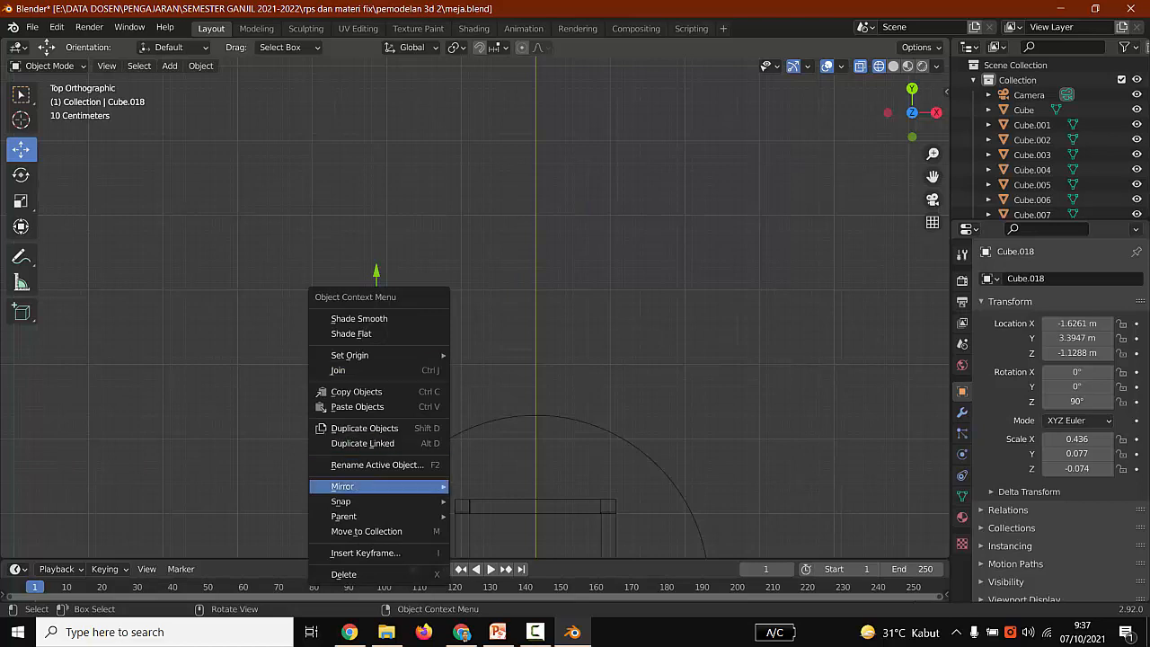
pyautogui.press('Escape')
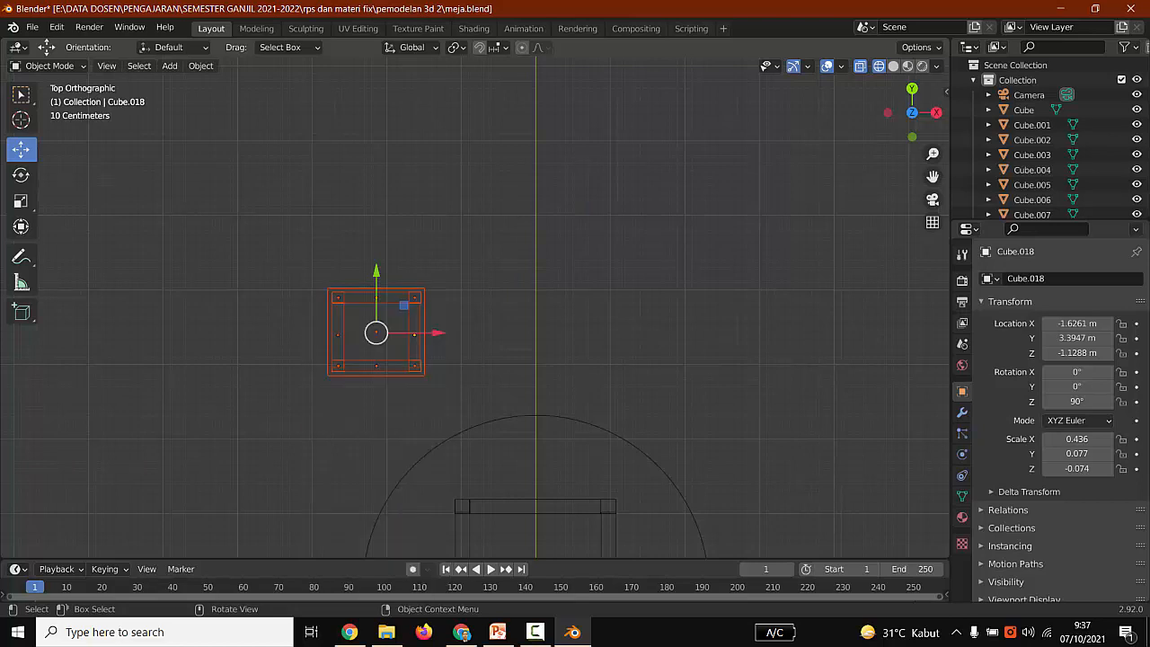
pyautogui.hotkey('alt', 'a')
pyautogui.moveTo(305, 234); pyautogui.dragTo(431, 415)
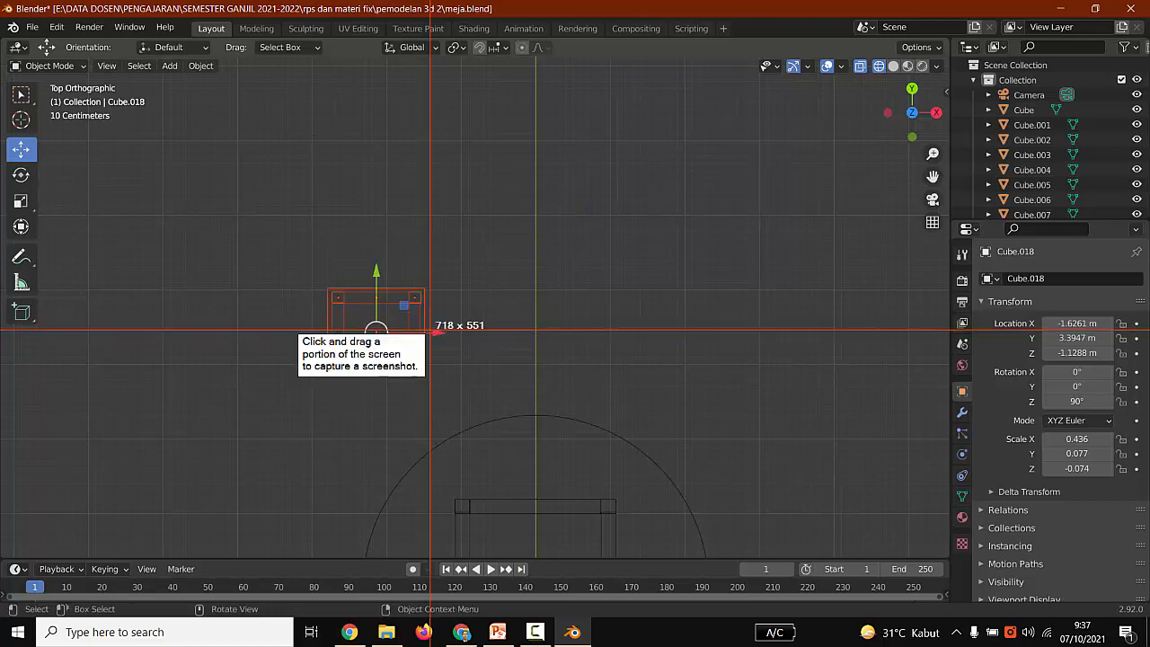
pyautogui.hotkey('alt', 'a')
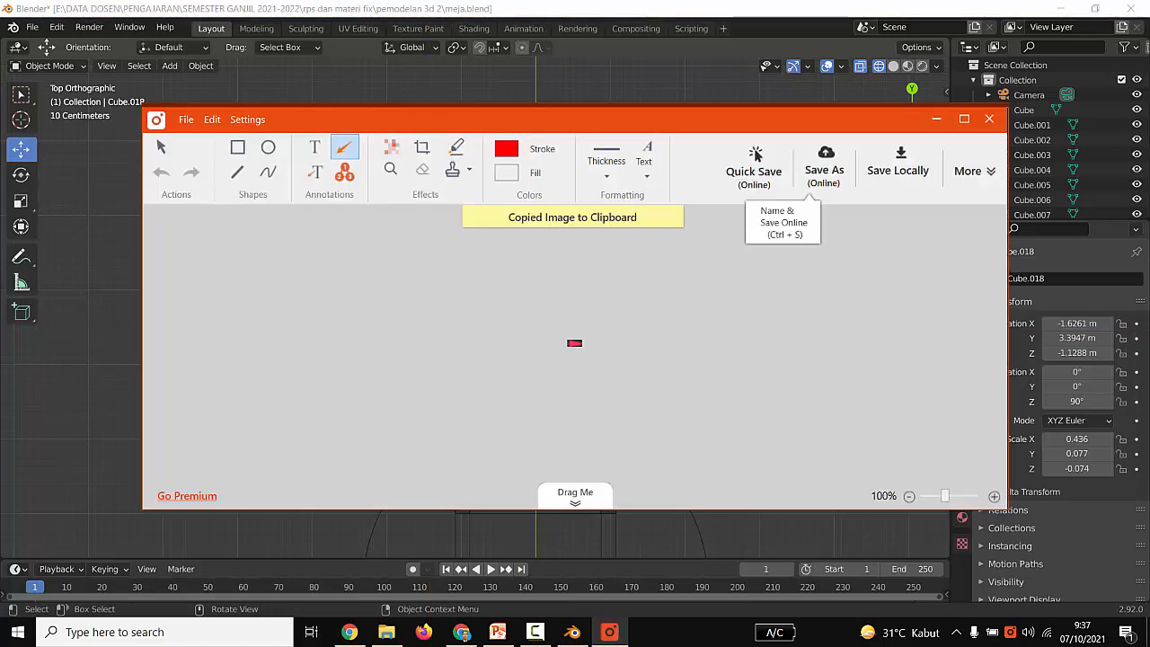
pyautogui.click(936, 118)
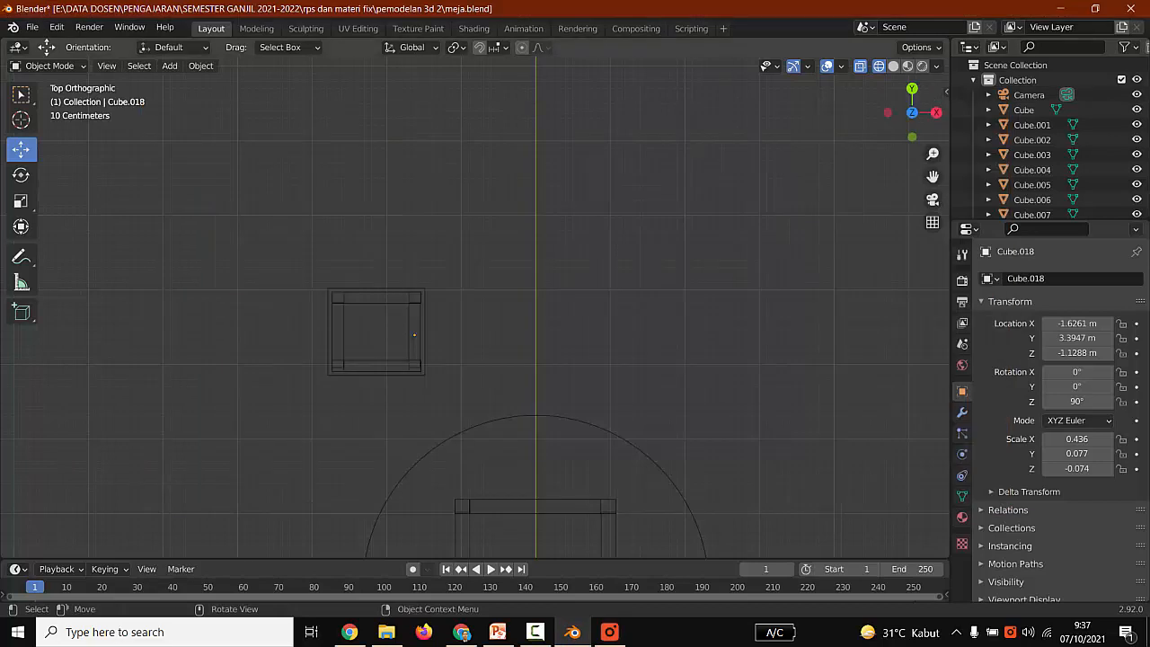
# Step: Select all parts of the stool, copy and paste them, and move the copy along X to the other side of the Y axis
pyautogui.moveTo(297, 240); pyautogui.dragTo(462, 414)
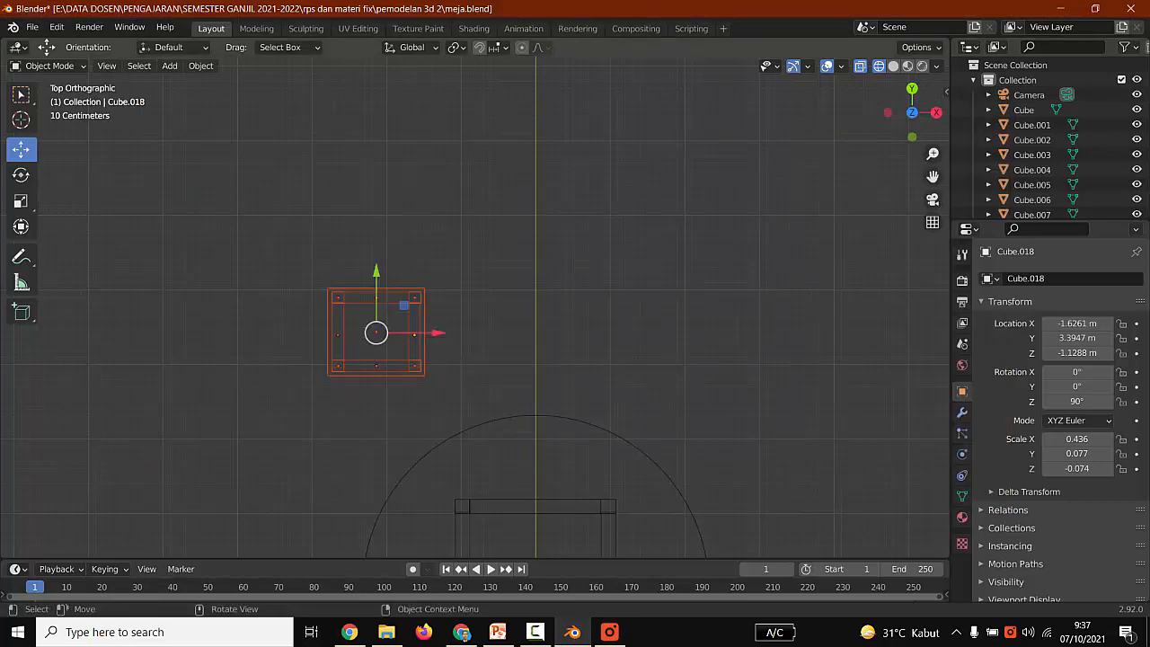
pyautogui.scroll(-3, 474, 308)
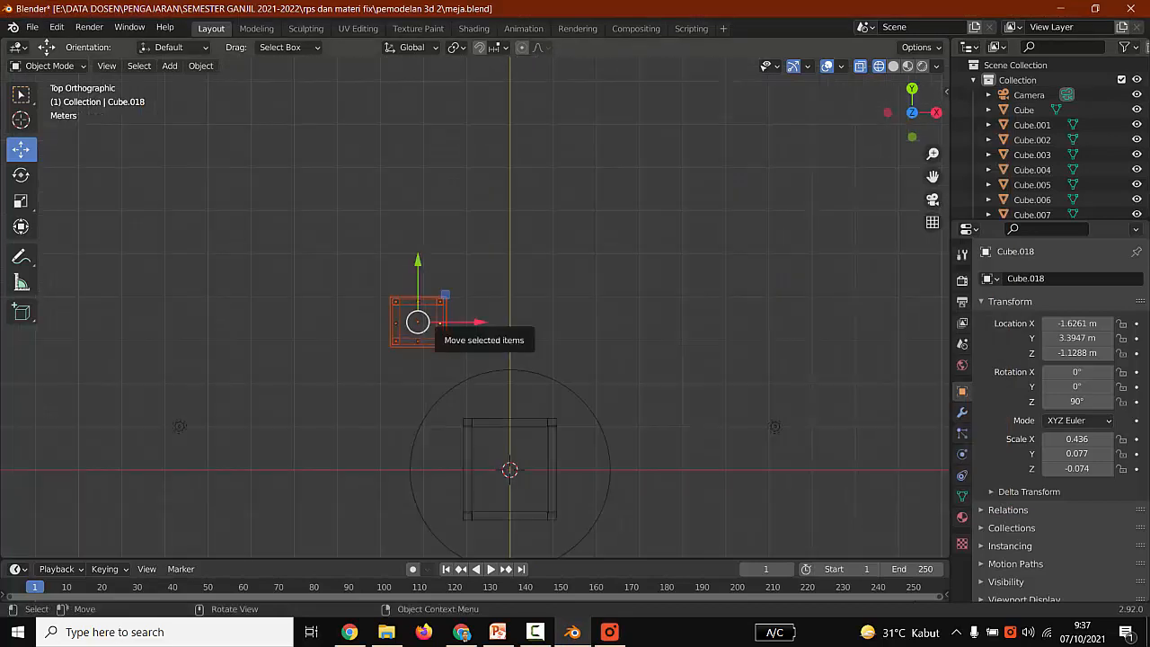
pyautogui.hotkey('ctrl', 'c')
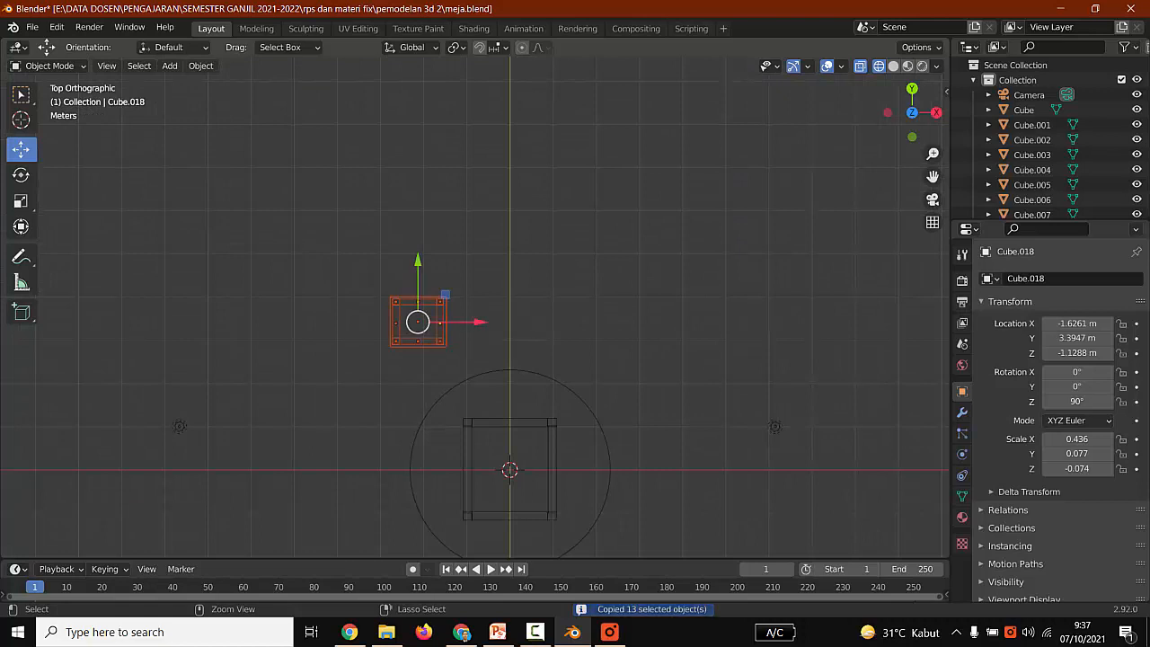
pyautogui.hotkey('ctrl', 'v')
pyautogui.press('g')
pyautogui.press('x')
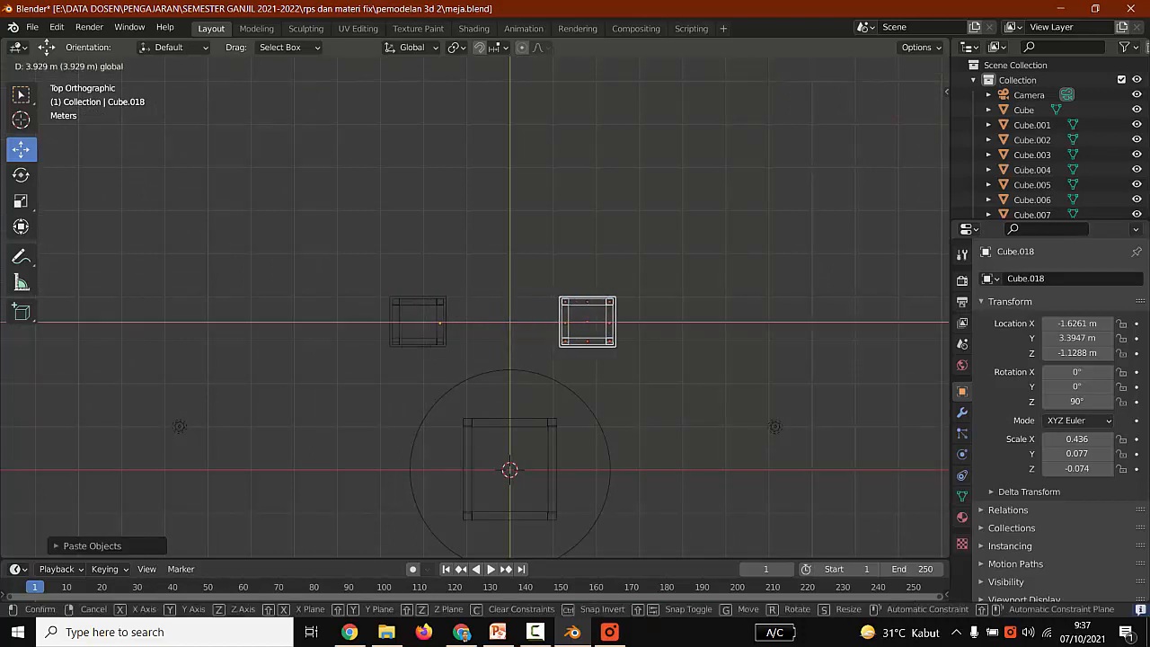
pyautogui.moveTo(666, 322); pyautogui.dragTo(657, 322)
# Step: Move both stools about 0.3 m closer to the table along Y and place a copy of the pair on the table's opposite side
pyautogui.scroll(-2, 657, 322)
pyautogui.moveTo(665, 249); pyautogui.dragTo(368, 347)
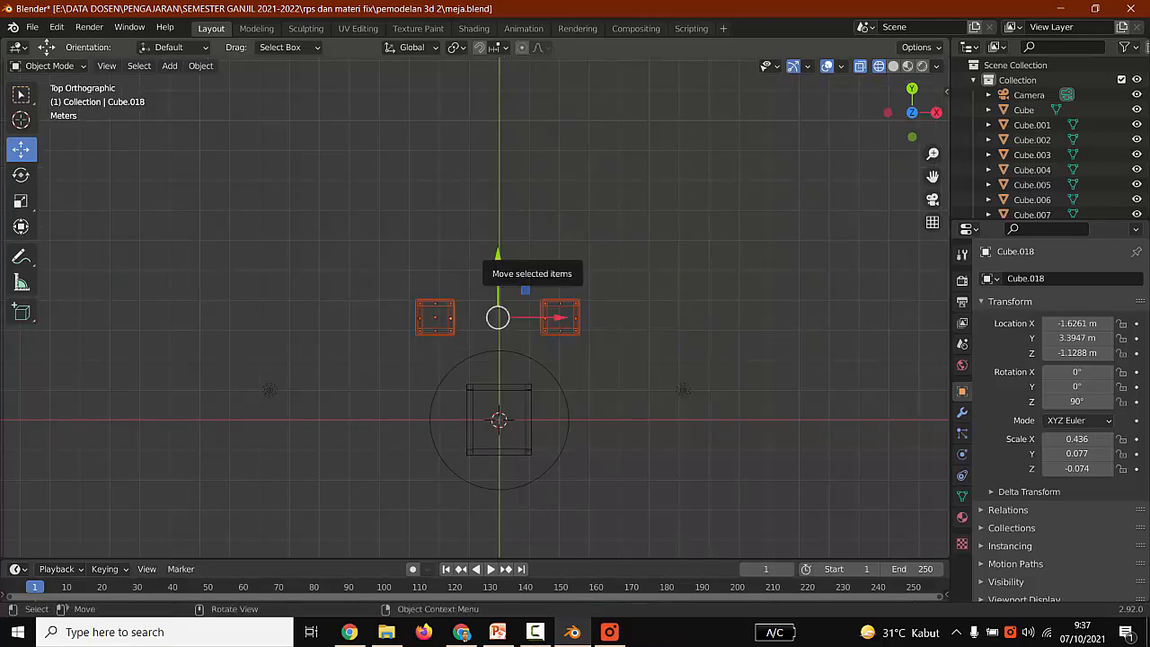
pyautogui.moveTo(498, 286); pyautogui.dragTo(498, 483)
pyautogui.hotkey('ctrl', 'c')
pyautogui.hotkey('ctrl', 'v')
pyautogui.click(611, 459)
# Step: Examine the arrangement of the stools around the table in wireframe and solid display, in perspective and from the top
pyautogui.moveTo(611, 458); pyautogui.dragTo(519, 280, button='middle')
pyautogui.scroll(3, 468, 308)
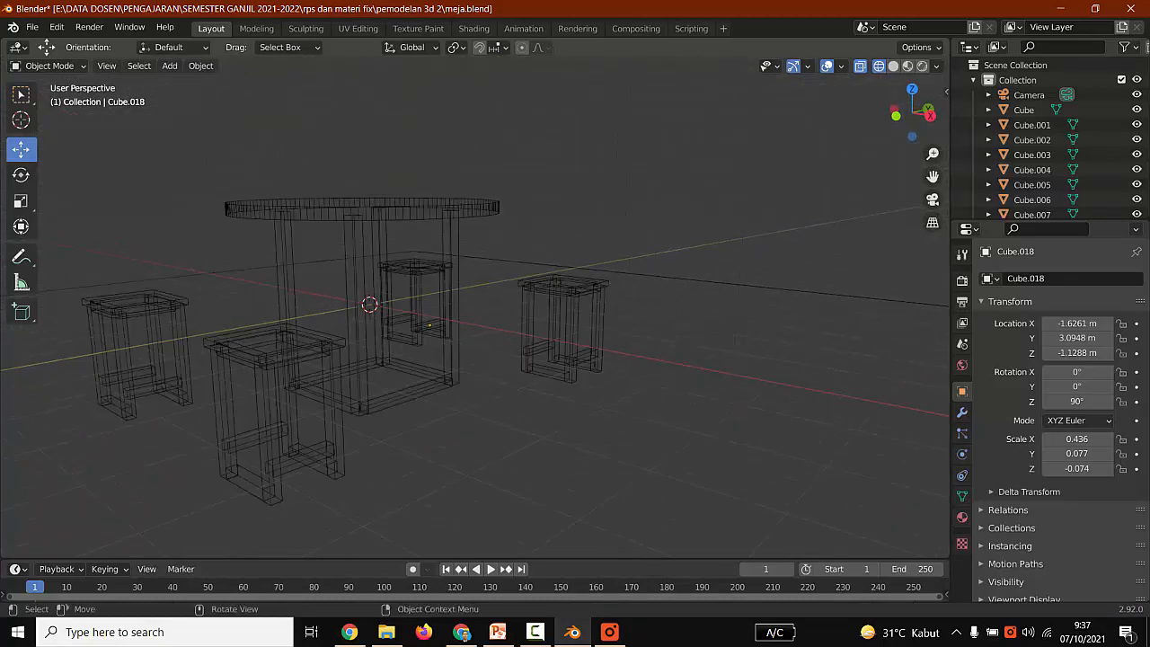
pyautogui.click(893, 66)
pyautogui.scroll(-4, 503, 311)
pyautogui.moveTo(503, 310); pyautogui.dragTo(620, 341, button='middle')
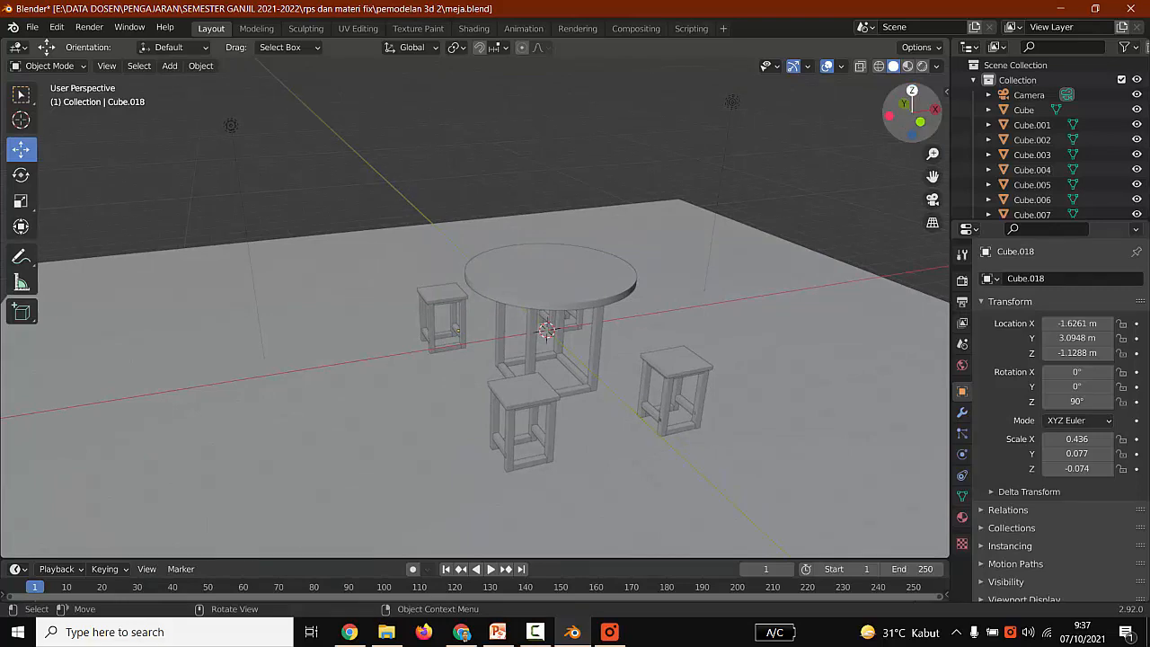
pyautogui.click(912, 91)
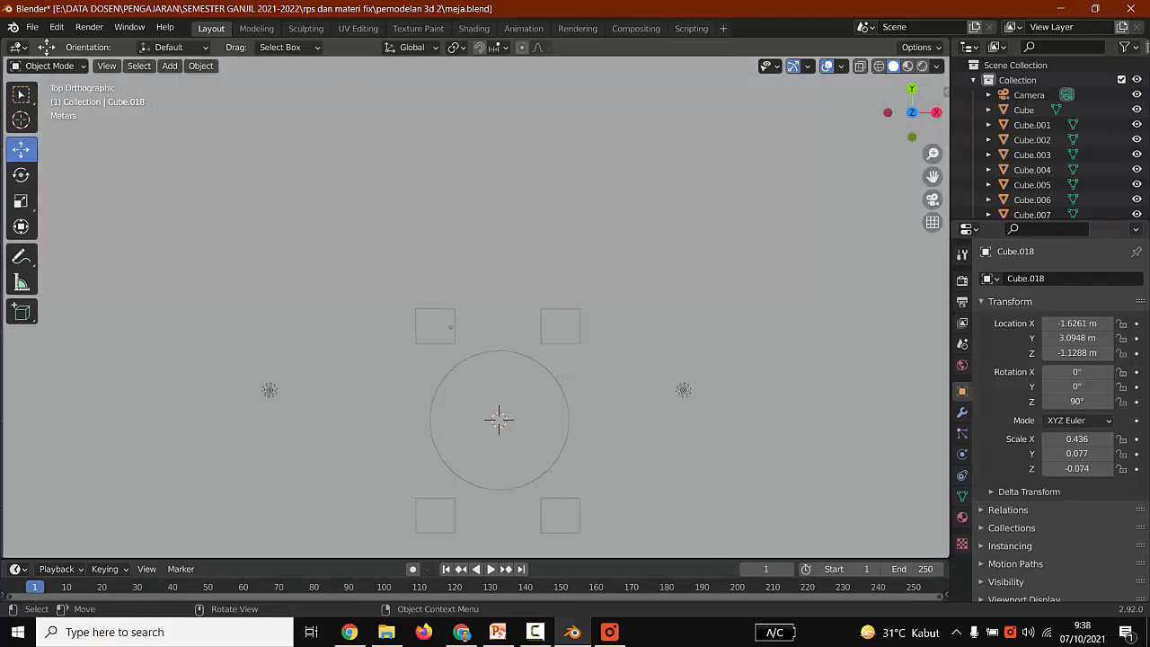
# Step: Duplicate one stool and place the copy centred on the X axis at the table's positive X side
pyautogui.click(860, 65)
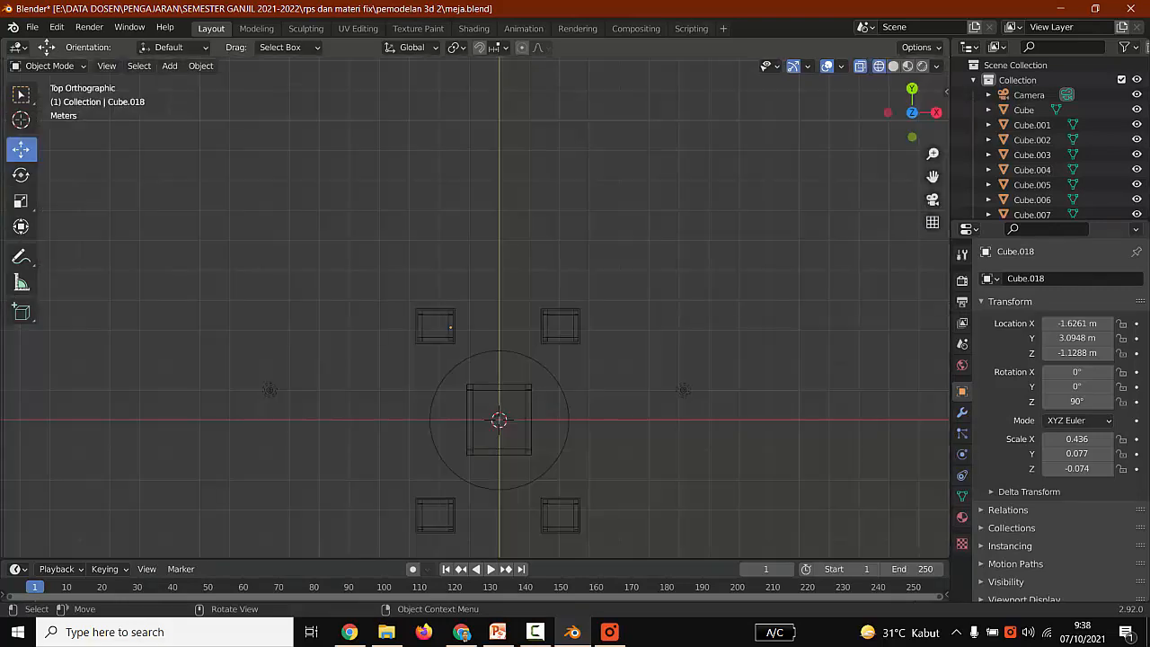
pyautogui.moveTo(665, 273); pyautogui.dragTo(530, 356)
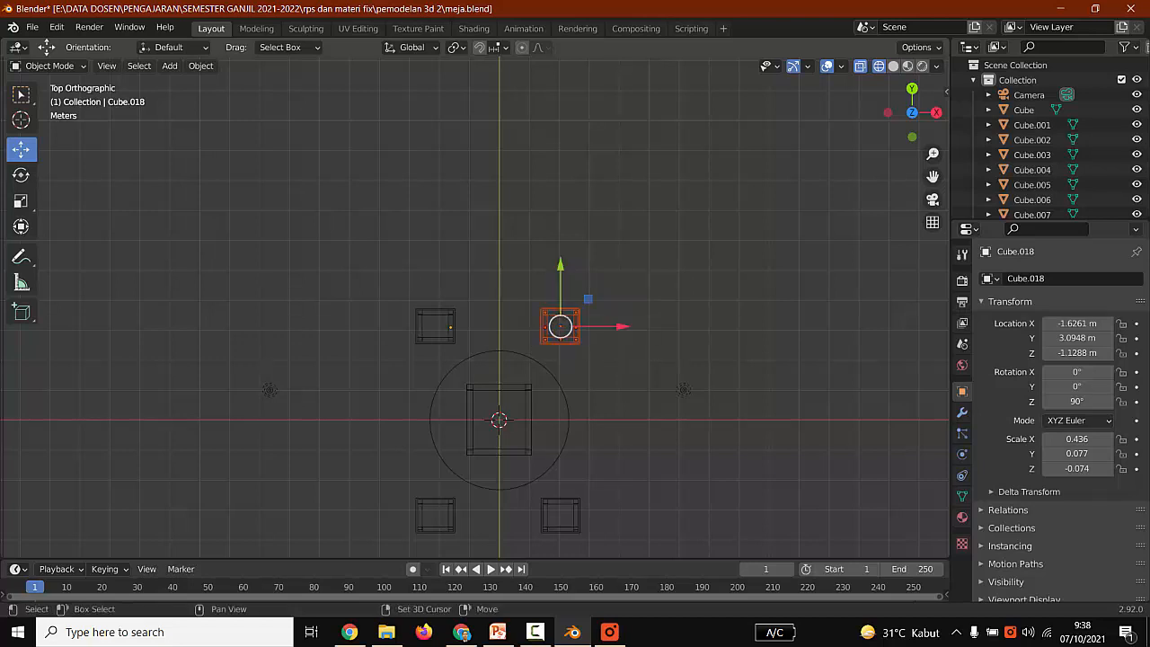
pyautogui.moveTo(560, 326); pyautogui.dragTo(619, 421)
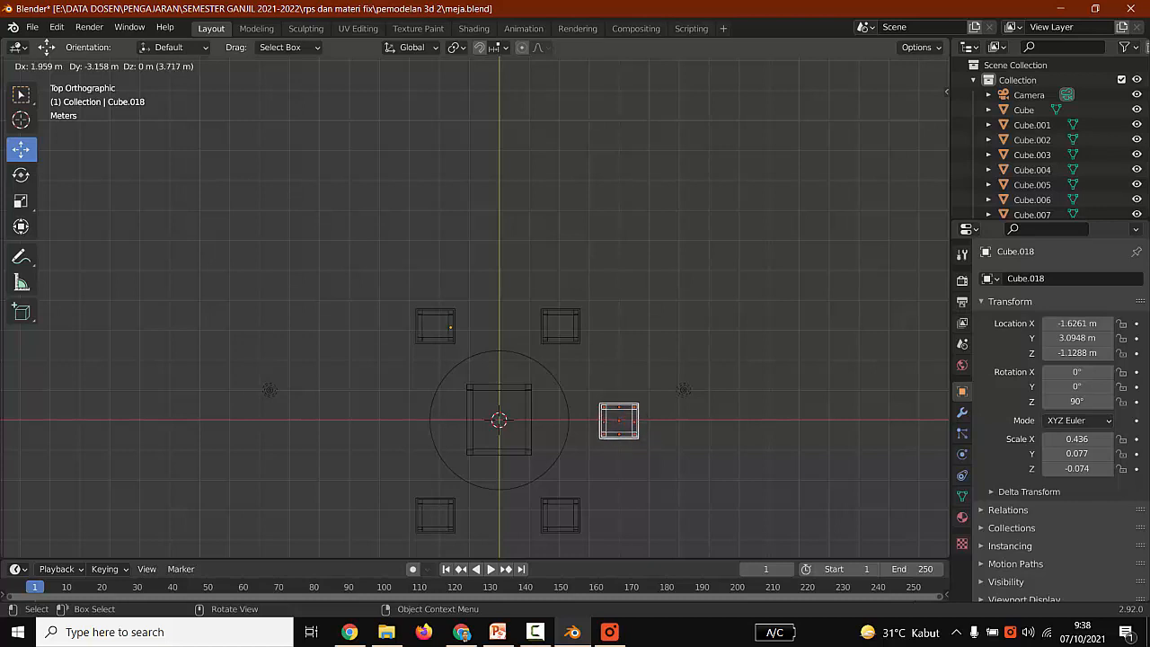
pyautogui.click(617, 419)
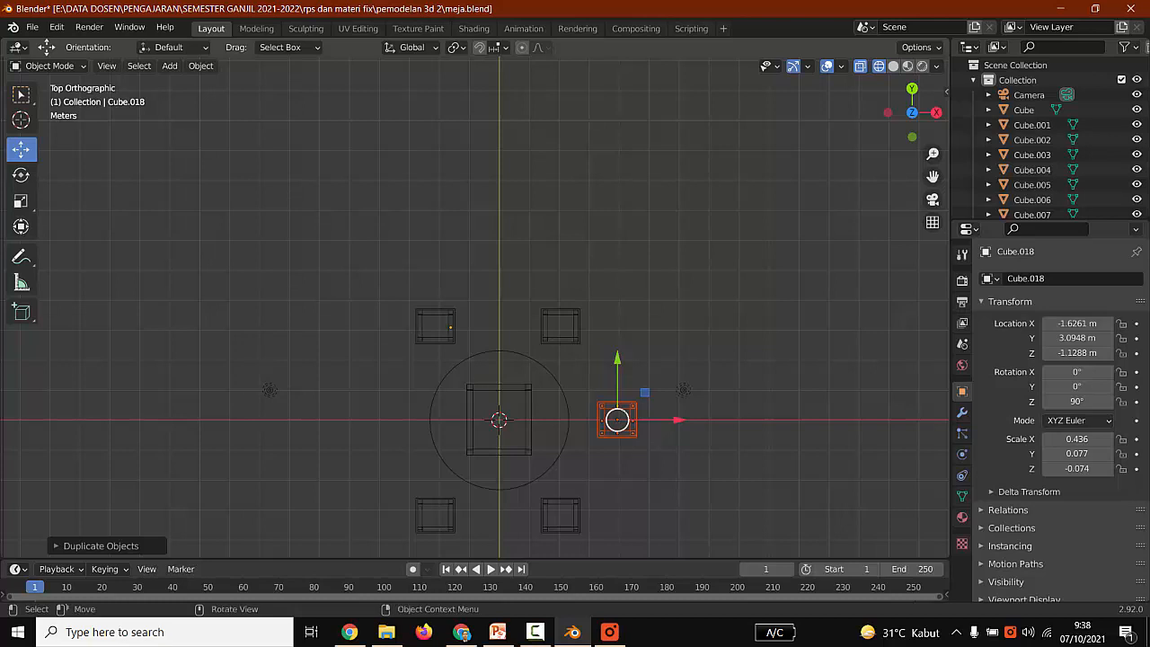
# Step: Paste another copy of the stool and move it about 8 m along negative X to the table's opposite side
pyautogui.hotkey('ctrl', 'v')
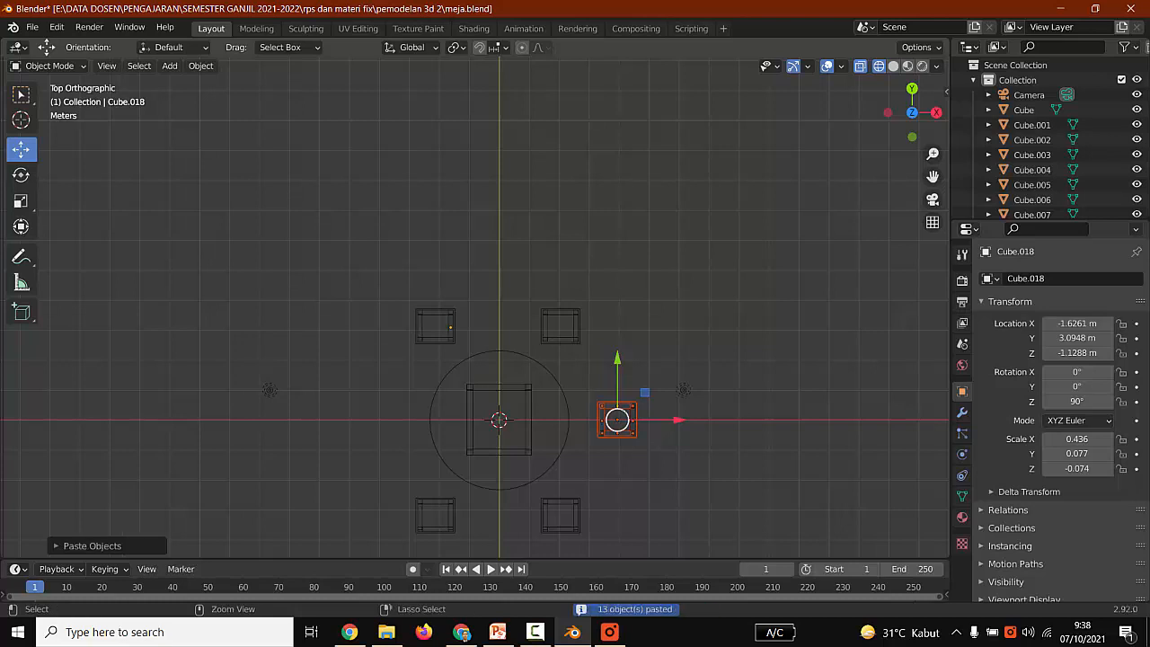
pyautogui.press('g')
pyautogui.press('x')
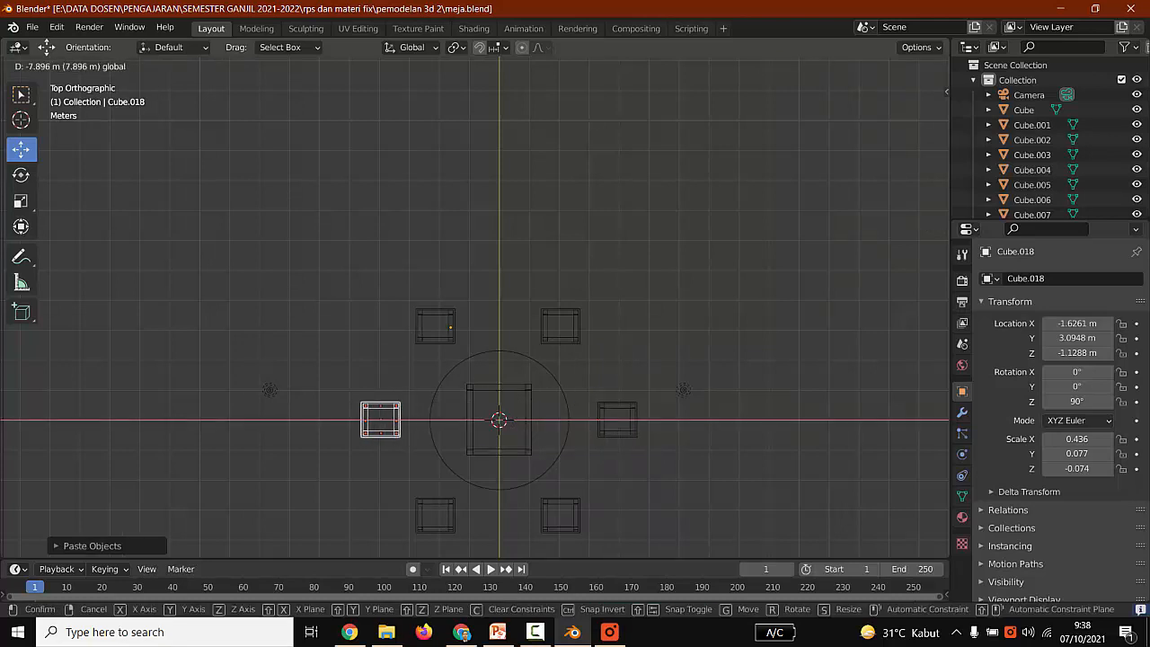
pyautogui.press('Return')
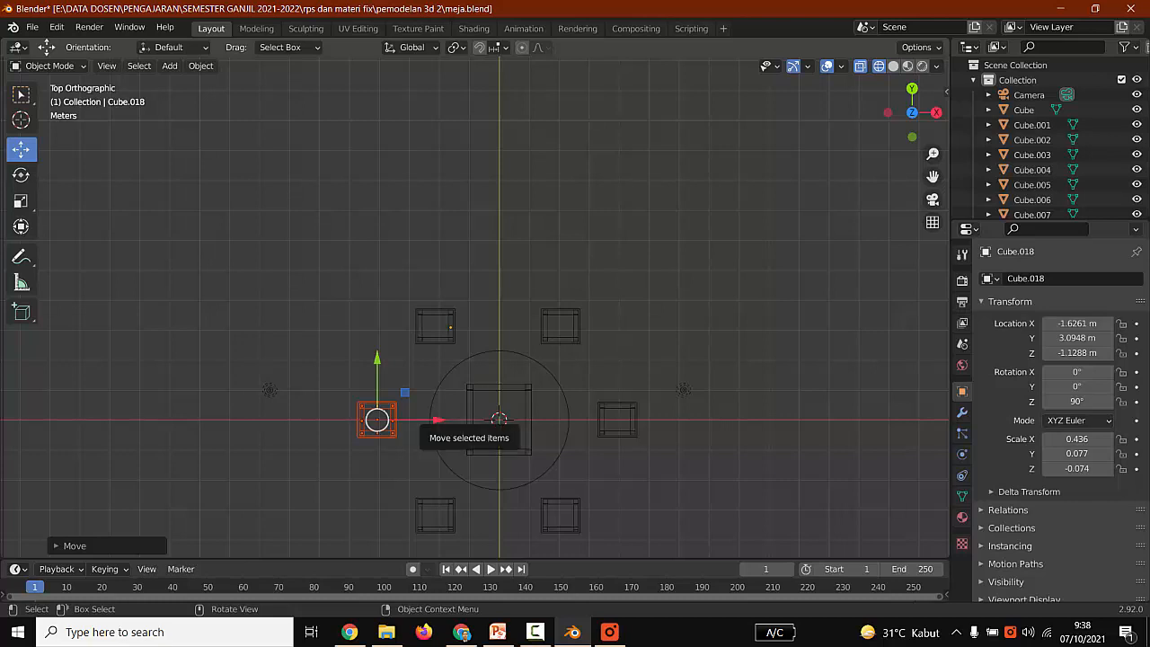
pyautogui.moveTo(438, 420); pyautogui.dragTo(439, 420)
pyautogui.click(405, 369)
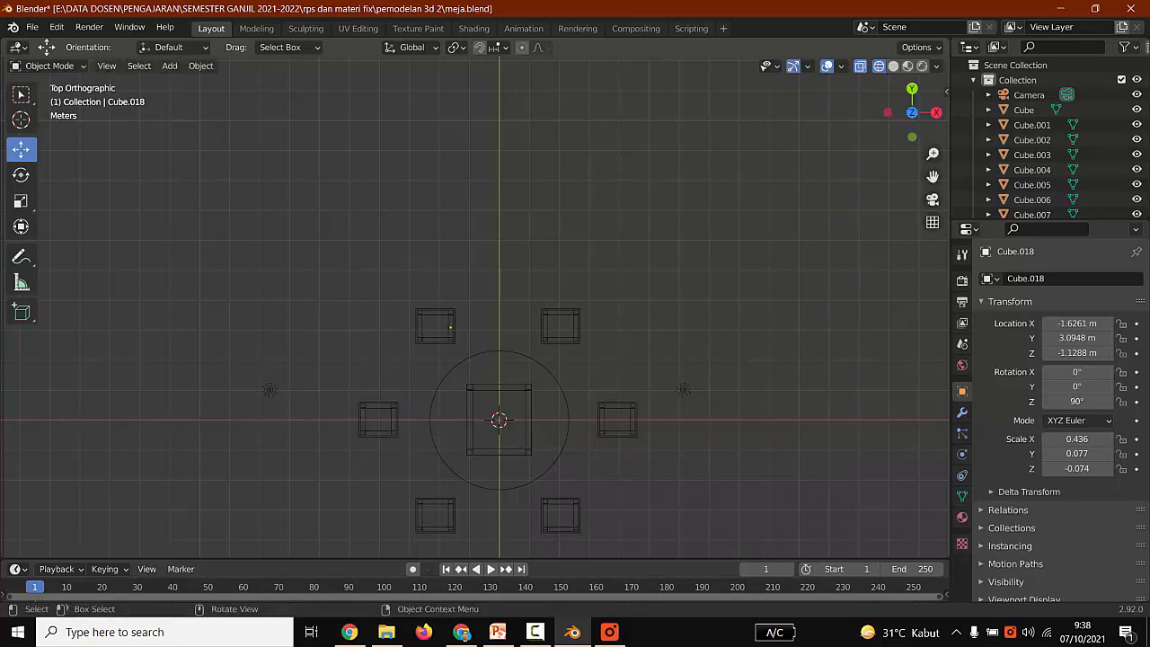
# Step: Examine the six stools around the table in perspective, in wireframe and solid display
pyautogui.moveTo(405, 369); pyautogui.dragTo(426, 241, button='middle')
pyautogui.scroll(2, 317, 264)
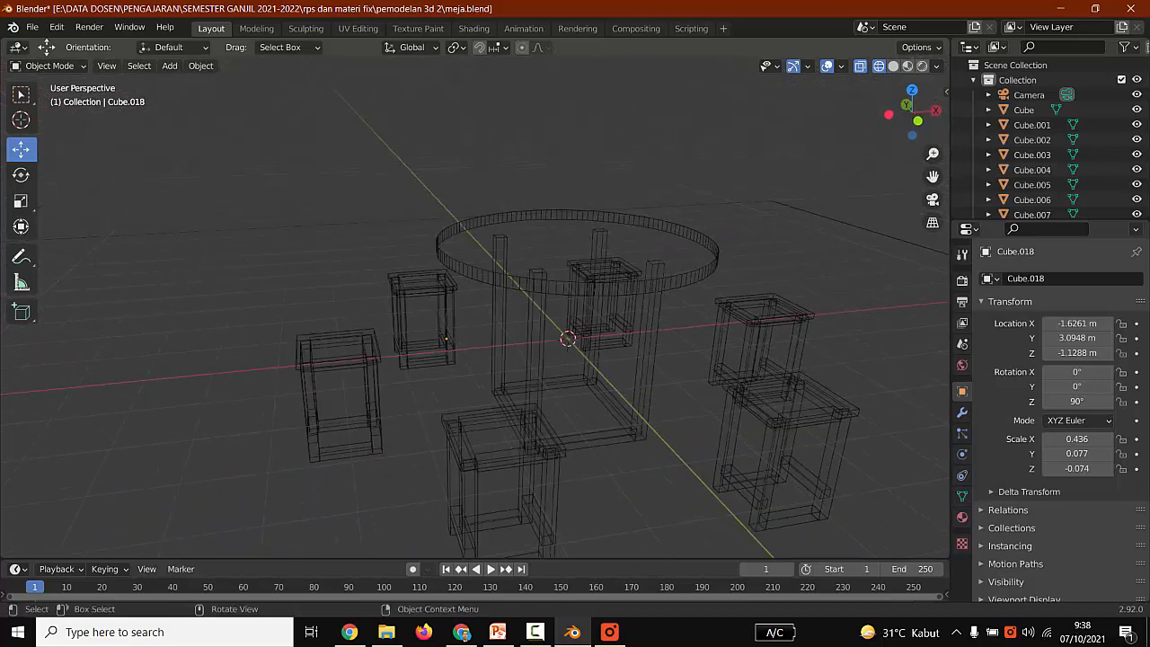
pyautogui.click(893, 66)
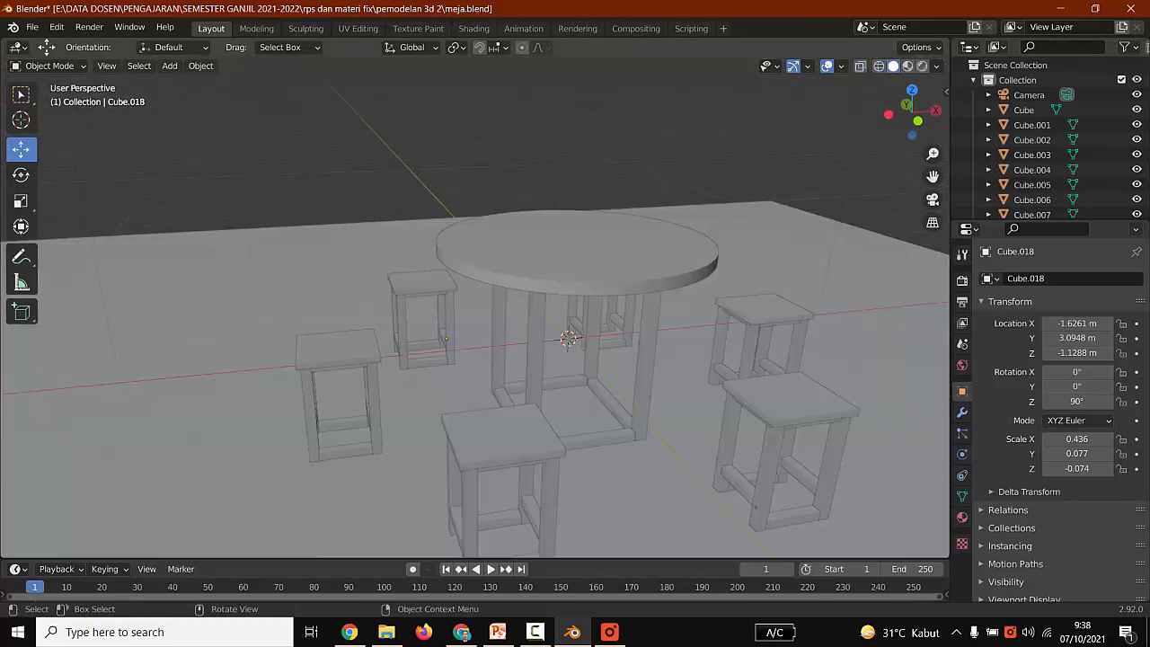
pyautogui.scroll(-4, 480, 309)
pyautogui.moveTo(480, 309)
pyautogui.mouseDown(button='middle')
pyautogui.moveTo(463, 273)
pyautogui.moveTo(359, 304)
pyautogui.moveTo(392, 261)
pyautogui.moveTo(412, 310)
pyautogui.moveTo(333, 288)
pyautogui.moveTo(333, 316)
pyautogui.moveTo(480, 321)
pyautogui.mouseUp(button='middle')
pyautogui.scroll(3, 412, 310)
pyautogui.scroll(-3, 482, 318)
pyautogui.scroll(4, 484, 318)
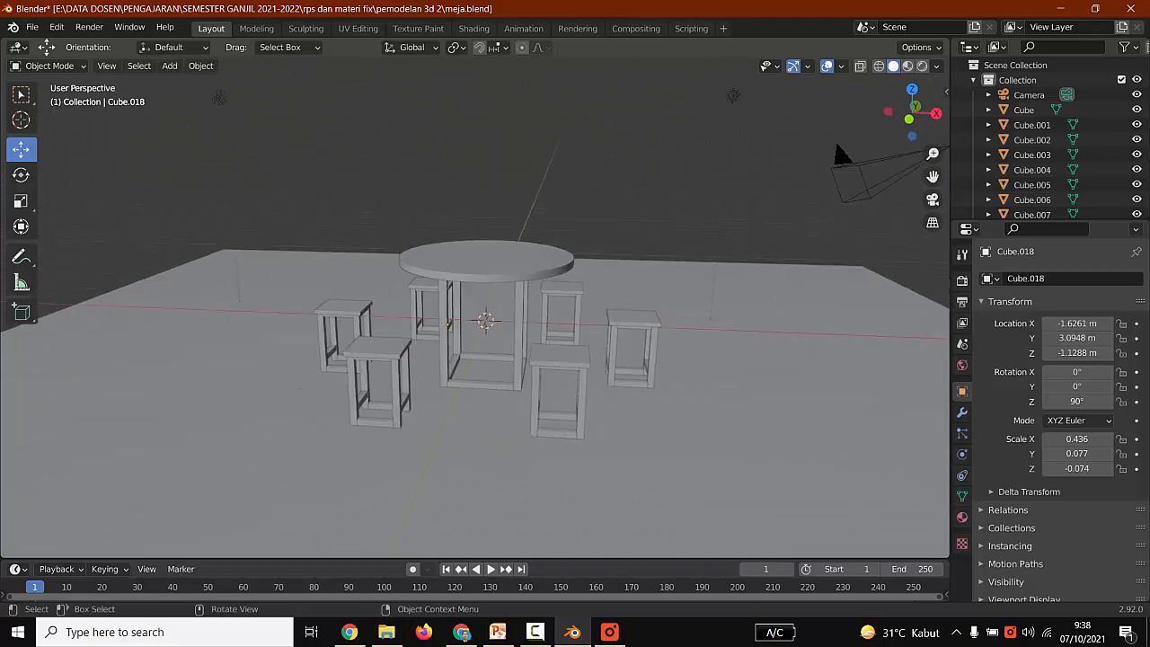
pyautogui.moveTo(483, 318); pyautogui.dragTo(414, 315, button='middle')
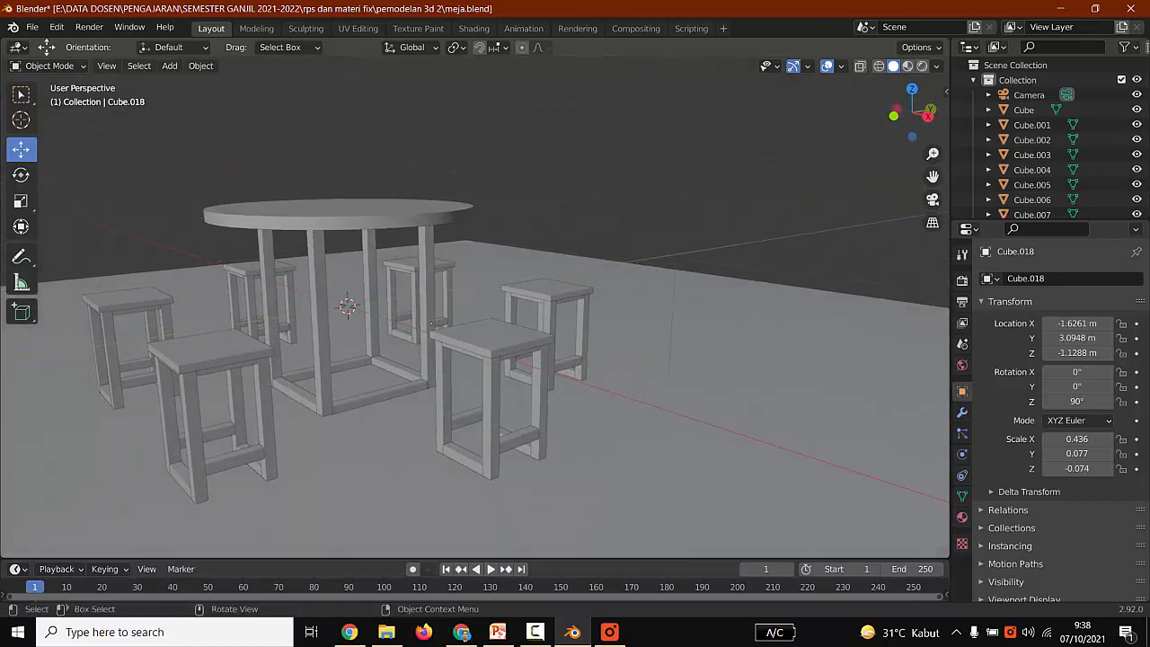
# Step: Paste a copy of the round tabletop, lower it about 0.2 m along Z and scale it to about 0.78
pyautogui.scroll(2, 430, 323)
pyautogui.hotkey('ctrl', 'v')
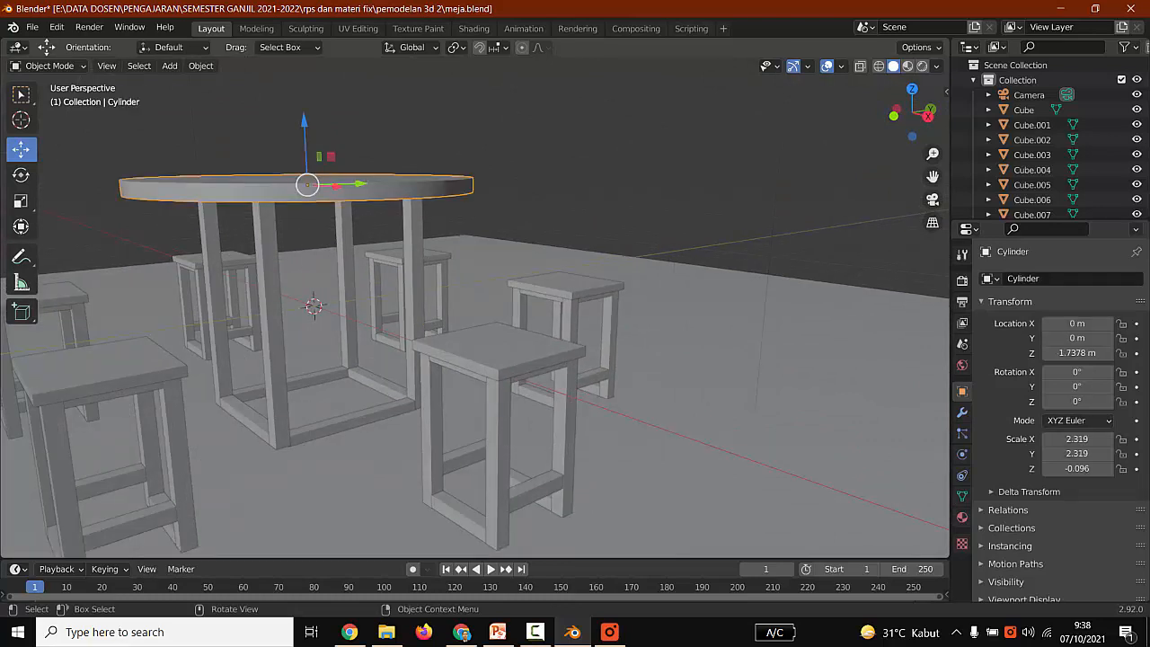
pyautogui.press('g')
pyautogui.press('z')
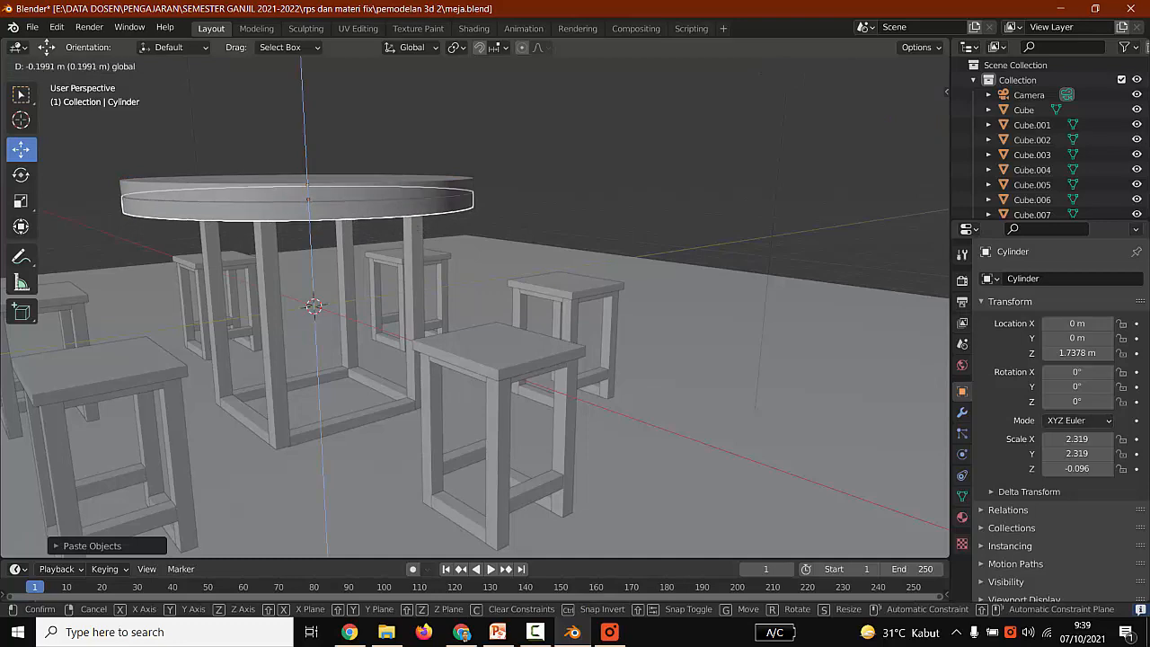
pyautogui.click(299, 148)
pyautogui.press('s')
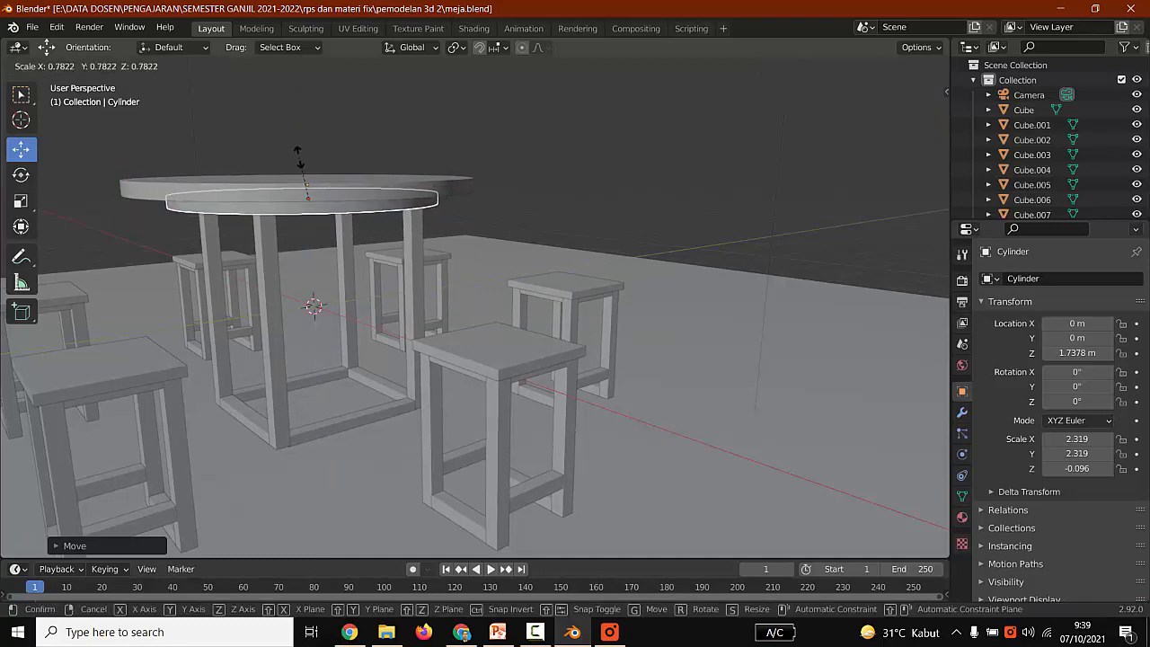
pyautogui.click(301, 159)
pyautogui.click(300, 160)
# Step: Raise the smaller disc along Z to 1.5804 m so it sits against the tabletop's underside
pyautogui.moveTo(503, 359)
pyautogui.mouseDown(button='middle')
pyautogui.moveTo(422, 335)
pyautogui.moveTo(436, 354)
pyautogui.moveTo(508, 357)
pyautogui.mouseUp(button='middle')
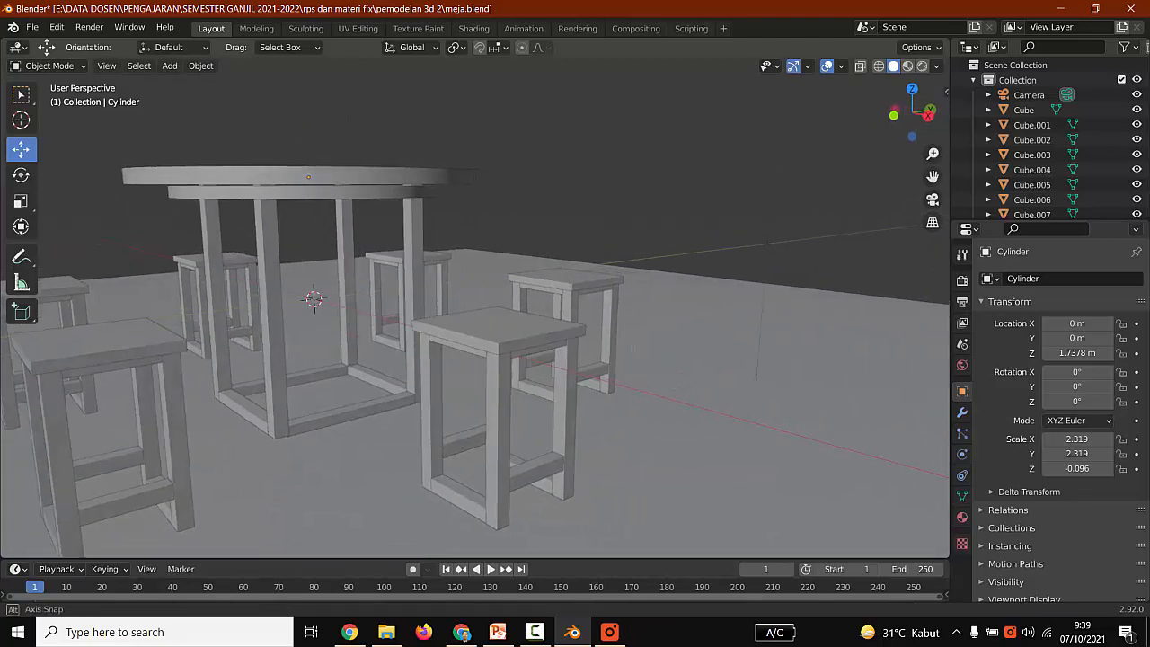
pyautogui.click(309, 191)
pyautogui.moveTo(306, 130); pyautogui.dragTo(306, 127)
pyautogui.click(539, 144)
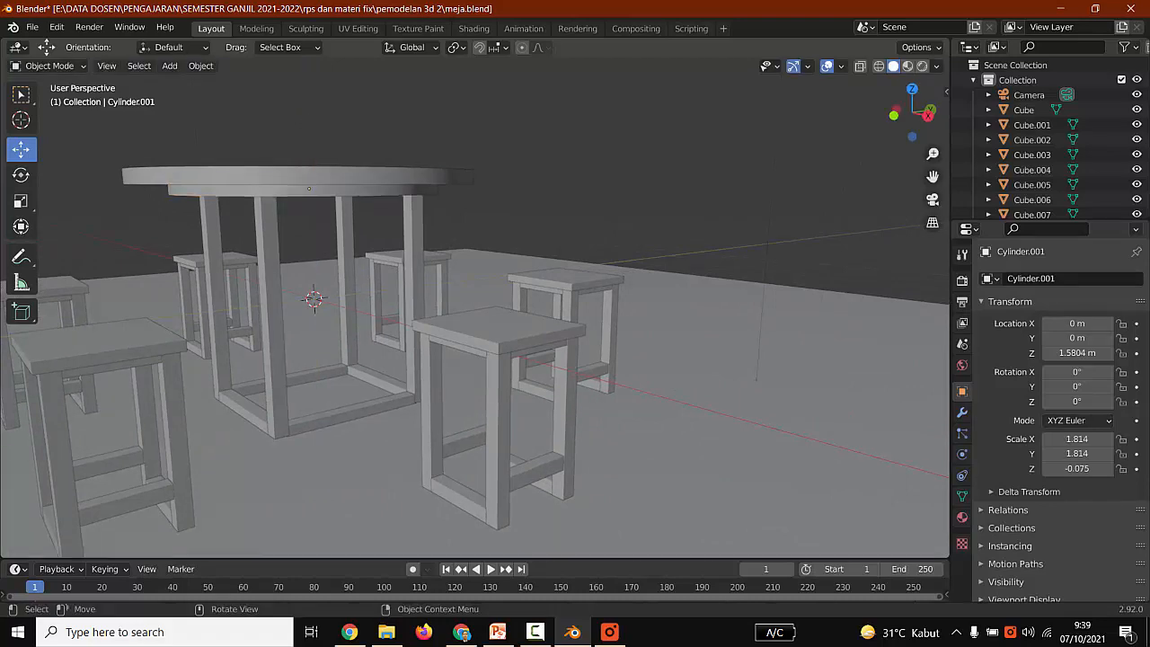
# Step: Check the table from above and save the file meja.blend
pyautogui.moveTo(485, 342); pyautogui.dragTo(490, 371, button='middle')
pyautogui.scroll(-4, 490, 371)
pyautogui.scroll(3, 474, 310)
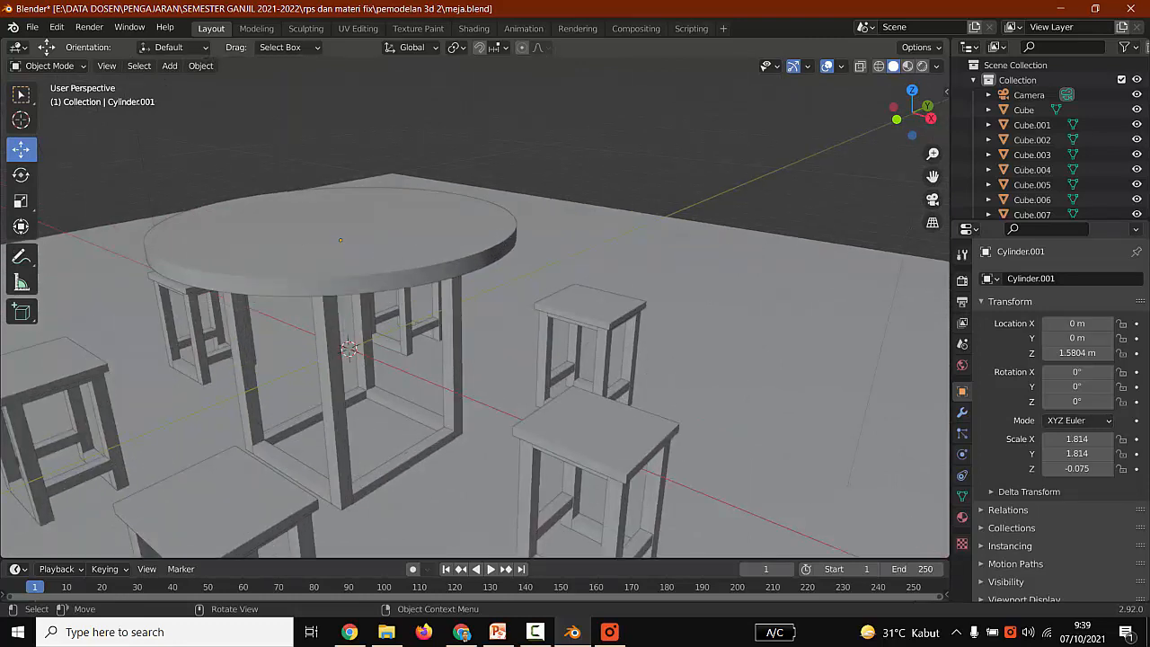
pyautogui.scroll(-2, 474, 311)
pyautogui.press('ctrl')
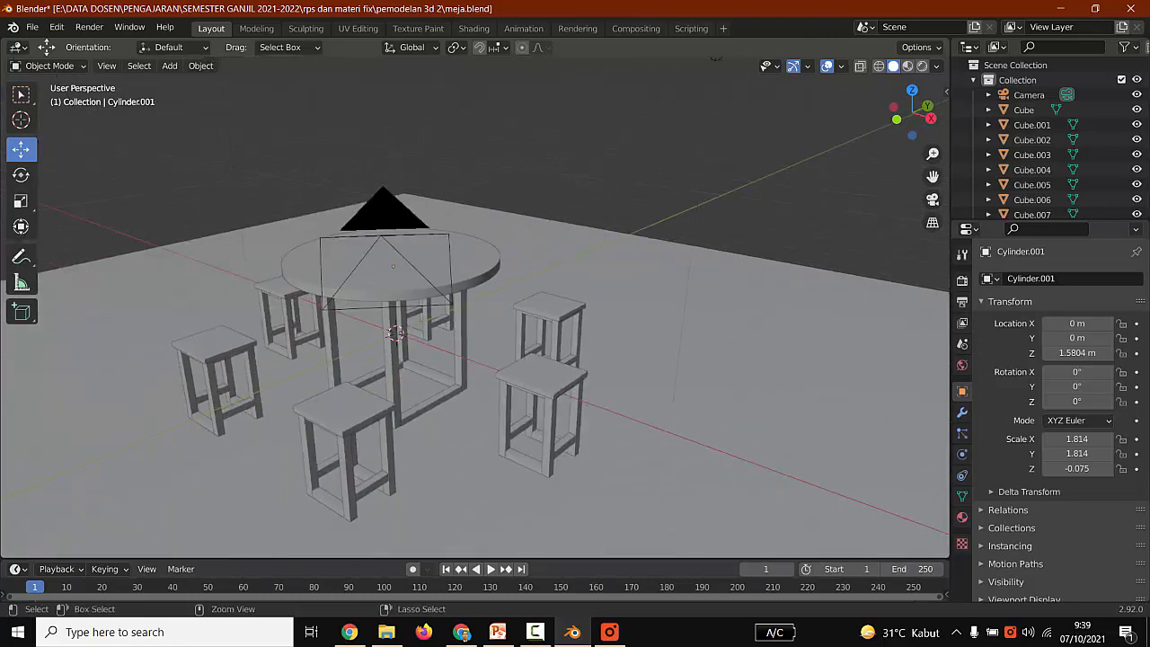
pyautogui.hotkey('ctrl', 's')
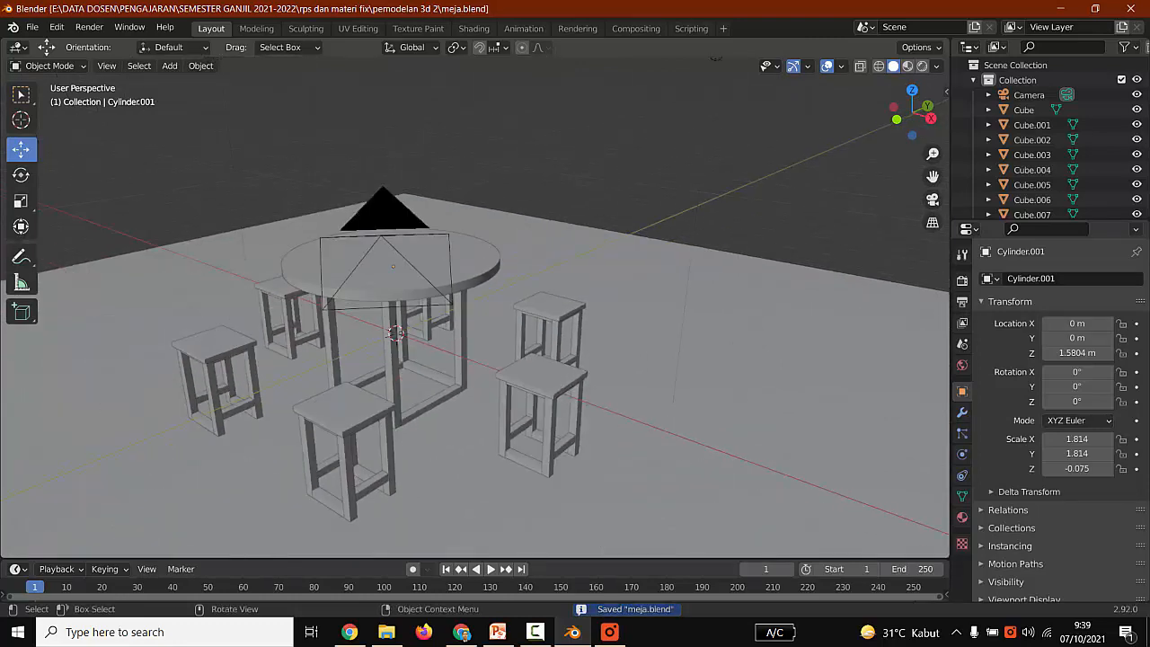
pyautogui.scroll(3, 475, 310)
pyautogui.scroll(-1, 474, 311)
pyautogui.scroll(-3, 474, 310)
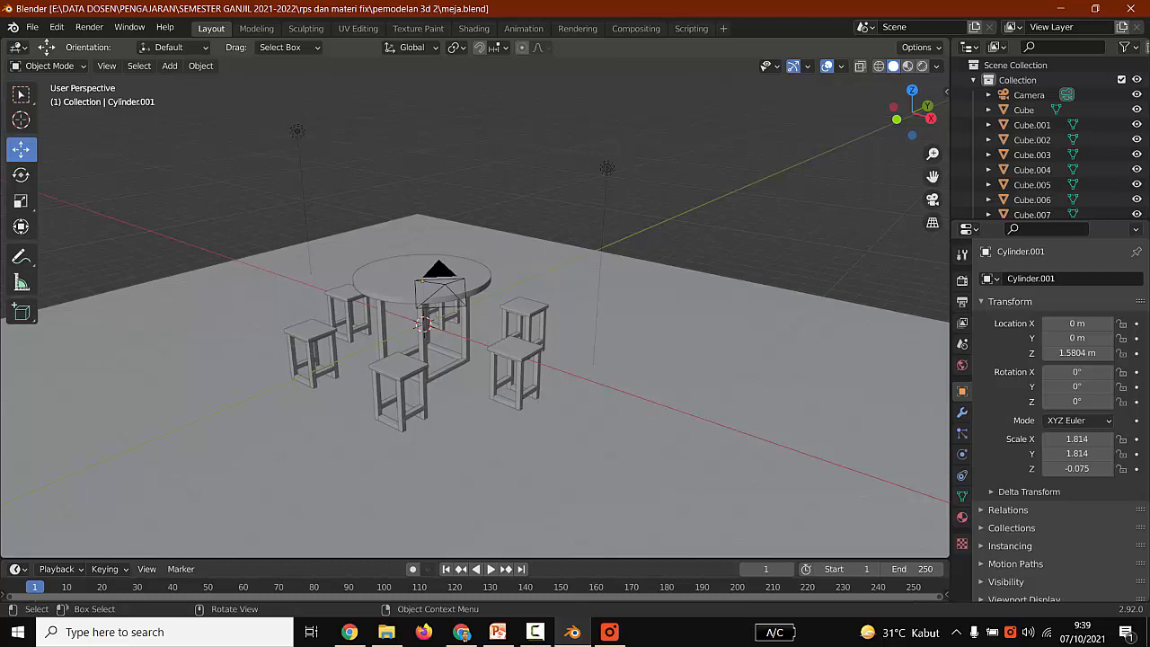
pyautogui.click(376, 411)
pyautogui.scroll(5, 376, 412)
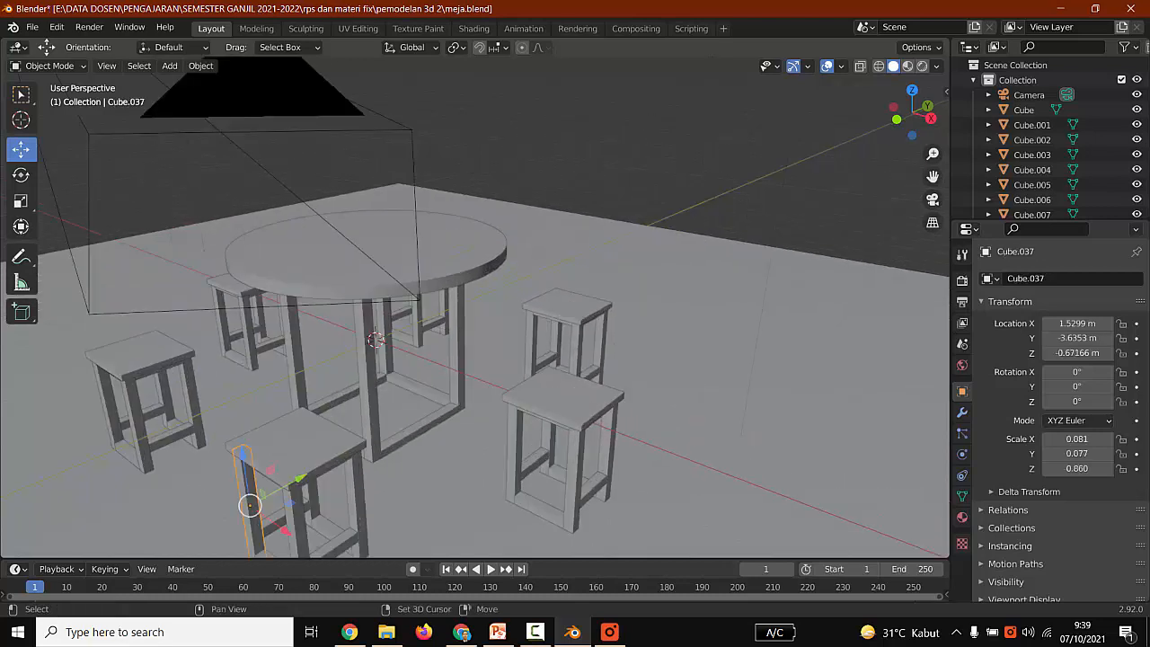
pyautogui.keyDown('shift'); pyautogui.click(301, 514); pyautogui.keyUp('shift')
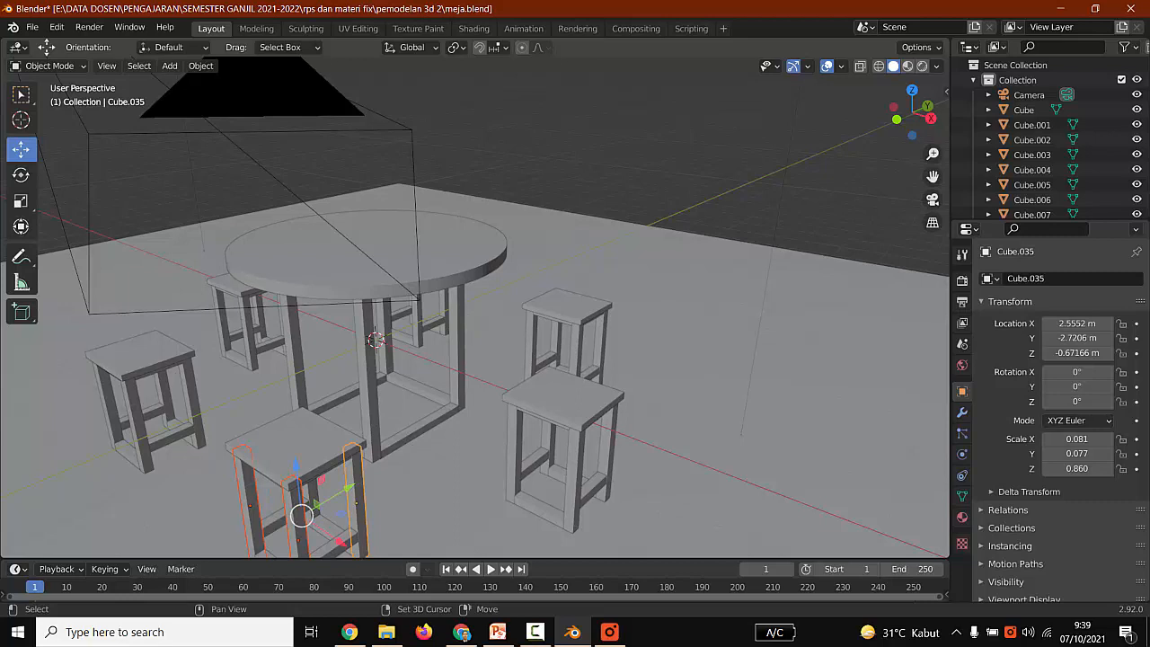
pyautogui.keyDown('shift'); pyautogui.click(314, 495); pyautogui.keyUp('shift')
pyautogui.scroll(-3, 314, 494)
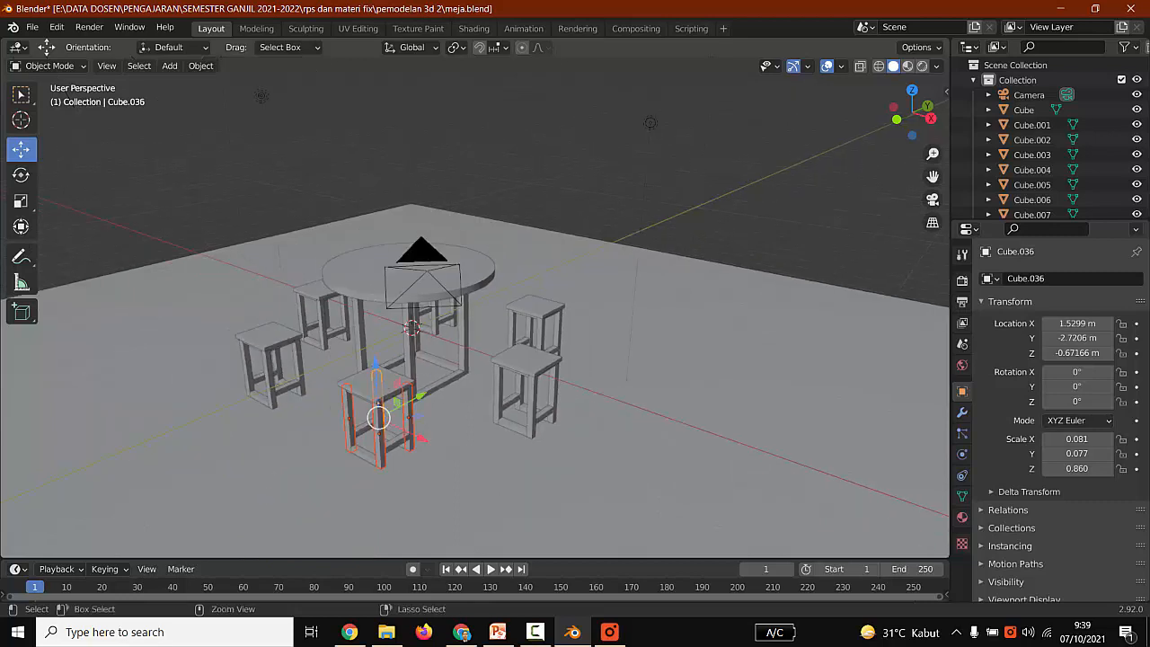
pyautogui.hotkey('alt', 'a')
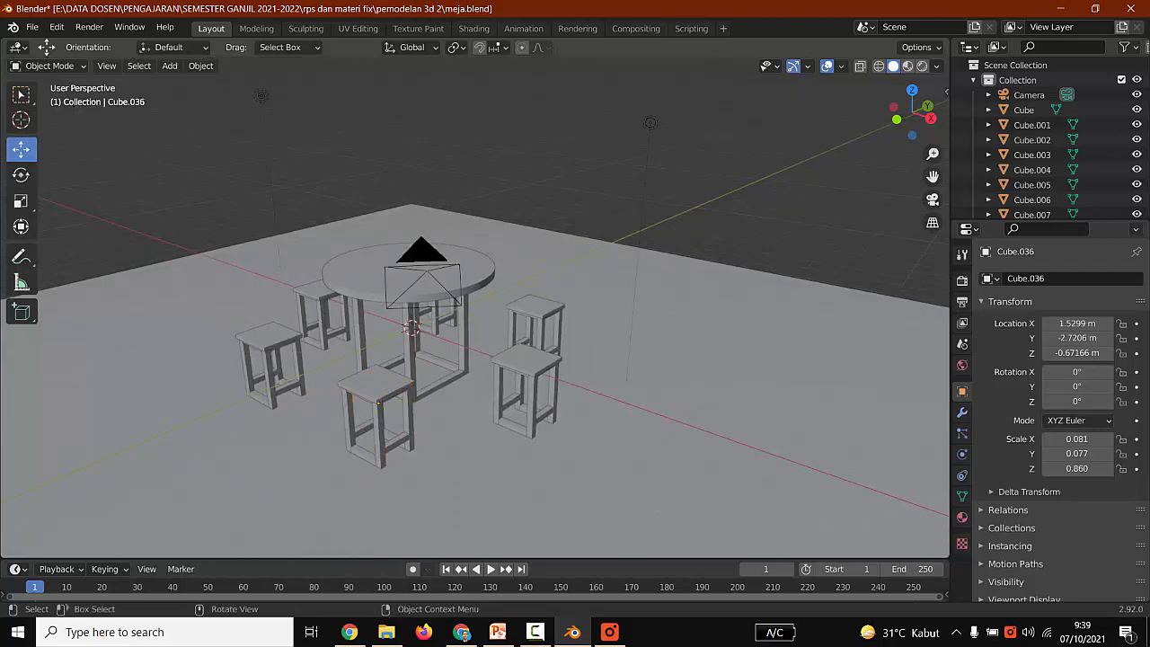
# Step: Clear the selection and save the scene again
pyautogui.click(411, 337)
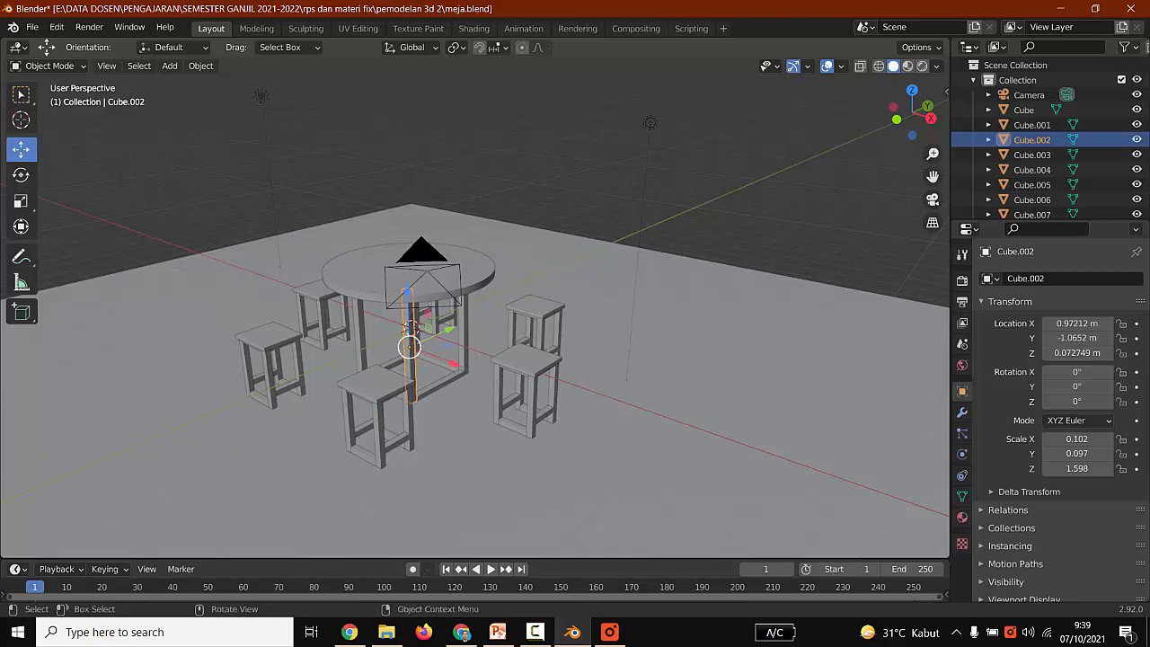
pyautogui.hotkey('alt', 'a')
pyautogui.hotkey('ctrl', 's')
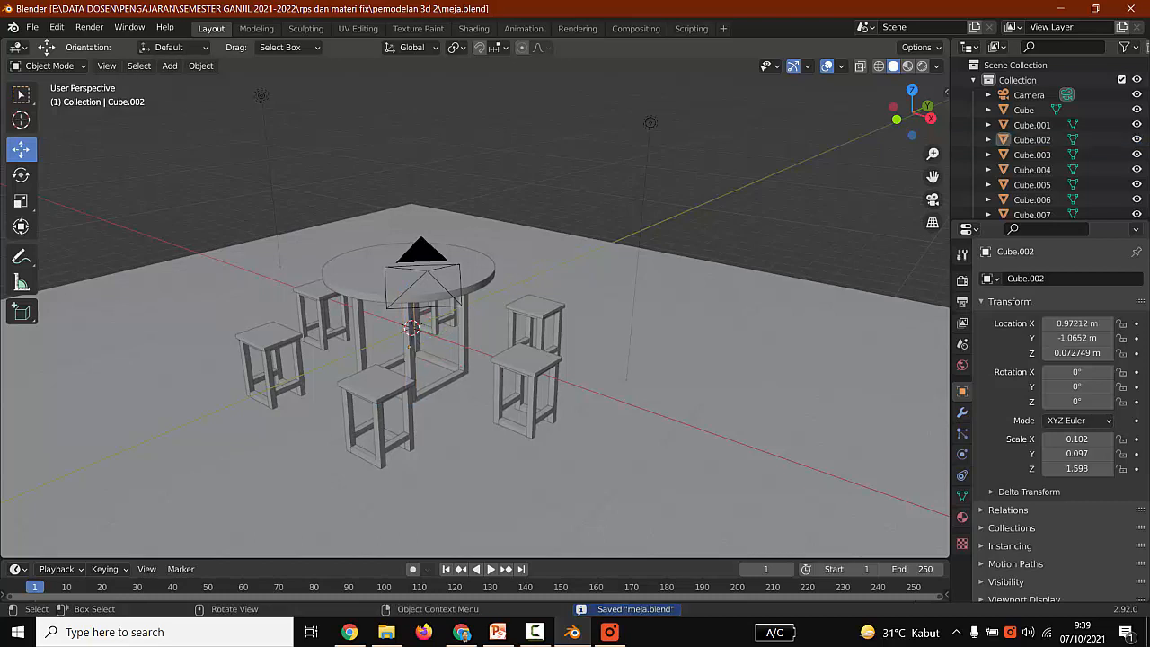
pyautogui.scroll(2, 476, 319)
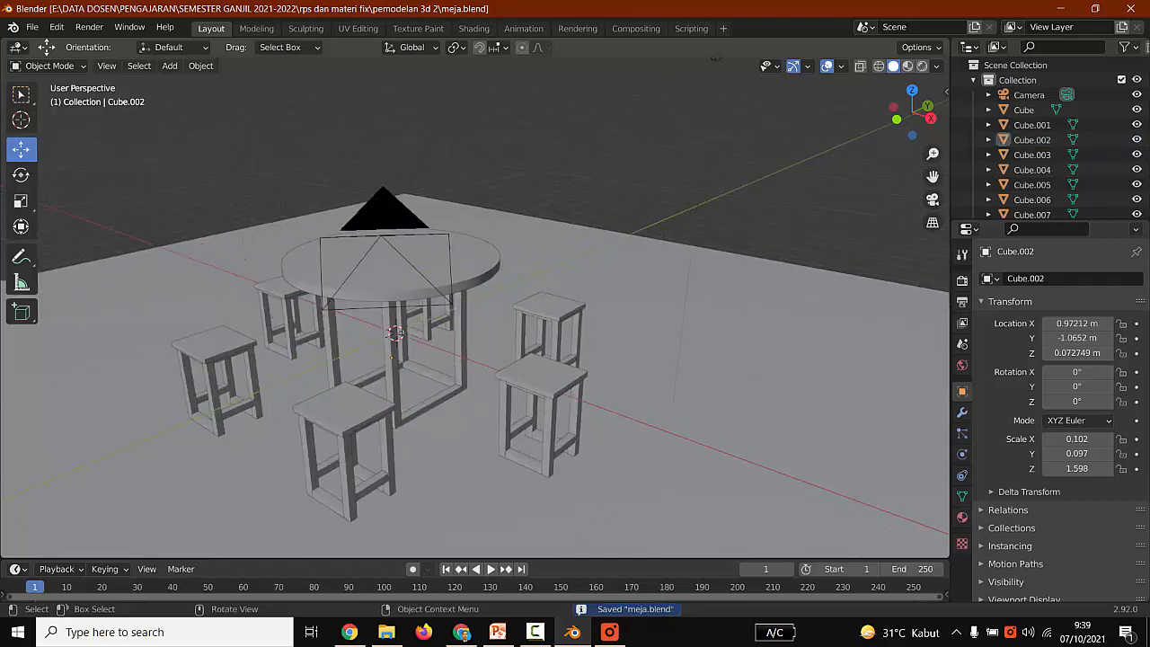
pyautogui.moveTo(476, 319); pyautogui.dragTo(896, 315, button='middle')
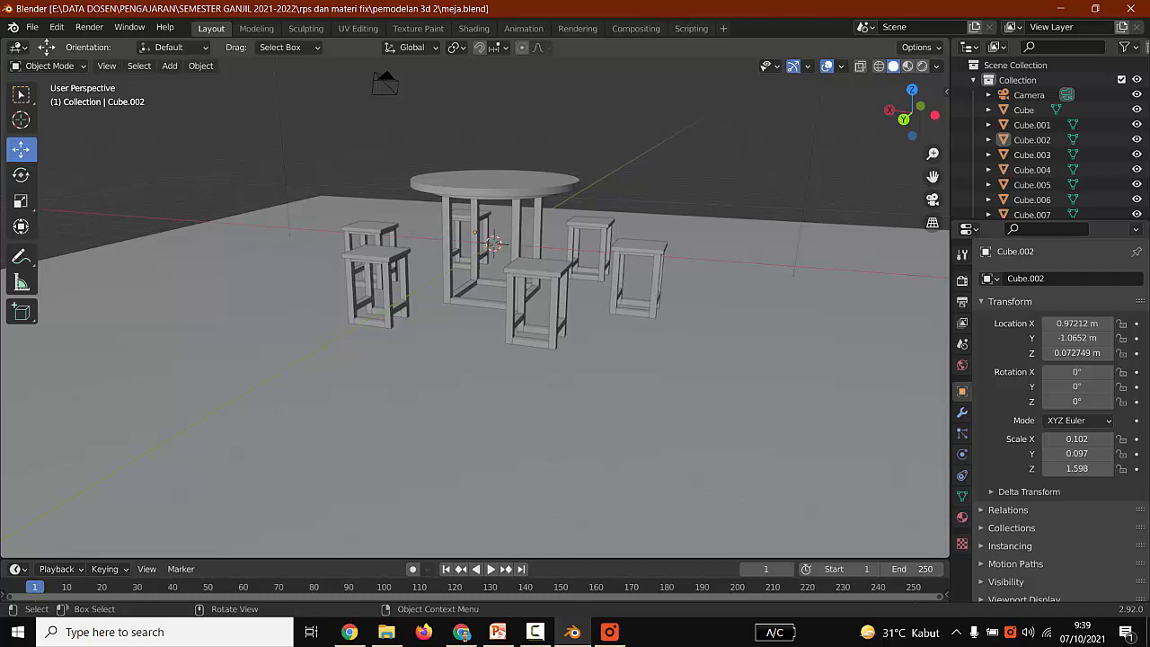
pyautogui.click(169, 66)
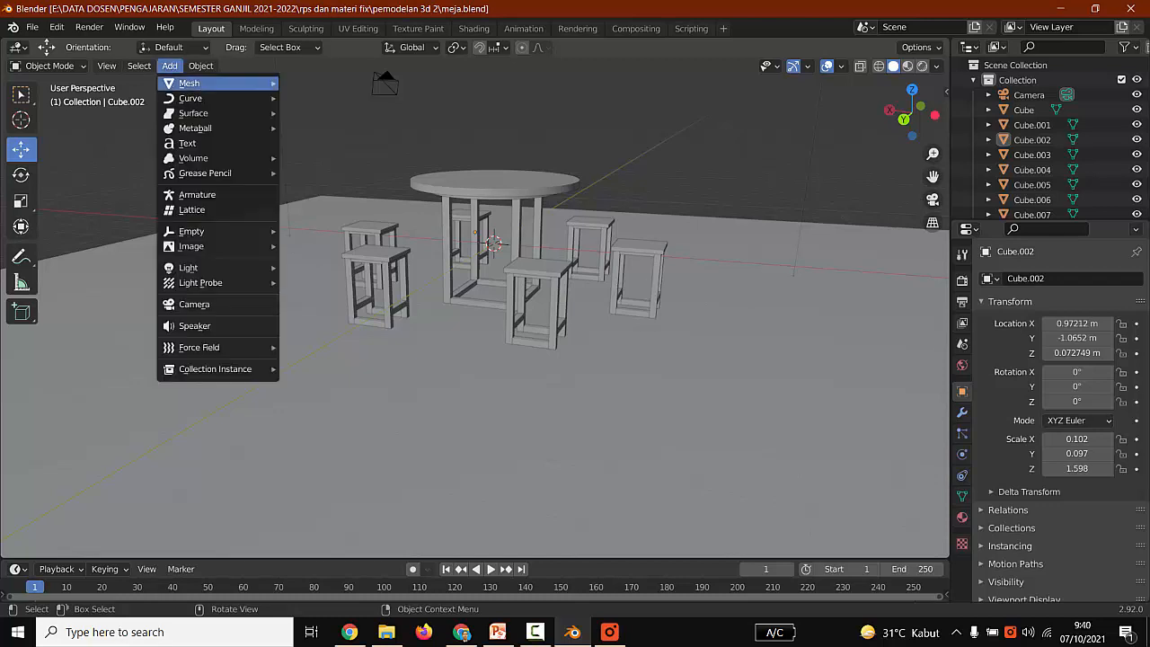
pyautogui.moveTo(189, 82)
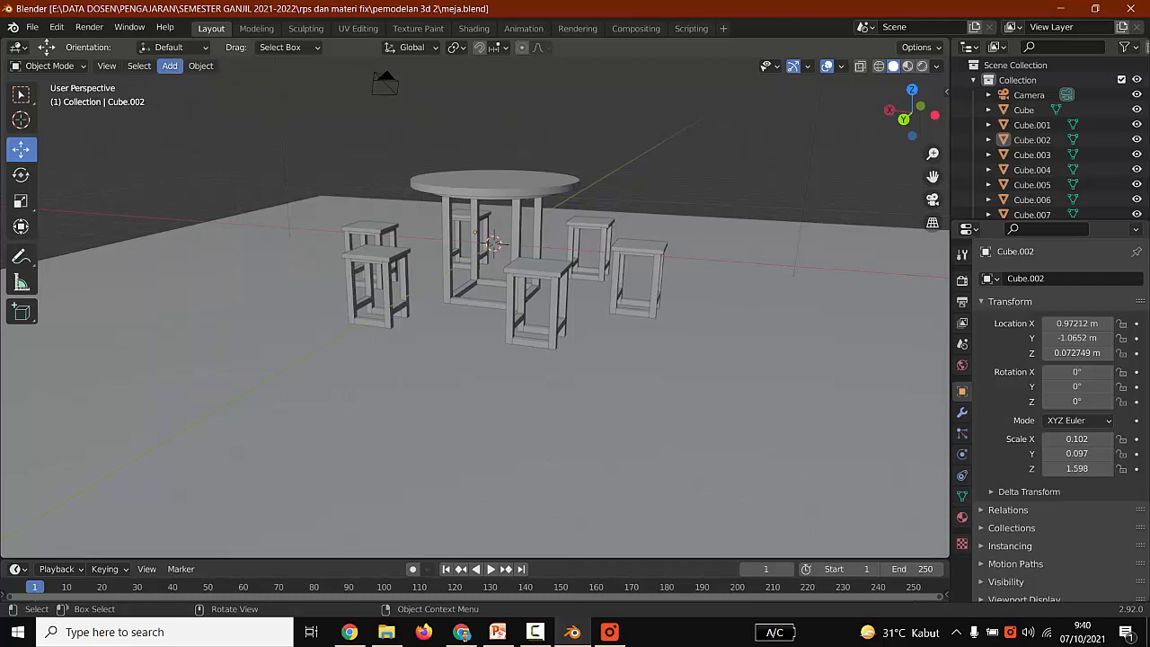
pyautogui.click(170, 66)
pyautogui.click(302, 98)
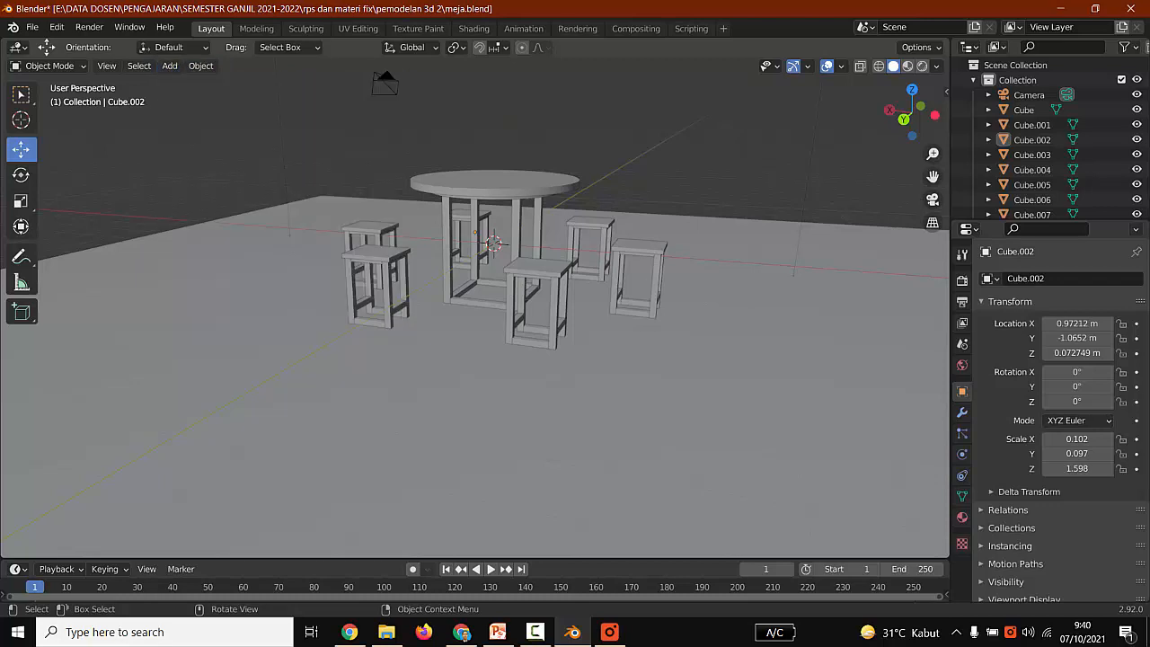
# Step: Select the table leg named Cube
pyautogui.moveTo(539, 359); pyautogui.dragTo(476, 354, button='middle')
pyautogui.scroll(5, 477, 310)
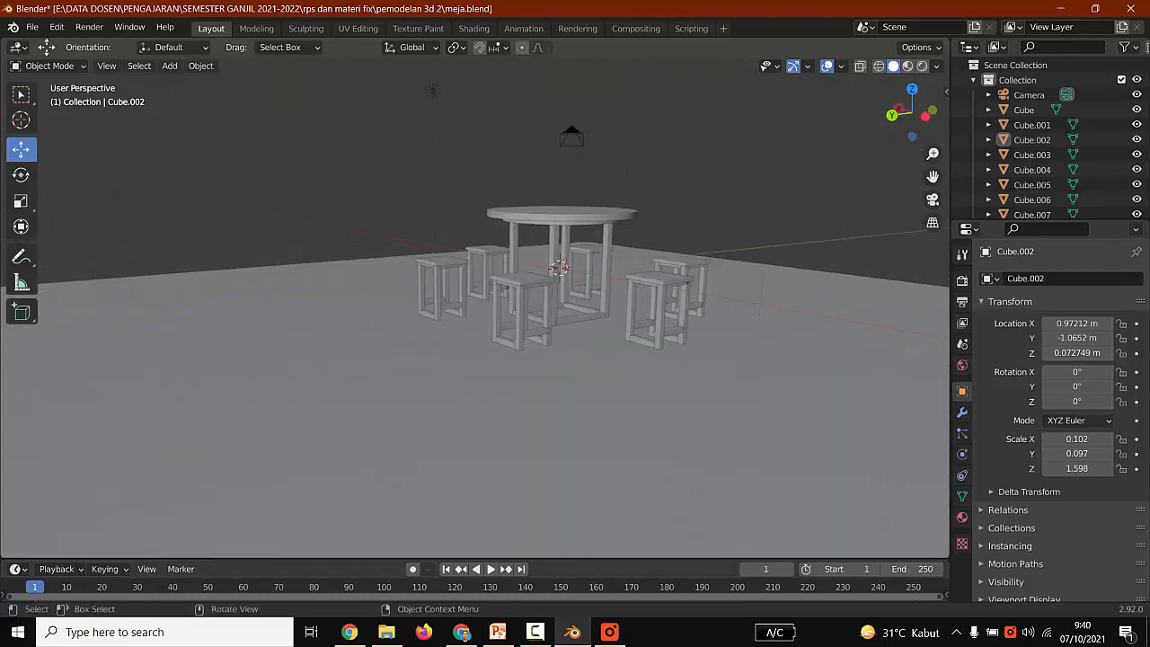
pyautogui.moveTo(612, 355); pyautogui.dragTo(399, 335, button='middle')
pyautogui.scroll(-5, 404, 367)
pyautogui.scroll(4, 405, 366)
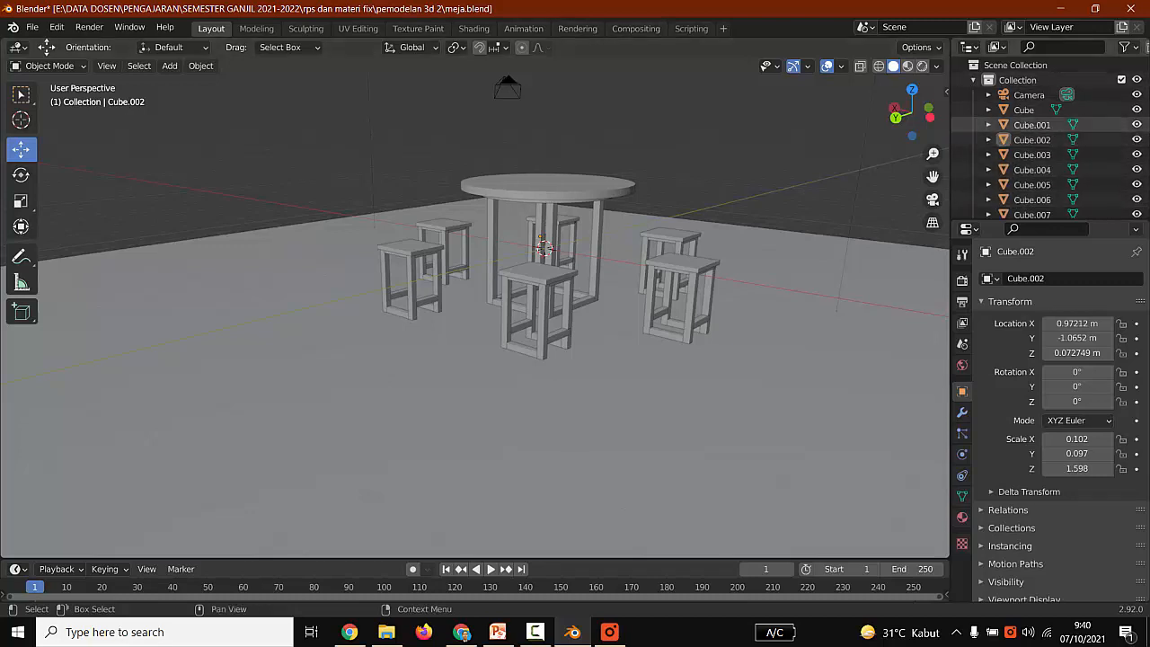
pyautogui.click(1024, 110)
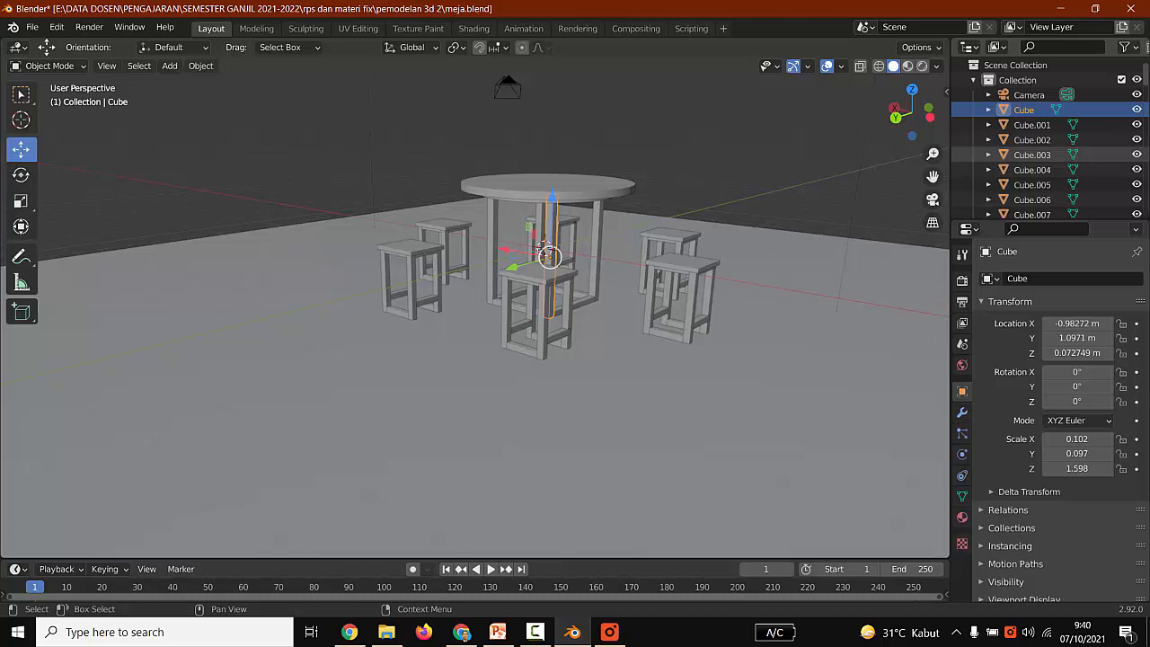
# Step: Identify the table legs Cube.001 and Cube.002 in the model by selecting each from the scene's object list
pyautogui.click(1032, 125)
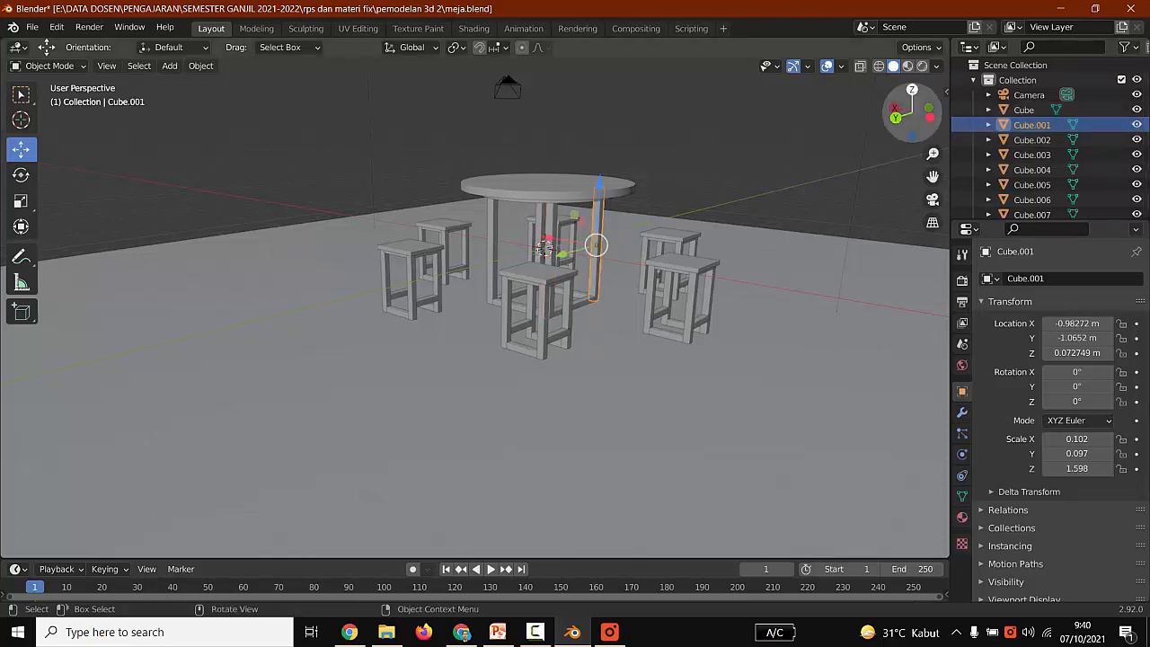
pyautogui.moveTo(933, 176); pyautogui.dragTo(849, 226)
pyautogui.scroll(4, 480, 315)
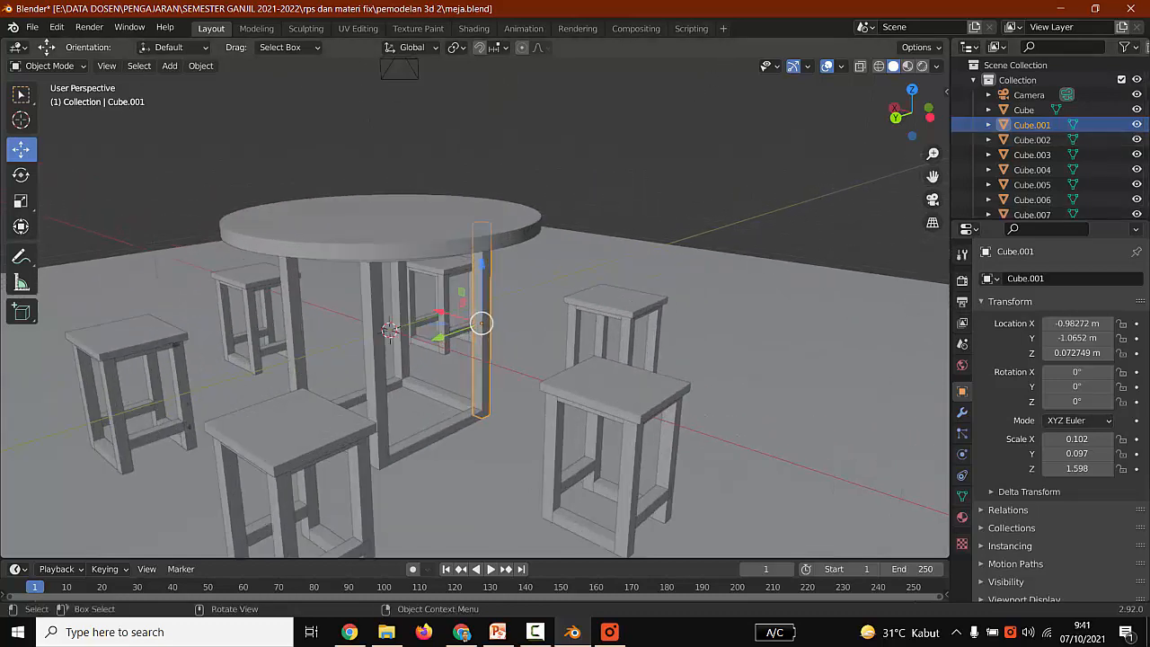
pyautogui.scroll(-5, 480, 323)
pyautogui.scroll(4, 480, 321)
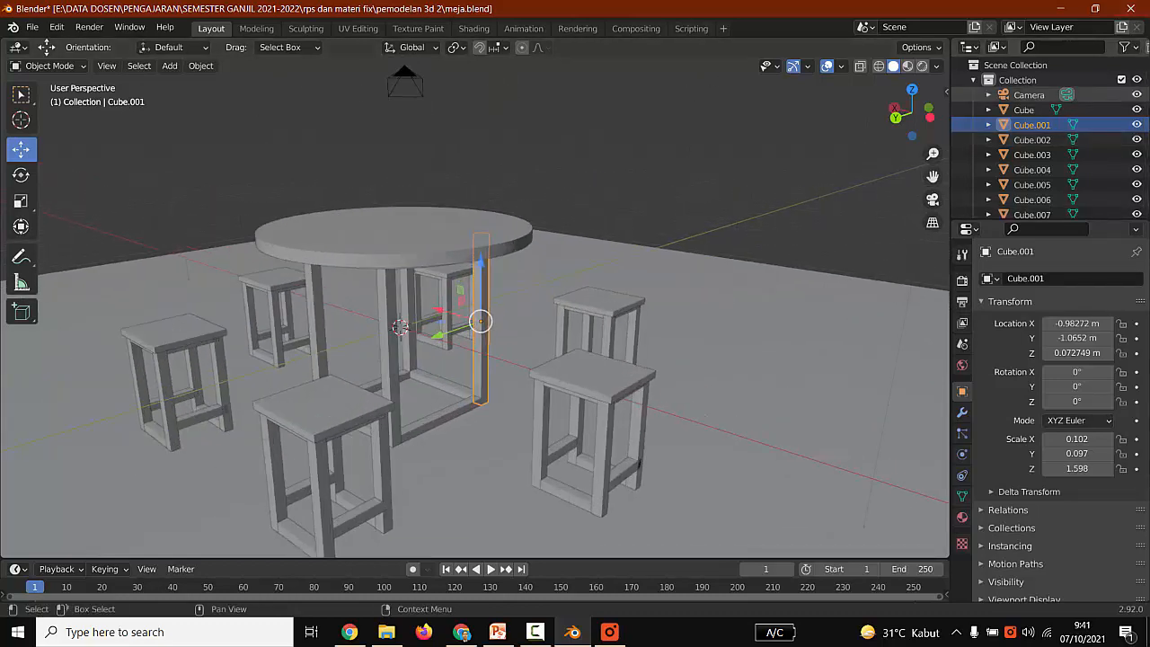
pyautogui.scroll(-6, 480, 320)
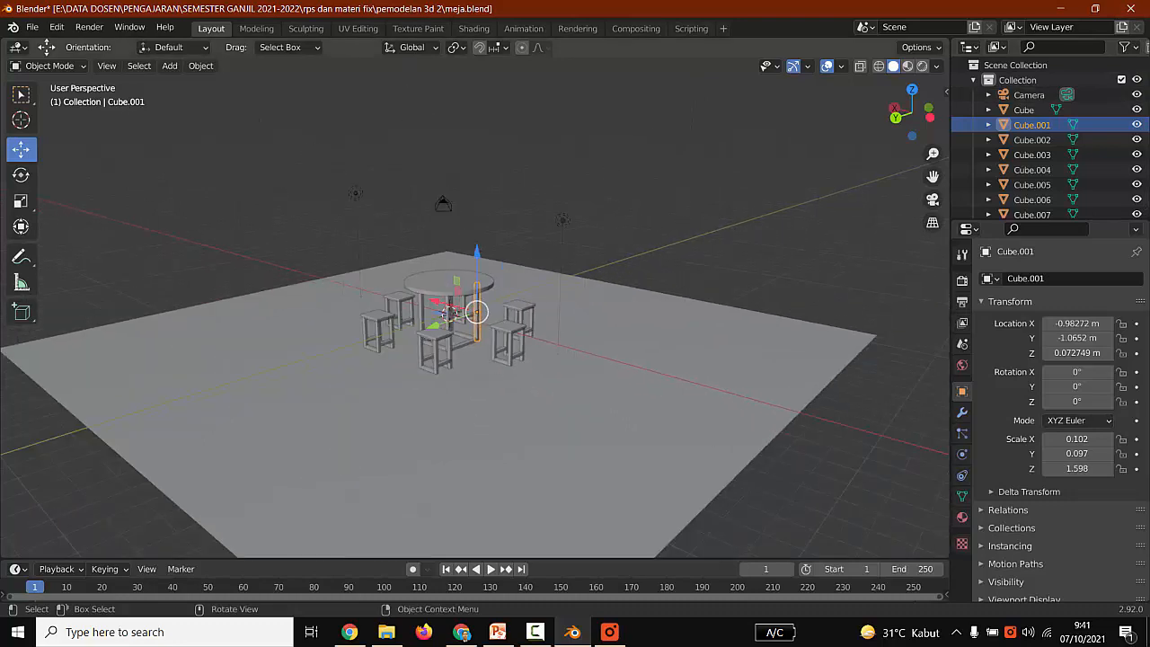
pyautogui.scroll(-3, 448, 313)
pyautogui.scroll(5, 474, 310)
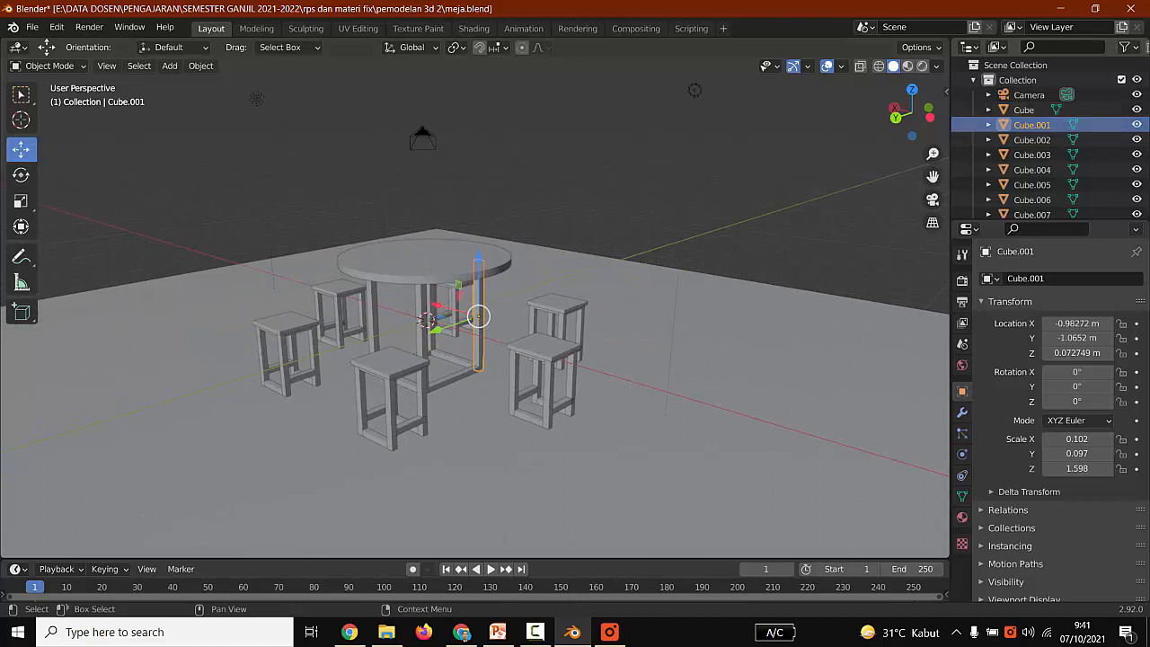
pyautogui.click(1032, 139)
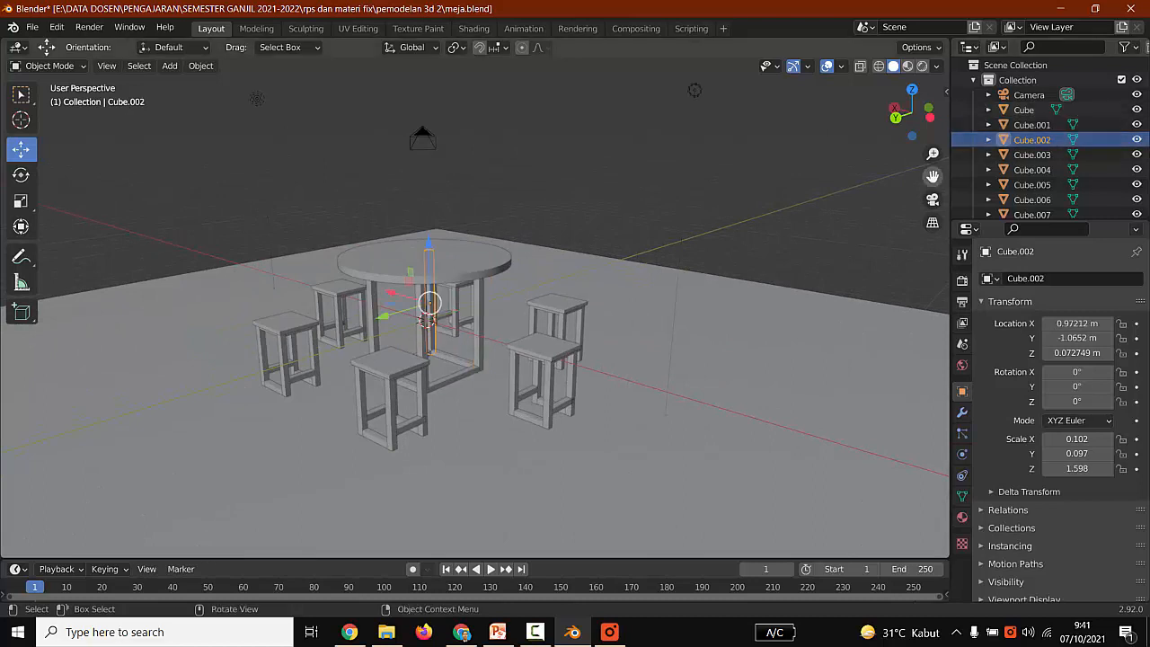
# Step: Select the round tabletop in the model and find its entry in the scene's object list
pyautogui.click(475, 259)
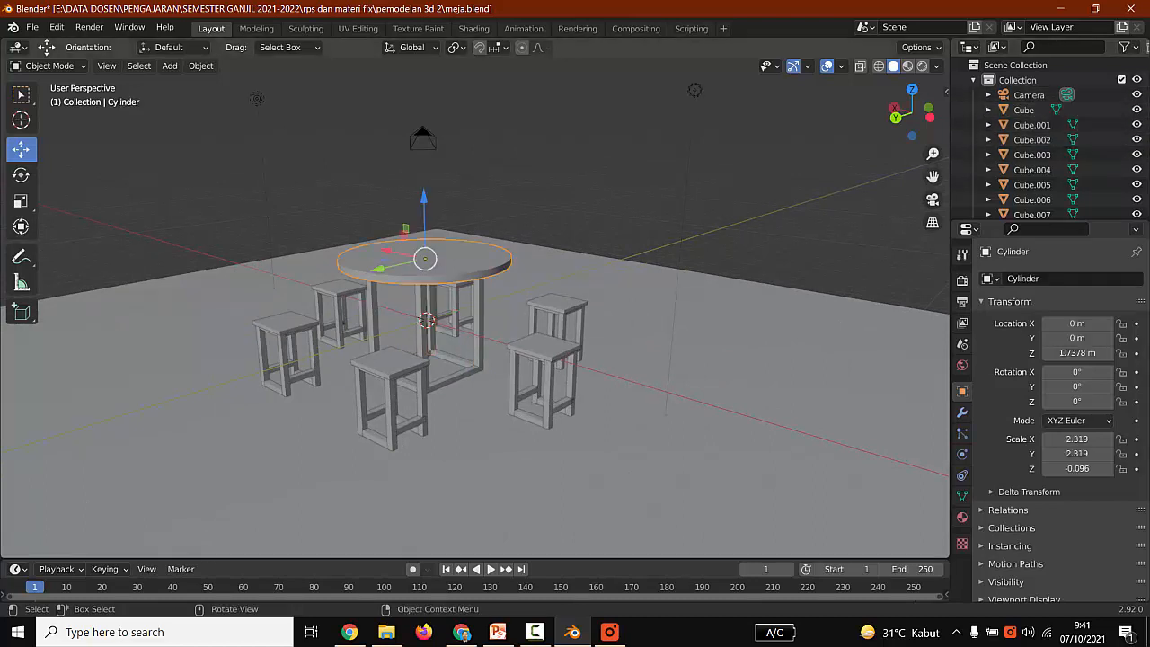
pyautogui.scroll(-12, 1034, 163)
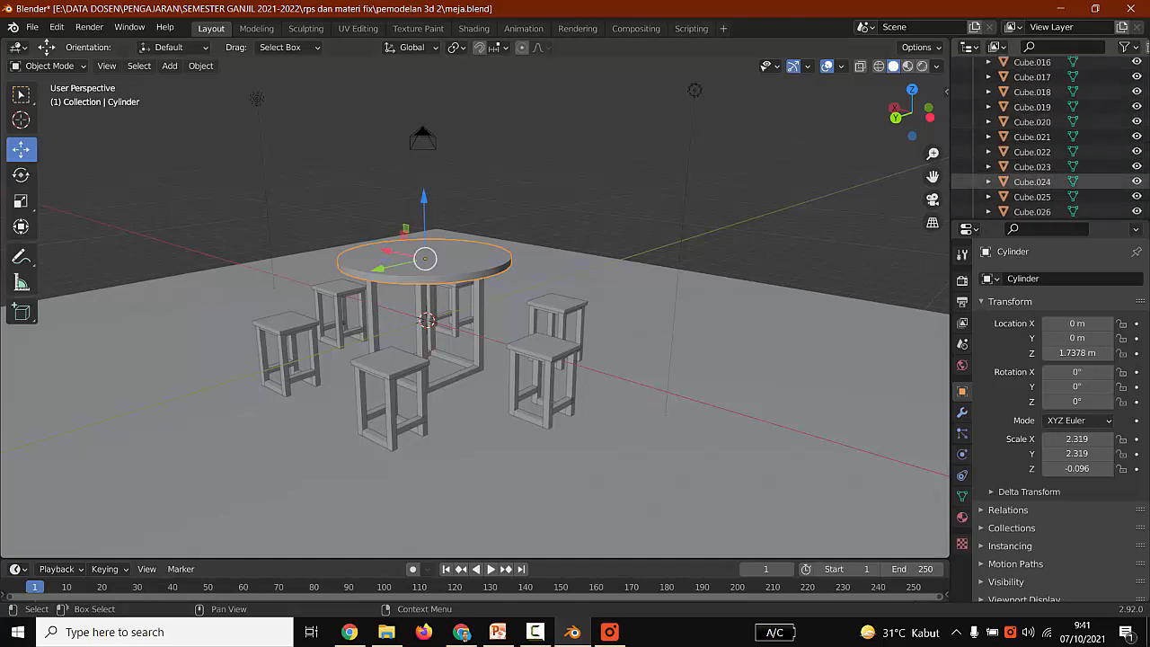
pyautogui.scroll(-20, 1033, 164)
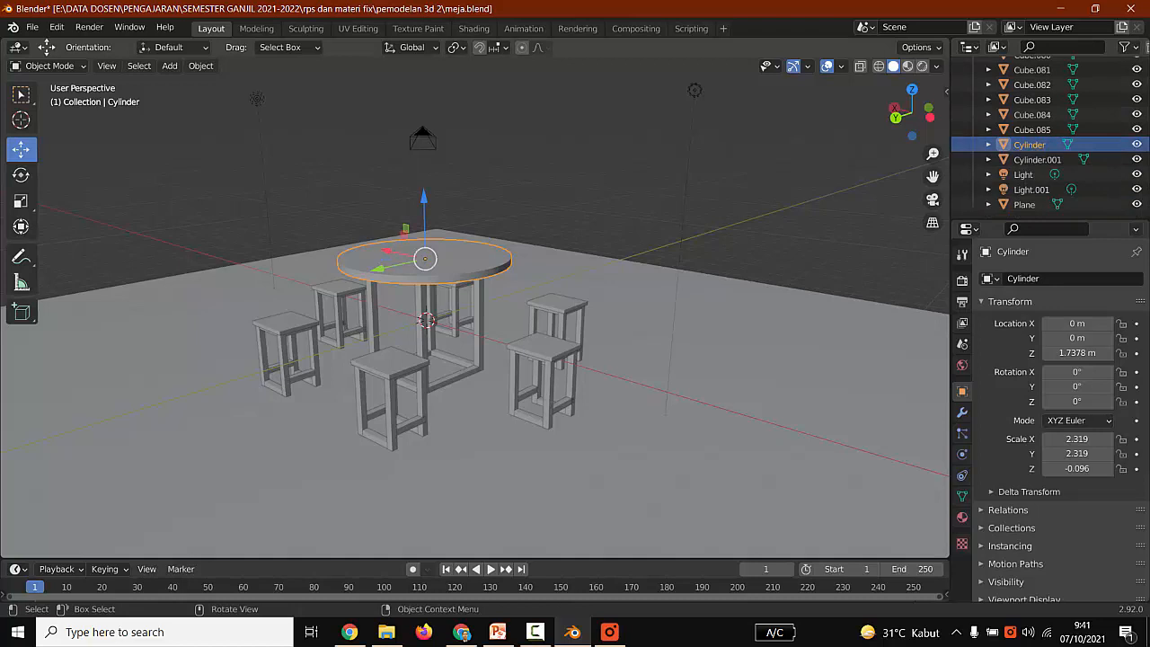
# Step: Select a front leg of a stool and look through the scene's list of objects for its entry
pyautogui.click(546, 395)
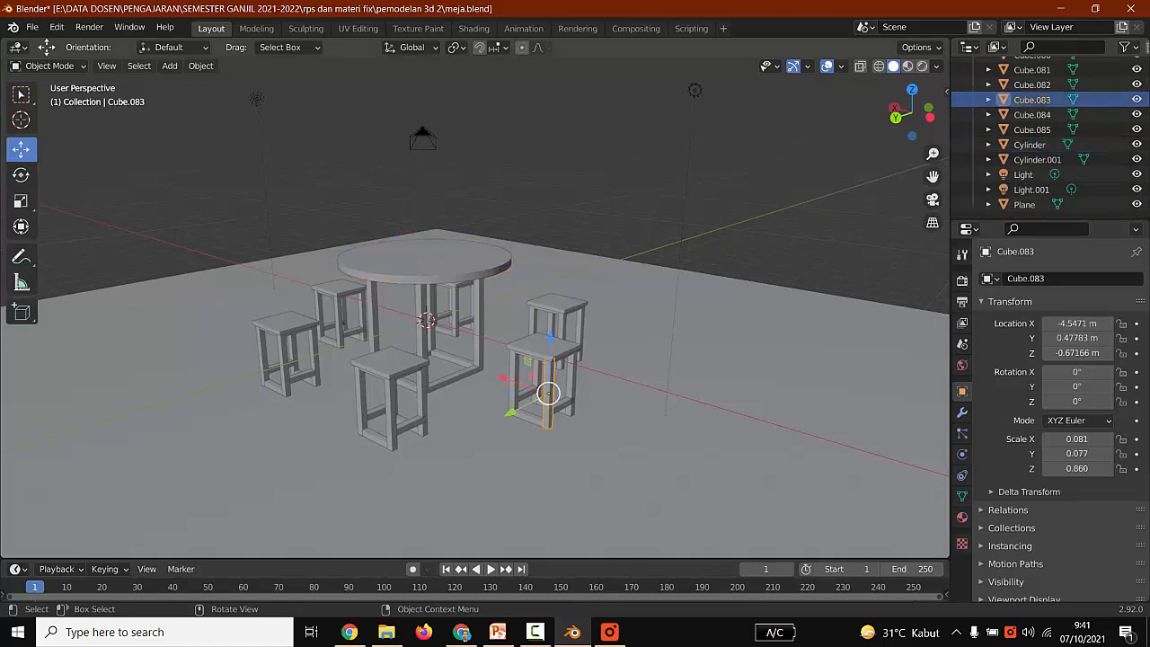
pyautogui.scroll(20, 1034, 129)
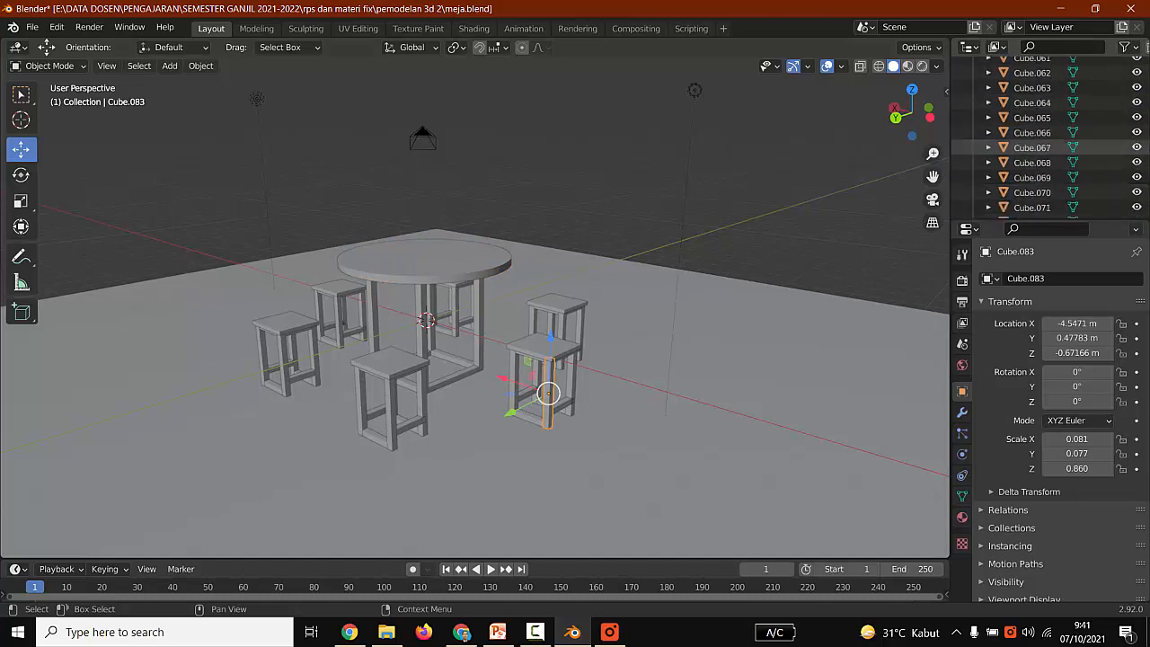
pyautogui.scroll(10, 1033, 135)
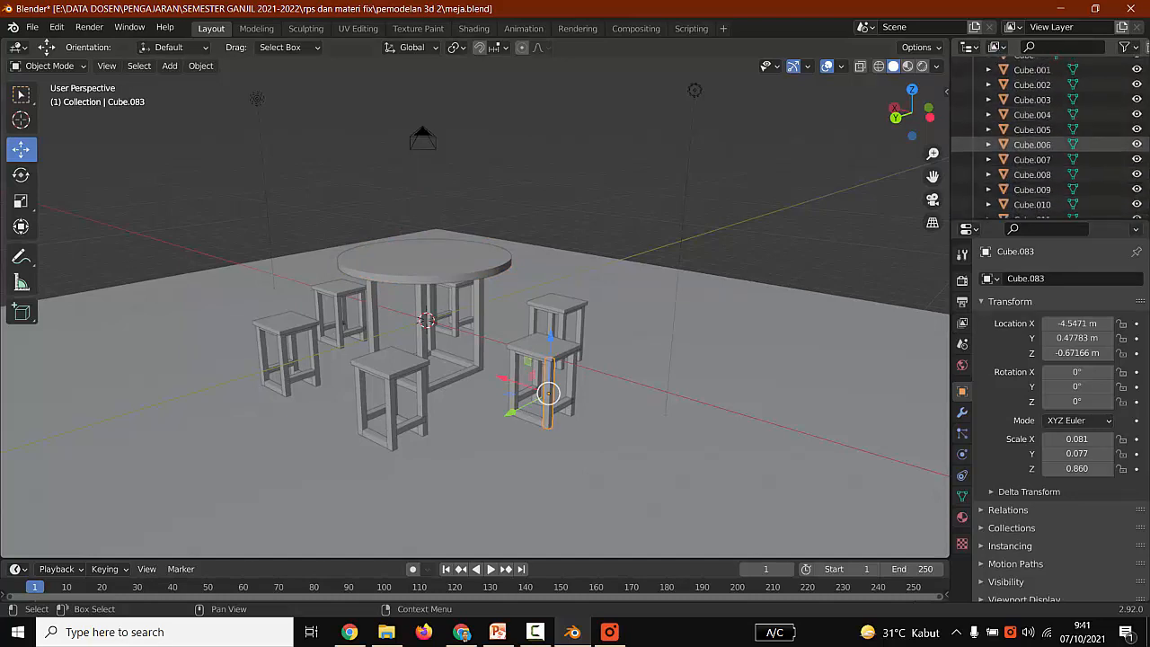
pyautogui.scroll(-12, 1034, 171)
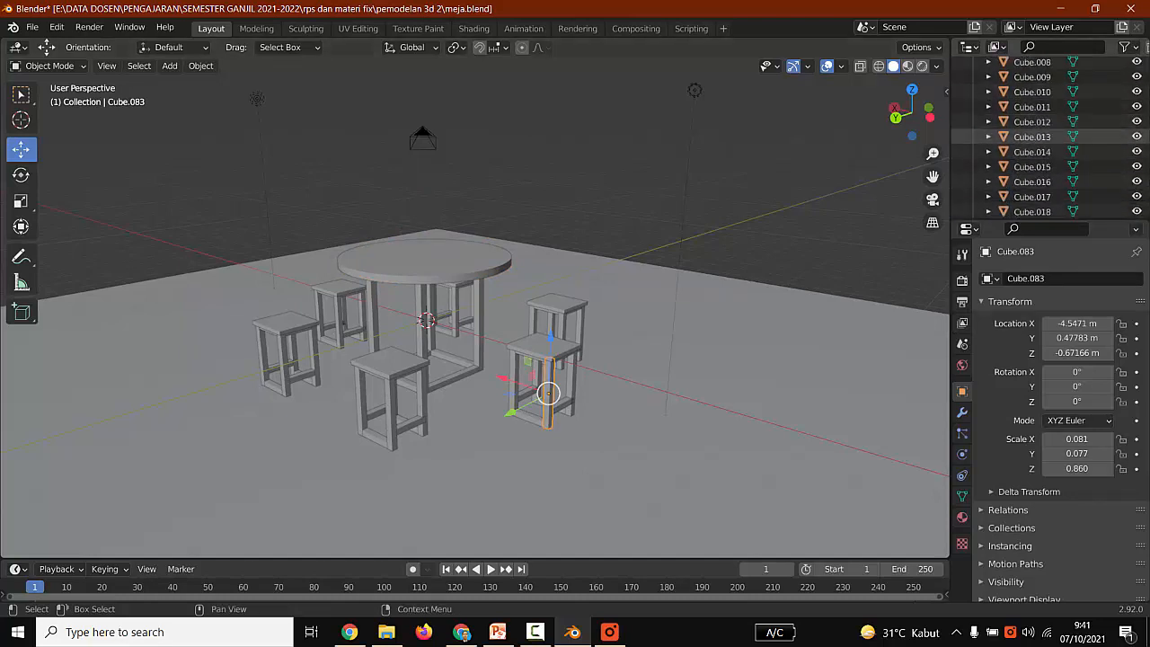
pyautogui.scroll(-8, 1033, 171)
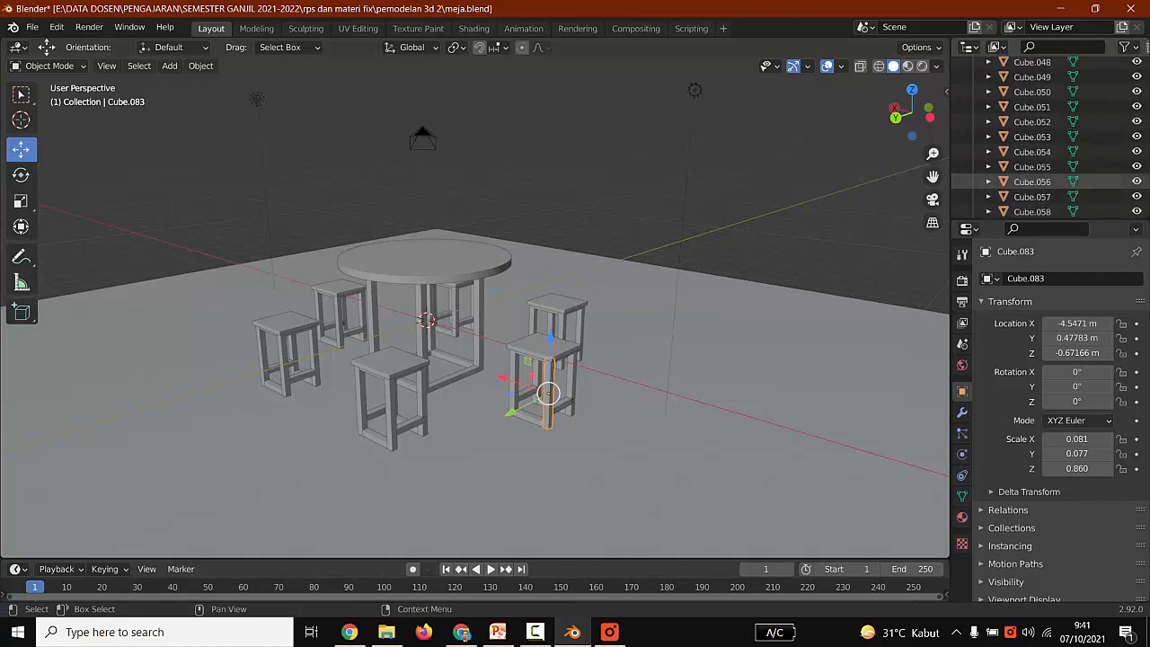
pyautogui.scroll(-4, 1034, 171)
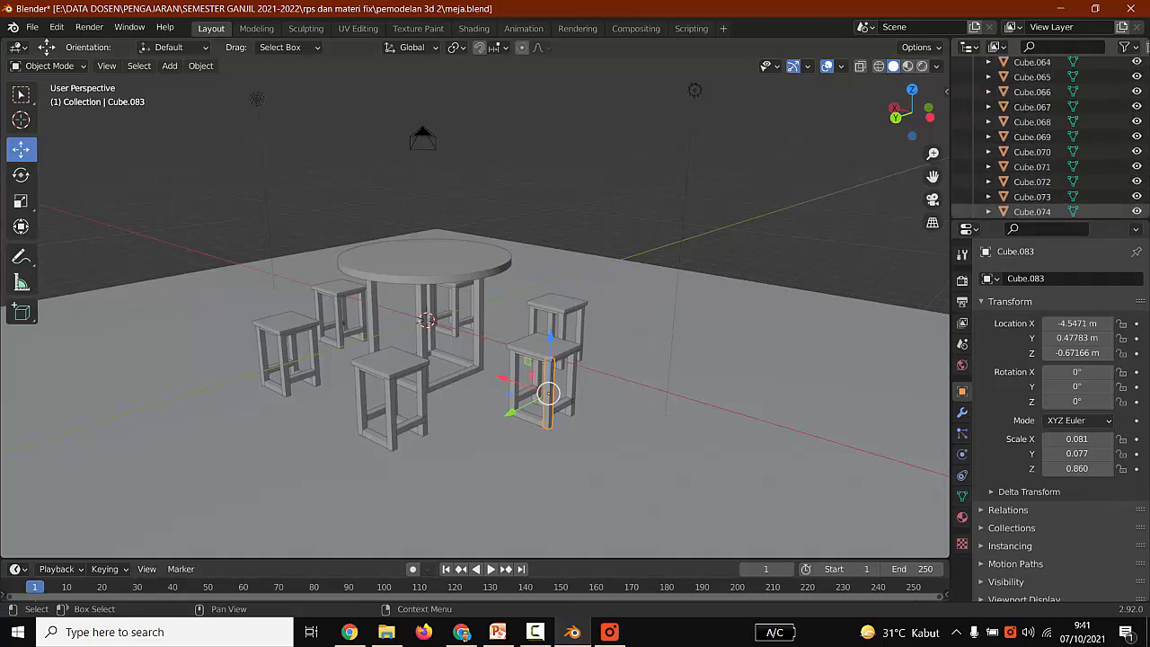
pyautogui.scroll(-4, 1034, 167)
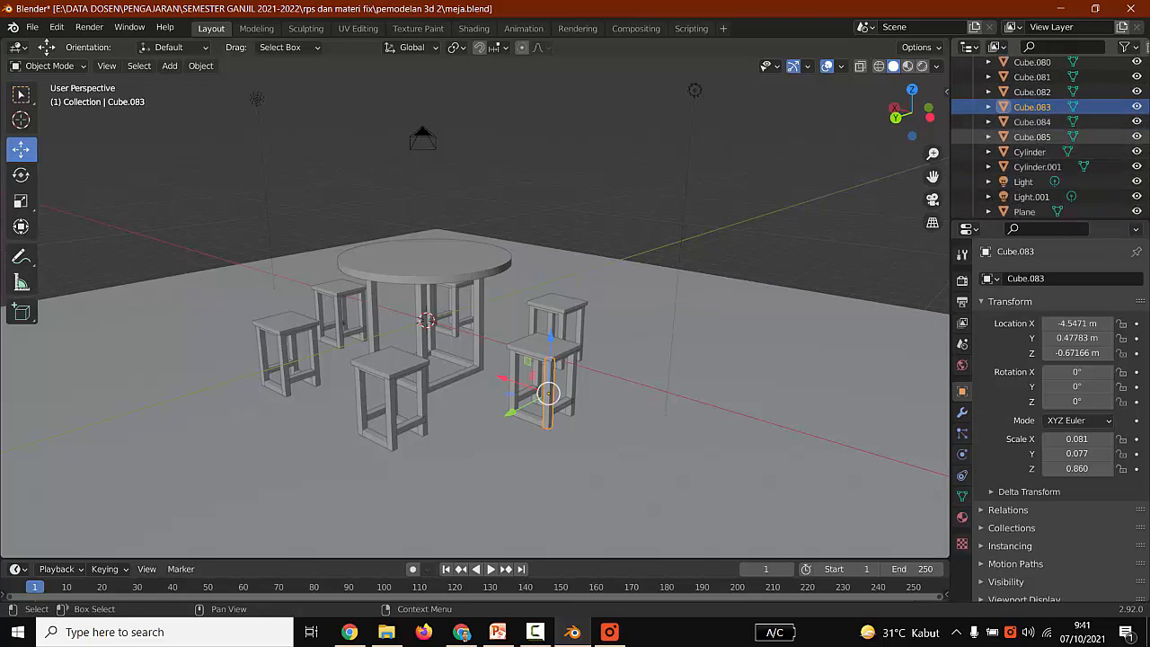
# Step: Inspect Cube.085 and Light.001, and expand the tabletop's Cylinder entry to its mesh data Cylinder.004
pyautogui.click(1032, 137)
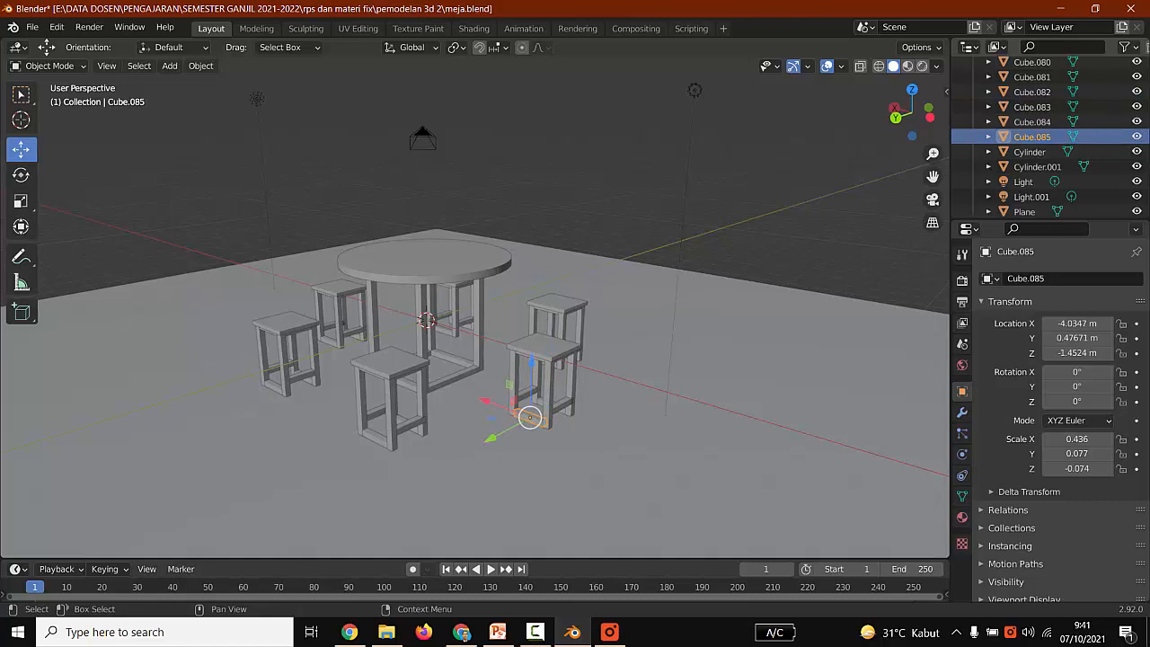
pyautogui.click(1032, 196)
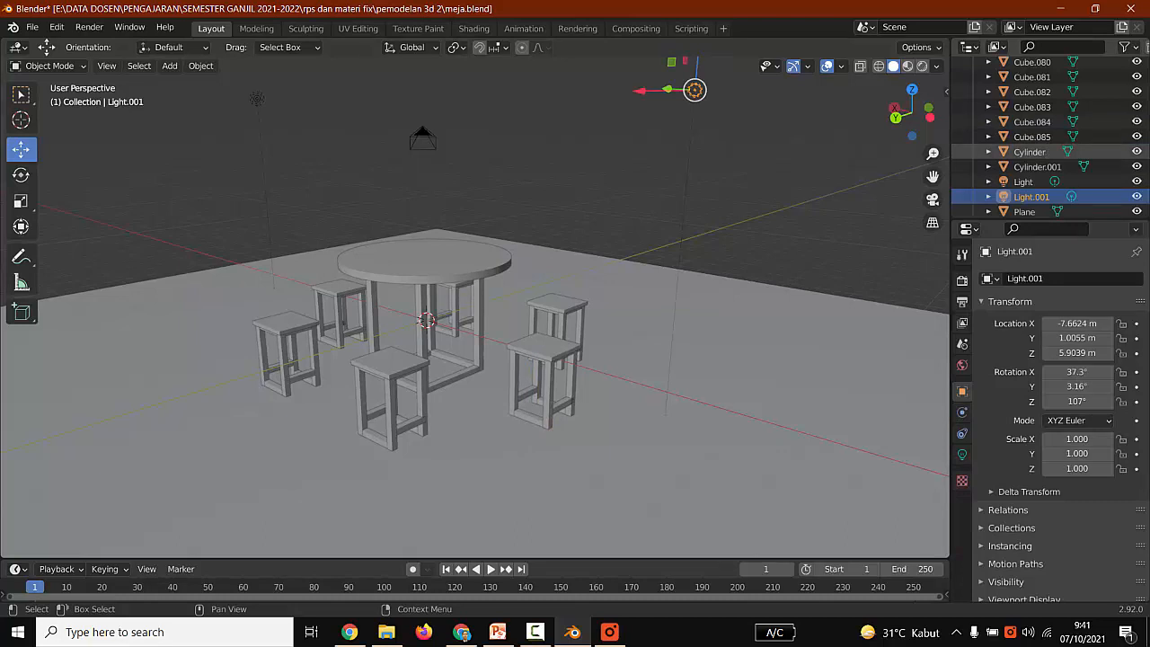
pyautogui.click(989, 152)
pyautogui.click(1052, 167)
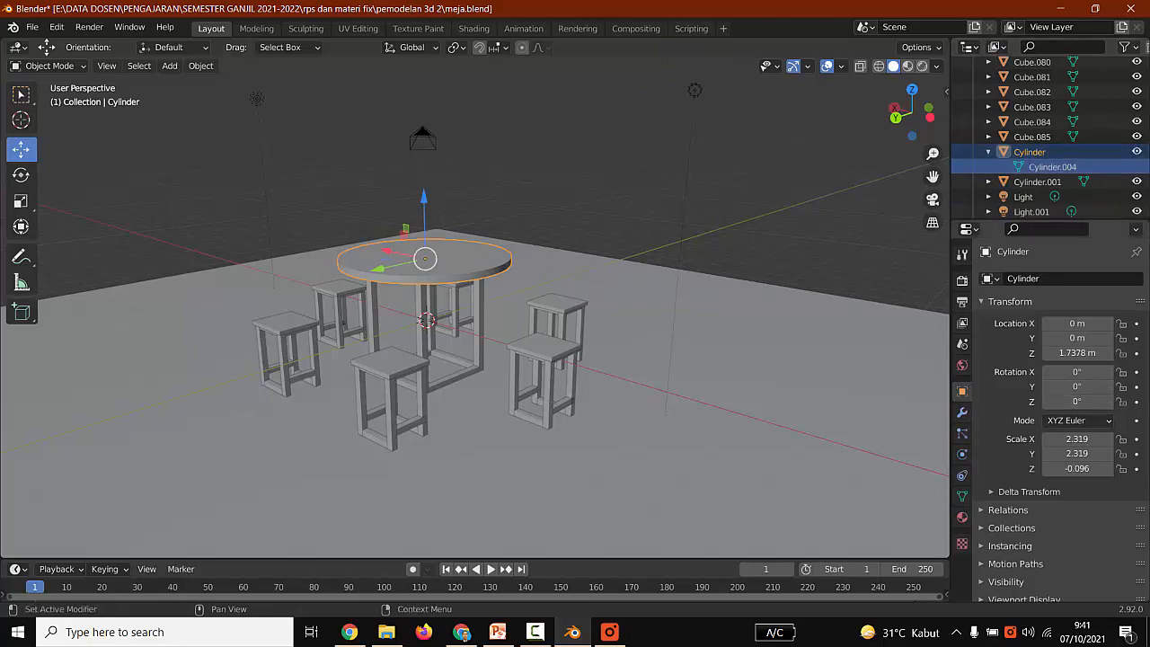
# Step: Select several stool parts from the object list to see which piece each name belongs to, including Cube.081 and Cube.065
pyautogui.click(1032, 77)
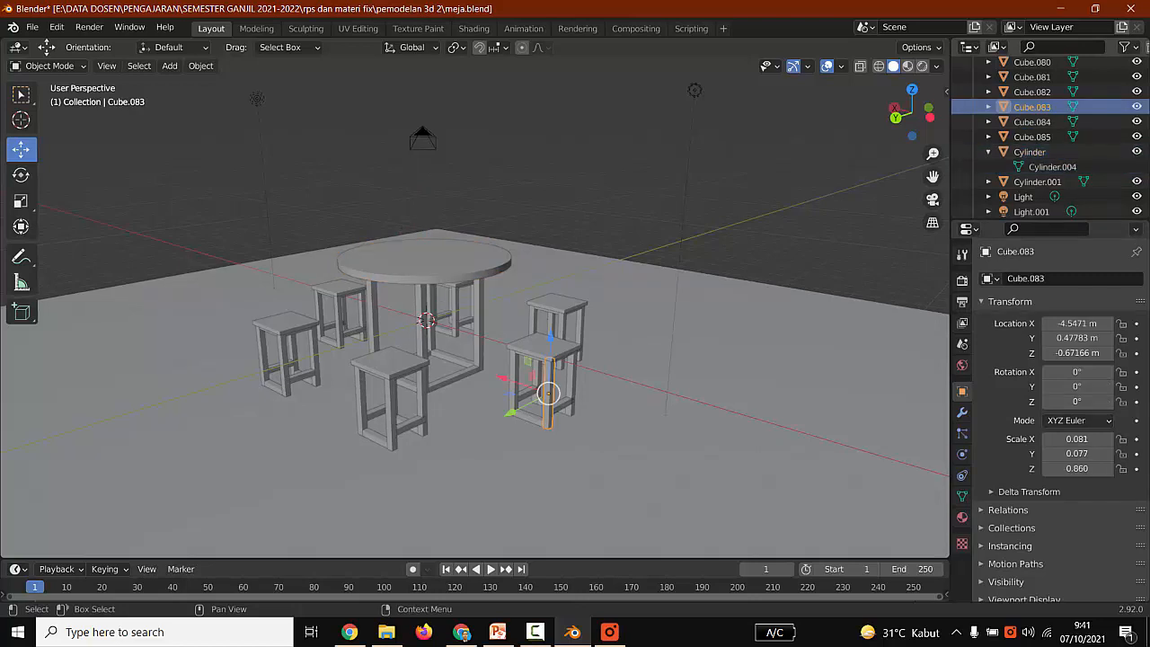
pyautogui.scroll(3, 1034, 128)
pyautogui.scroll(4, 1034, 127)
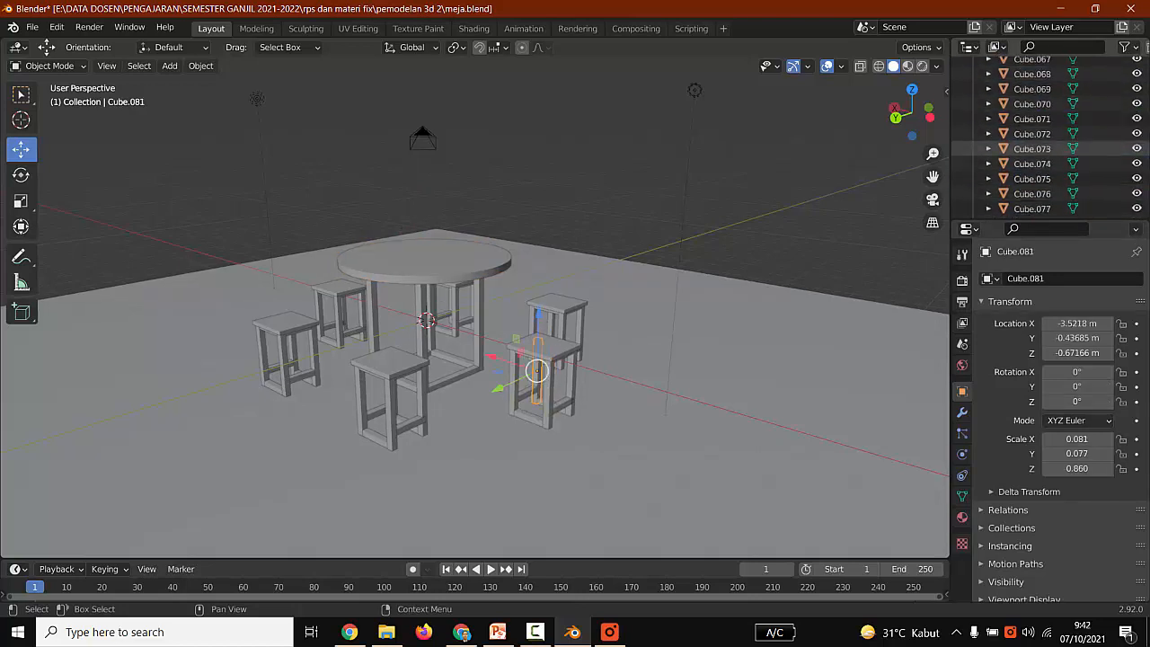
pyautogui.click(1032, 100)
pyautogui.scroll(3, 1033, 101)
pyautogui.scroll(10, 1033, 134)
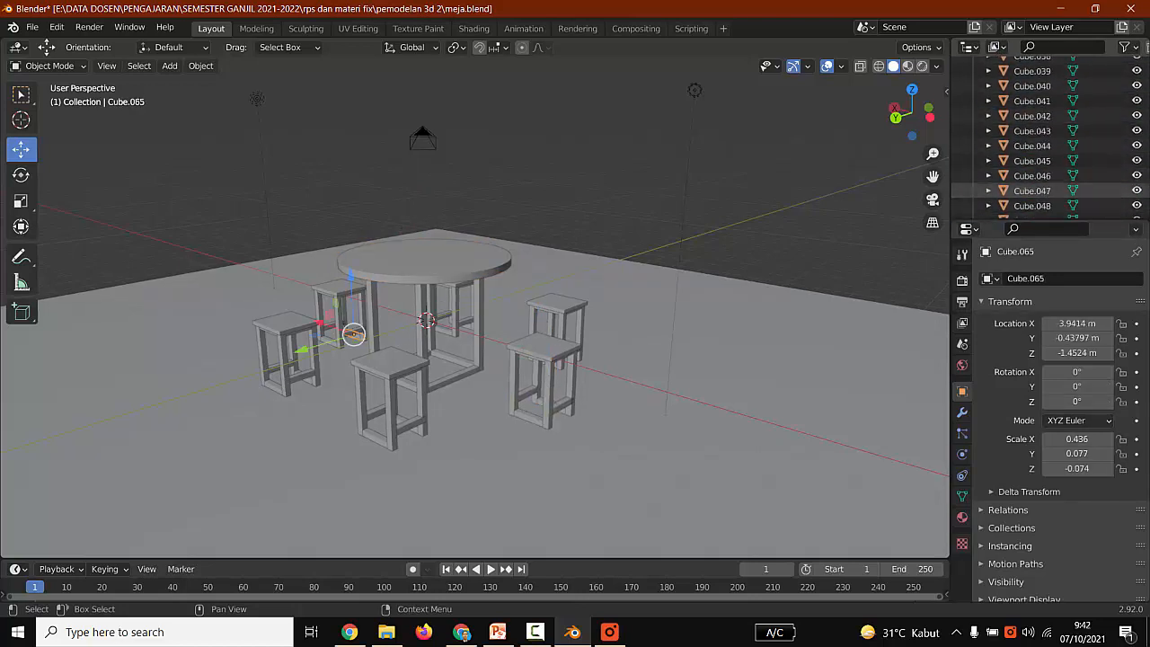
pyautogui.scroll(3, 1047, 135)
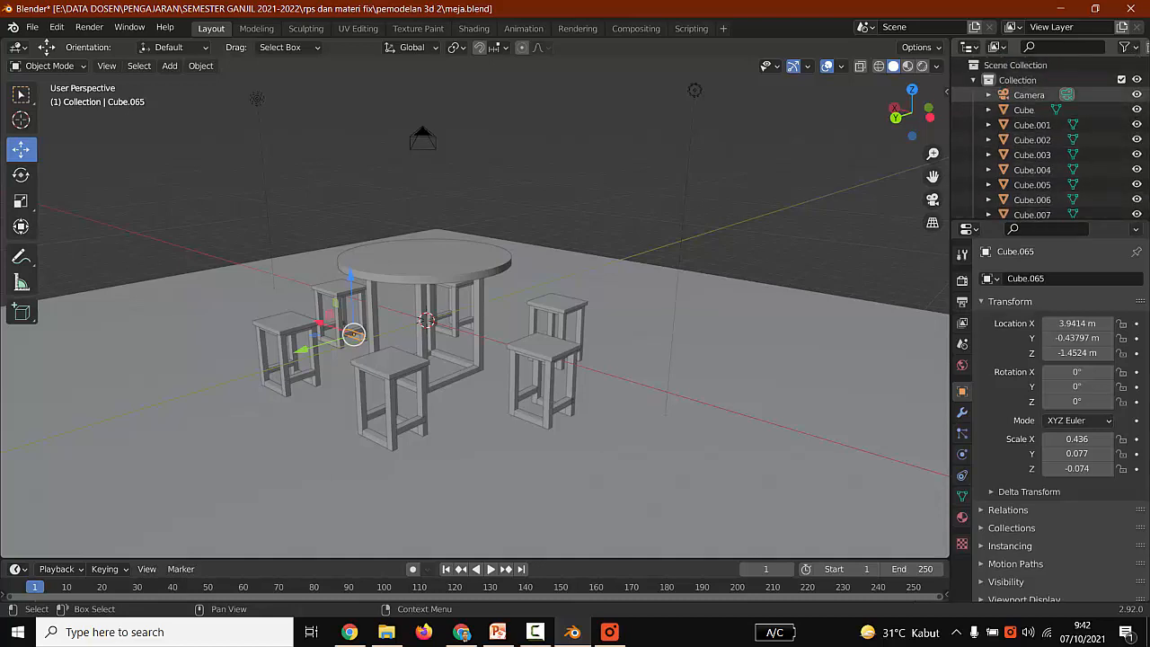
# Step: Deselect everything and save meja.blend
pyautogui.hotkey('alt', 'a')
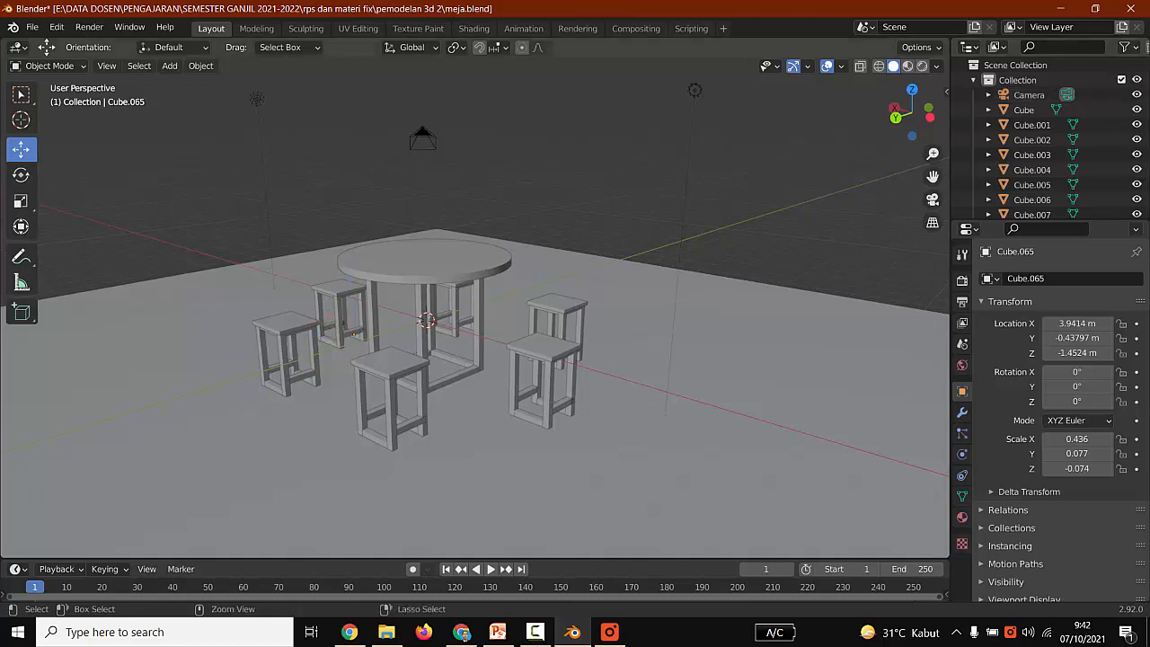
pyautogui.hotkey('ctrl', 's')
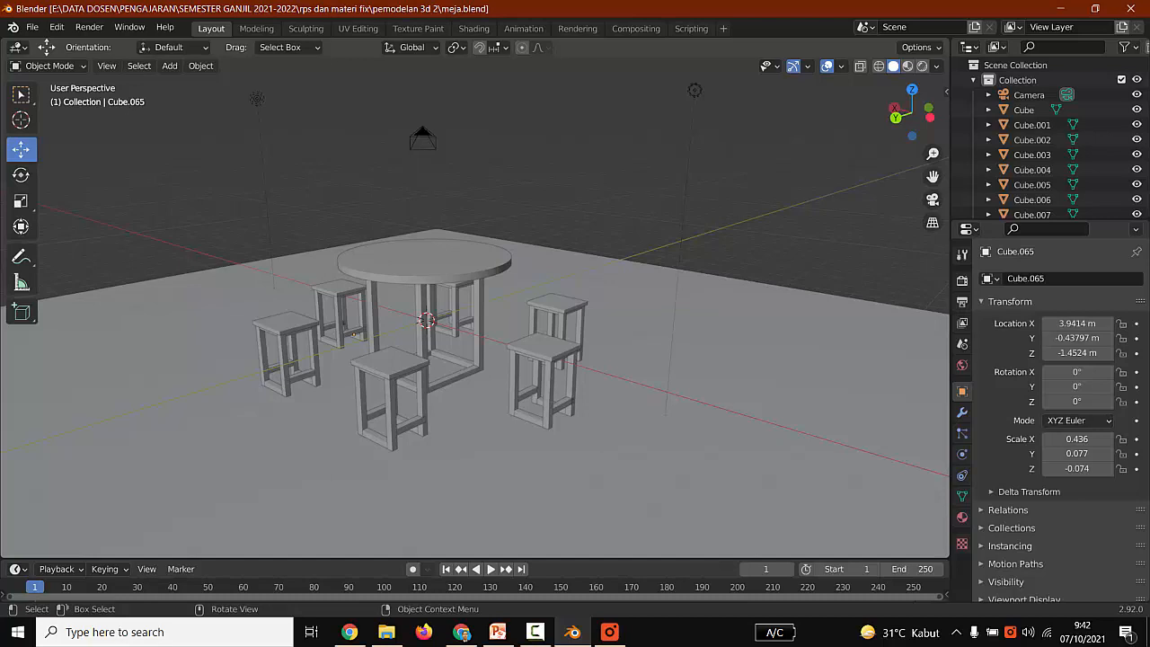
# Step: Examine the table set from another angle and go through the table parts Cube.001 to Cube.005 one by one
pyautogui.scroll(2, 474, 314)
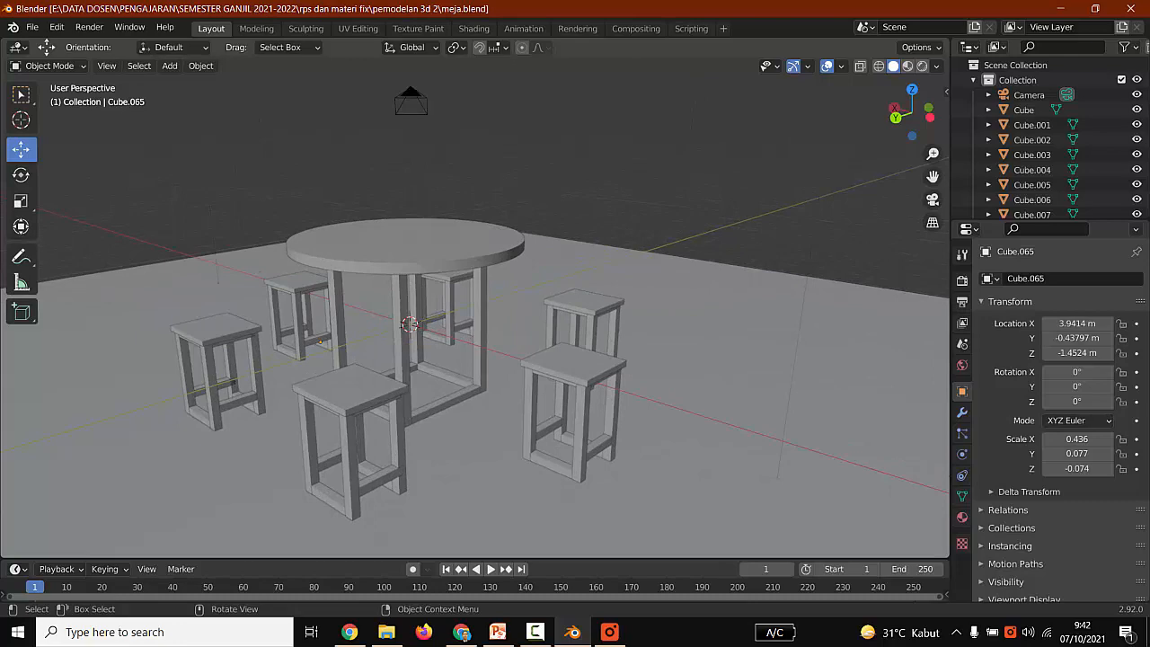
pyautogui.scroll(-2, 474, 314)
pyautogui.moveTo(474, 315); pyautogui.dragTo(405, 316, button='middle')
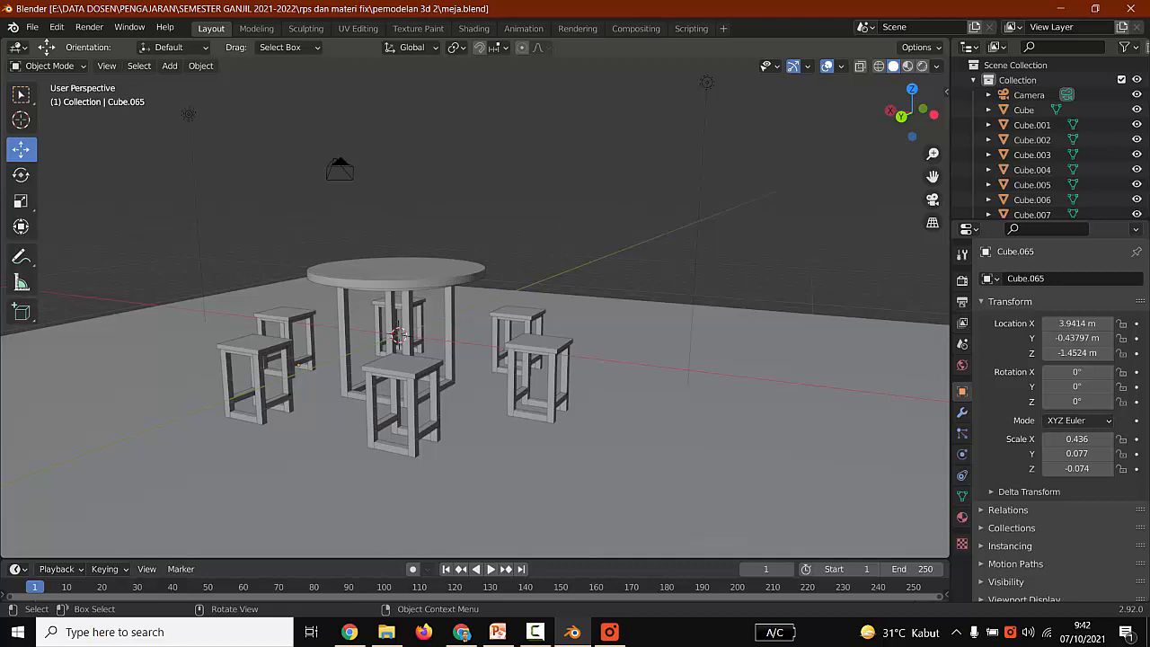
pyautogui.scroll(-3, 475, 315)
pyautogui.scroll(3, 474, 314)
pyautogui.click(1032, 125)
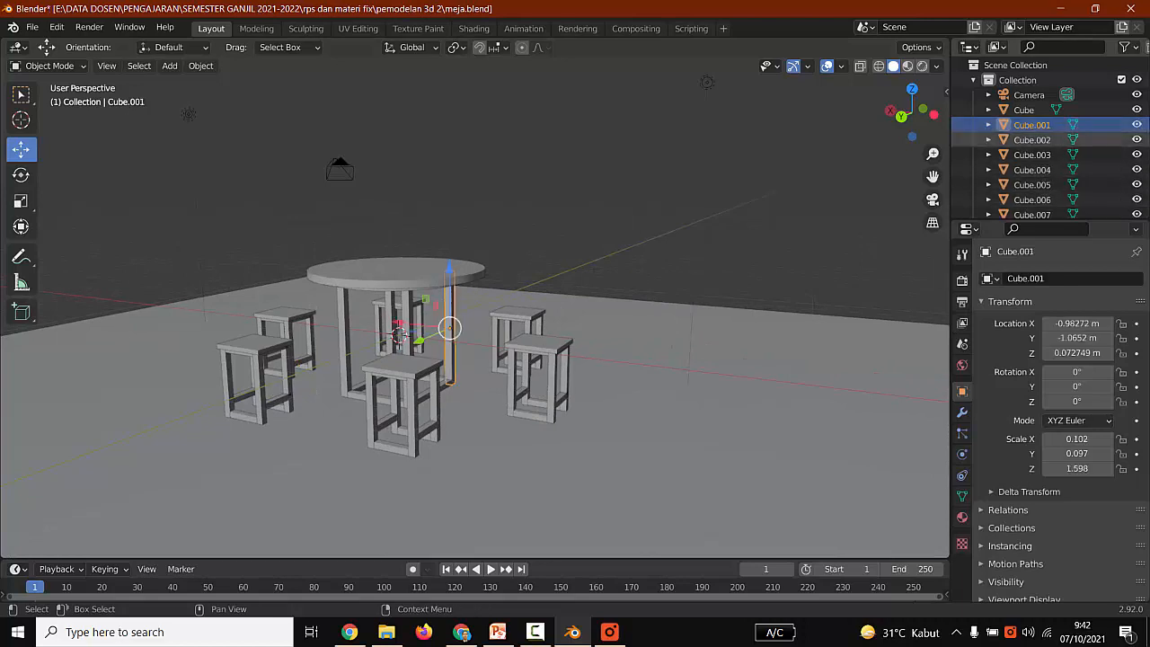
pyautogui.press('Down')
pyautogui.press('Down')
pyautogui.press('Down')
pyautogui.press('Down')
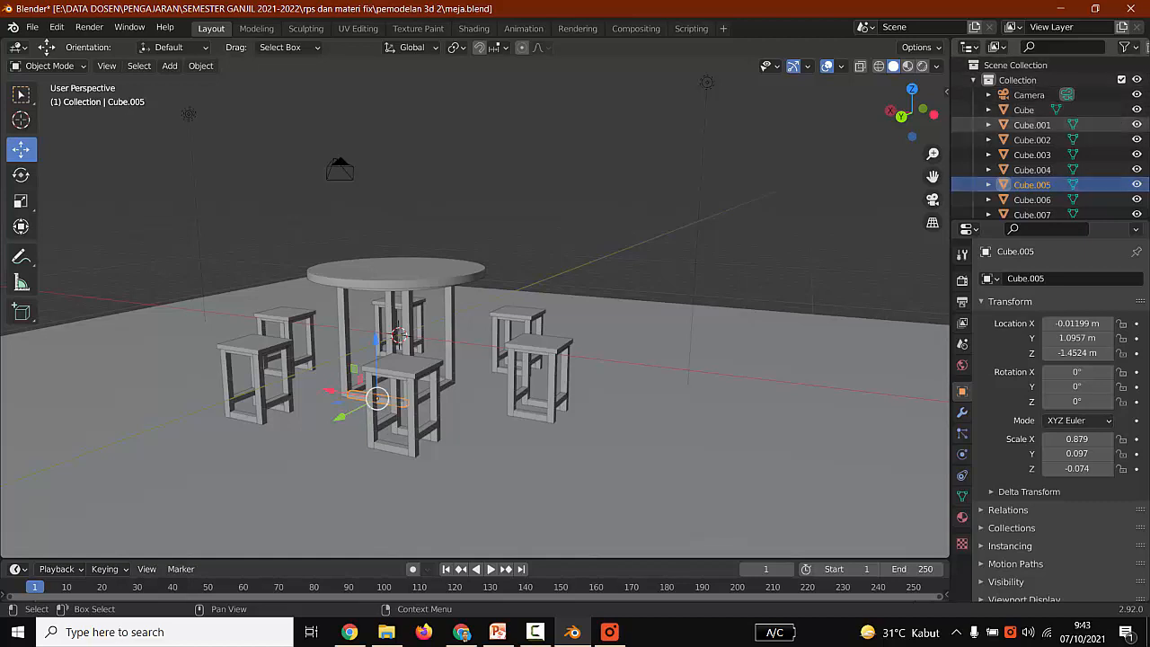
# Step: Select the tabletop in a closer view and locate its Cylinder entry among the scene's objects
pyautogui.scroll(4, 475, 306)
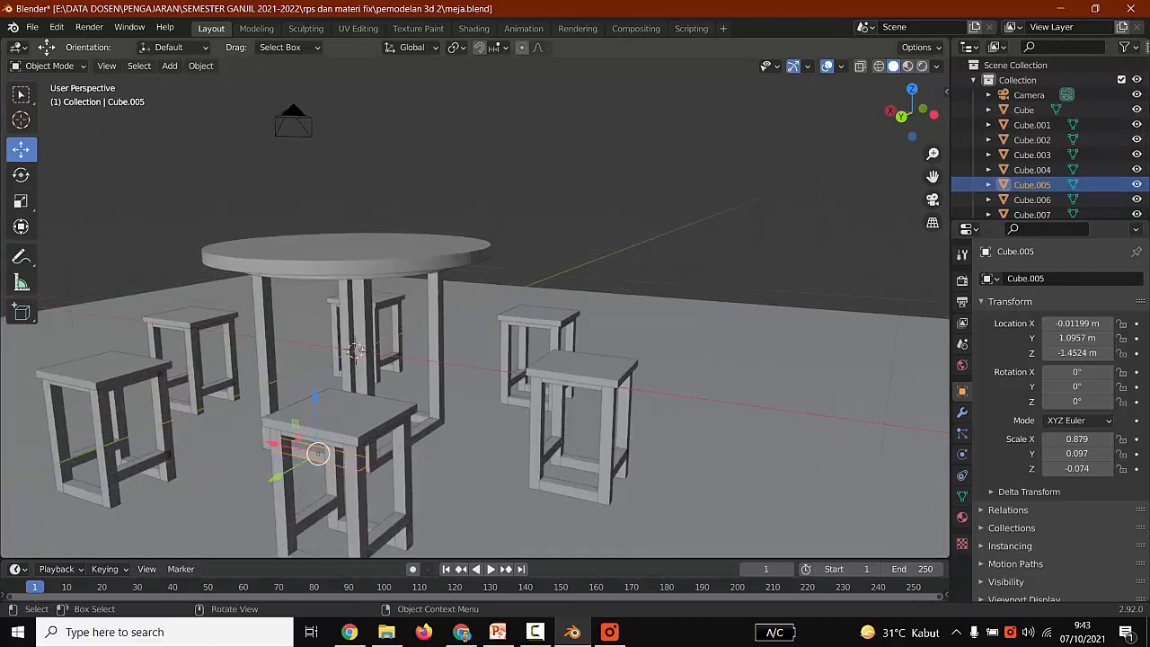
pyautogui.click(359, 247)
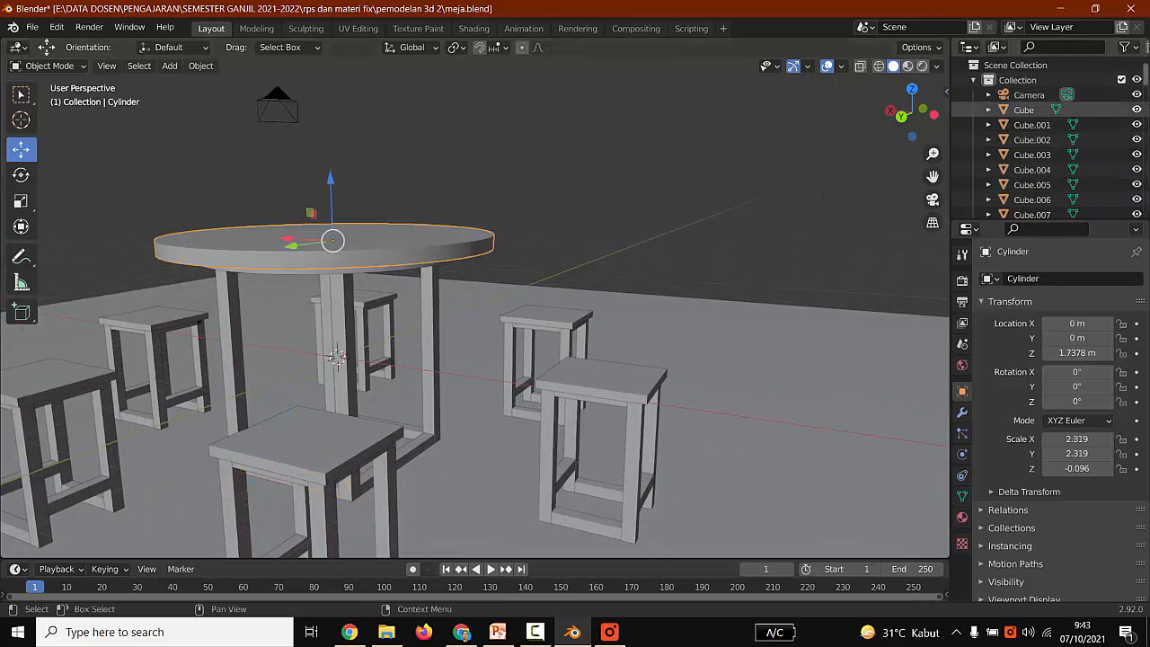
pyautogui.scroll(-20, 1043, 144)
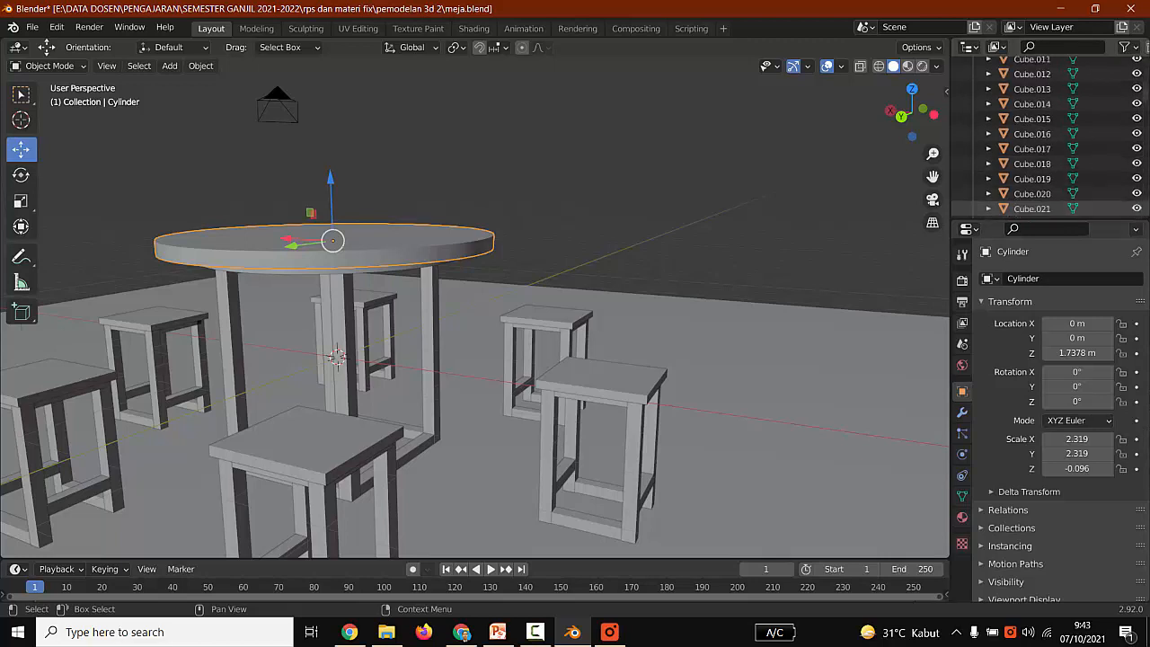
pyautogui.scroll(-7, 1042, 144)
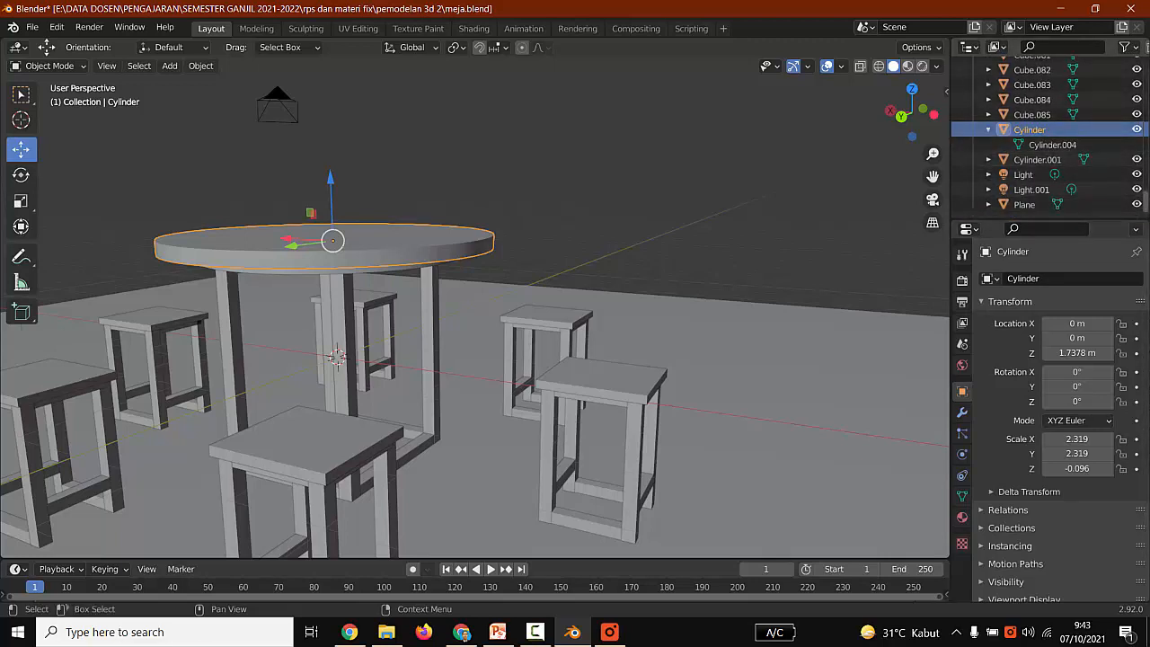
# Step: Toggle the tabletop's visibility to check which object it is, leave it shown, and select its mesh data Cylinder.004
pyautogui.click(1137, 129)
pyautogui.click(1137, 130)
pyautogui.click(1137, 129)
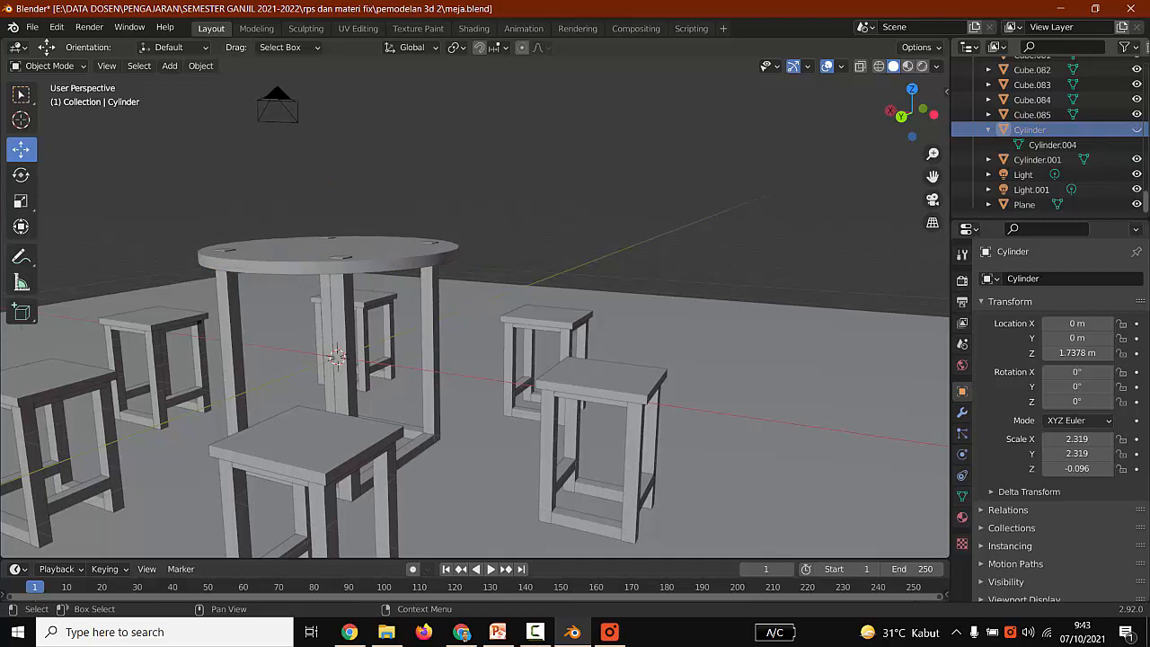
pyautogui.click(1137, 129)
pyautogui.click(1137, 129)
pyautogui.click(1137, 129)
pyautogui.click(1053, 145)
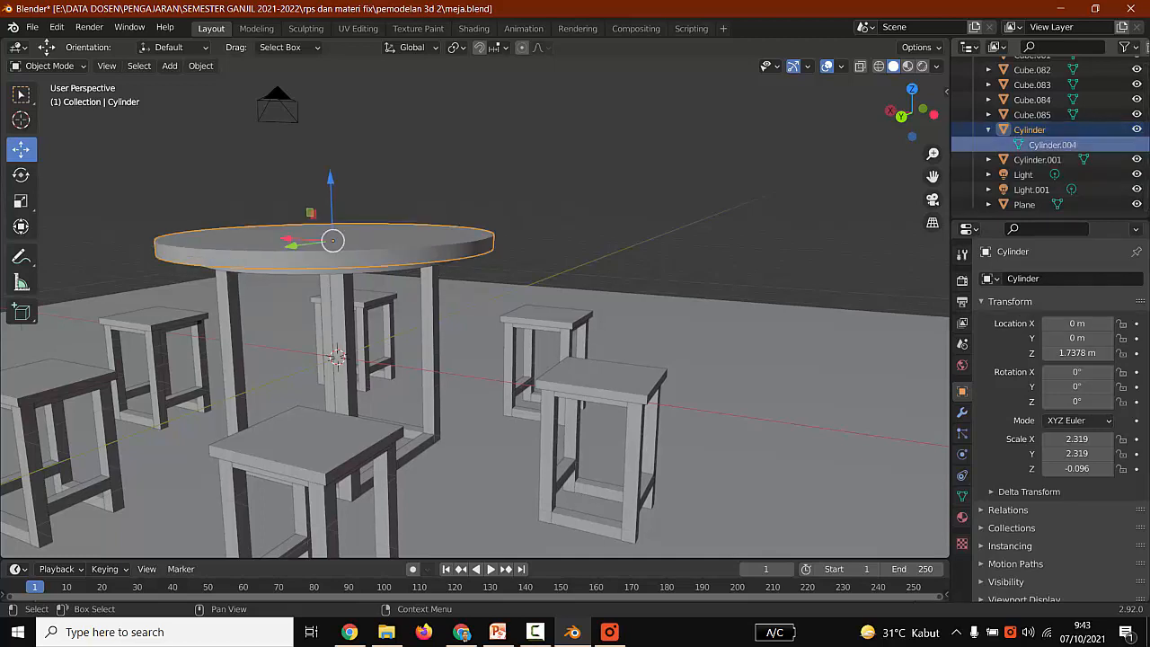